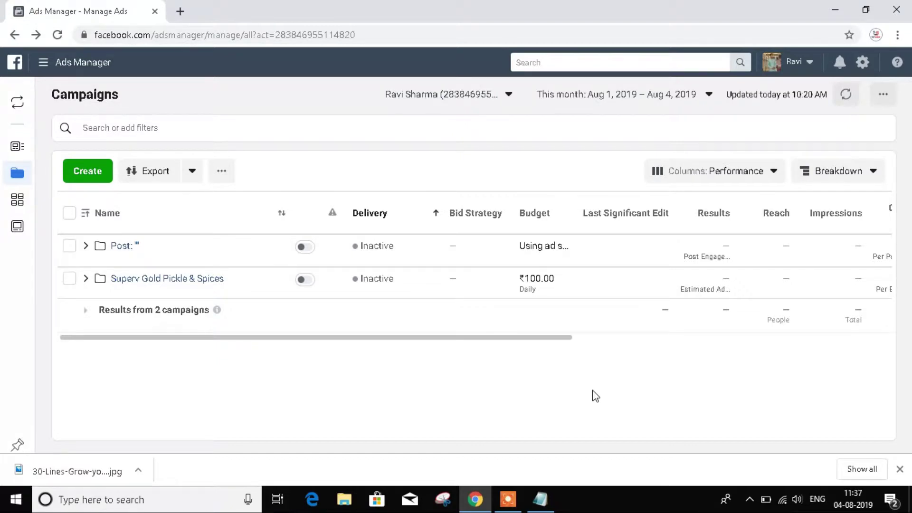
# Create a new campaign with Reach as its marketing objective.
pyautogui.click(91, 172)
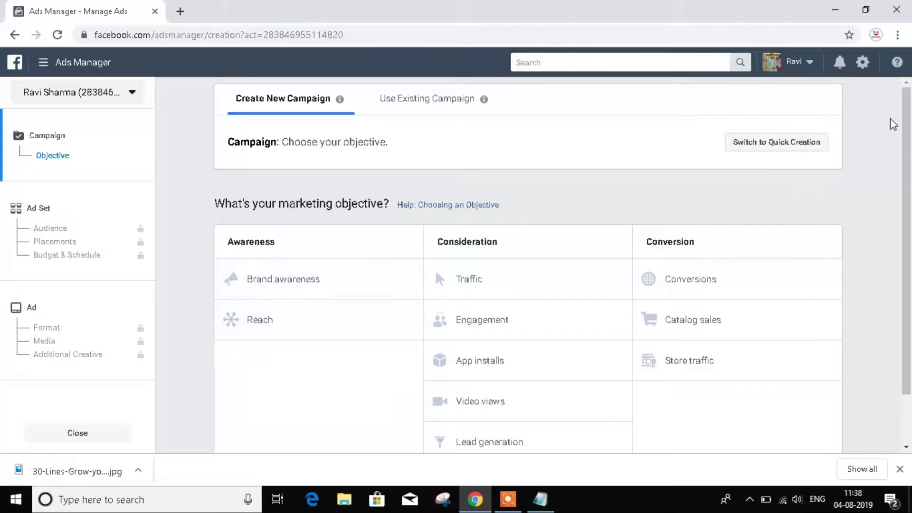
pyautogui.scroll(-1, 905, 217)
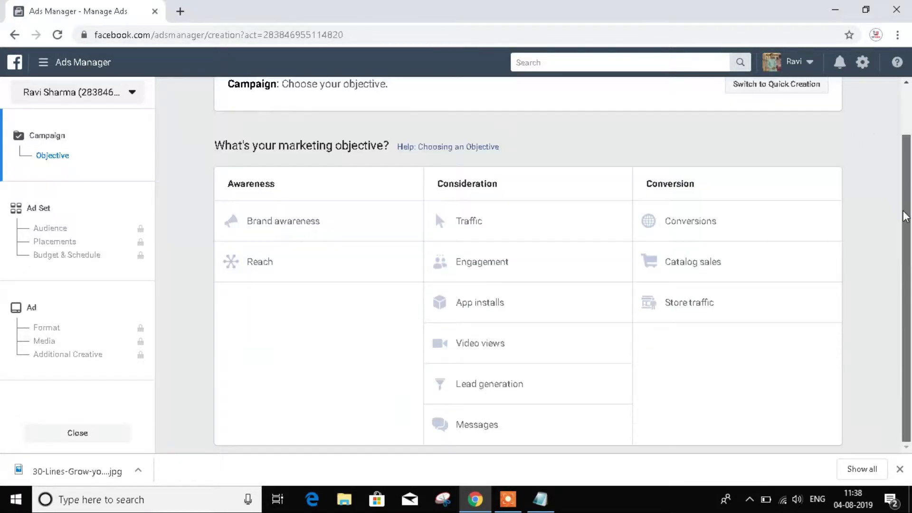
pyautogui.click(272, 267)
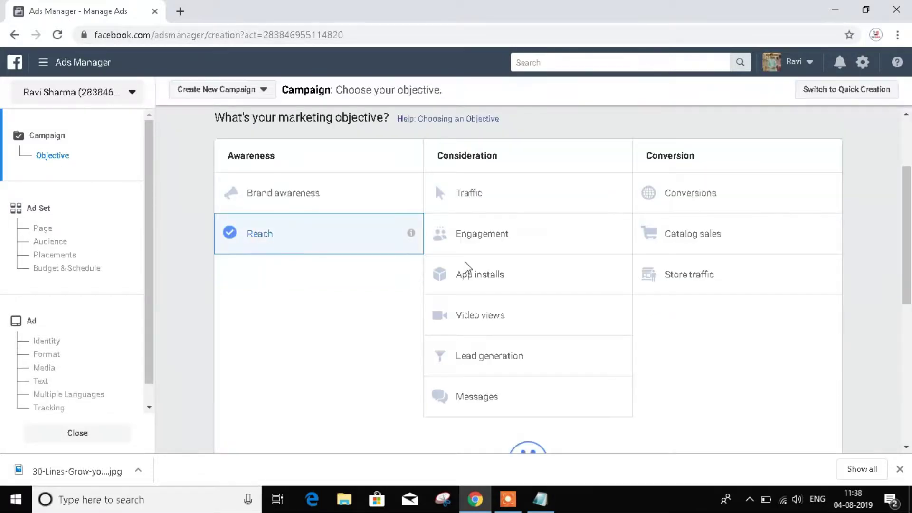
pyautogui.moveTo(907, 204); pyautogui.dragTo(910, 366)
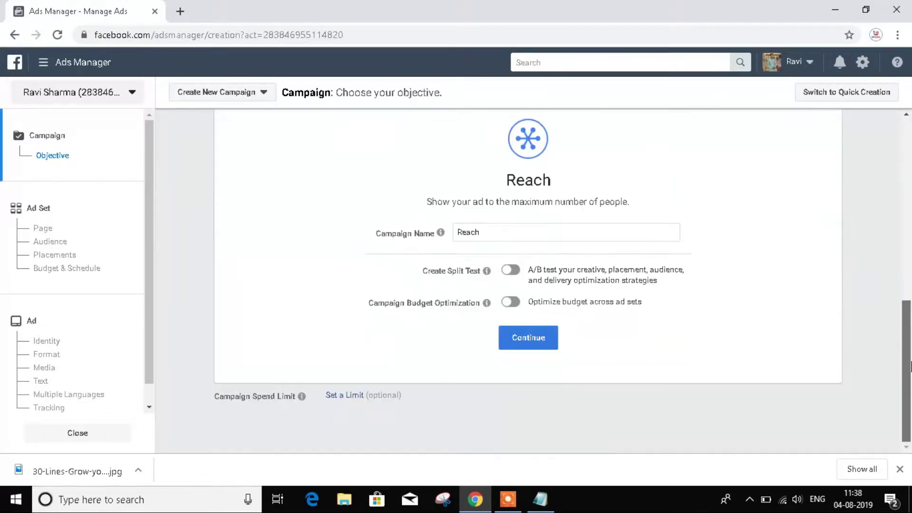
# Name the campaign Top Gurus and continue to the ad set settings.
pyautogui.moveTo(508, 231)
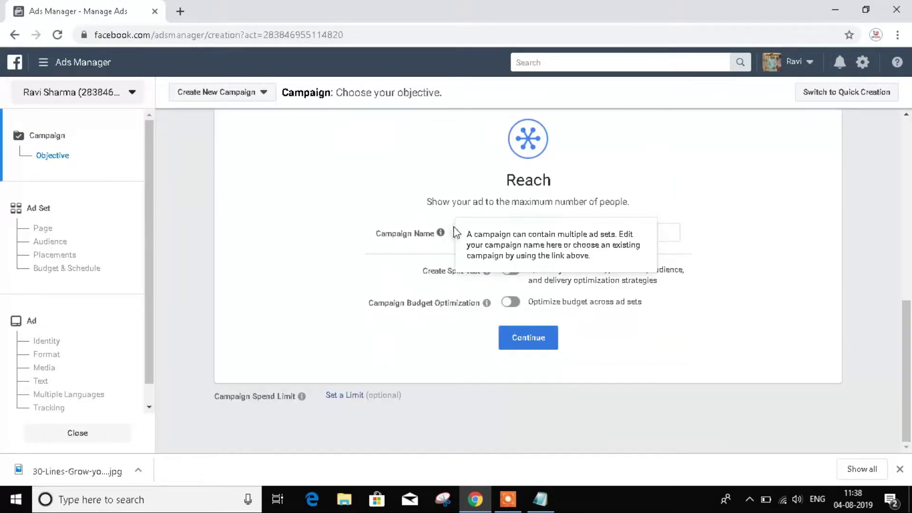
pyautogui.click(668, 231)
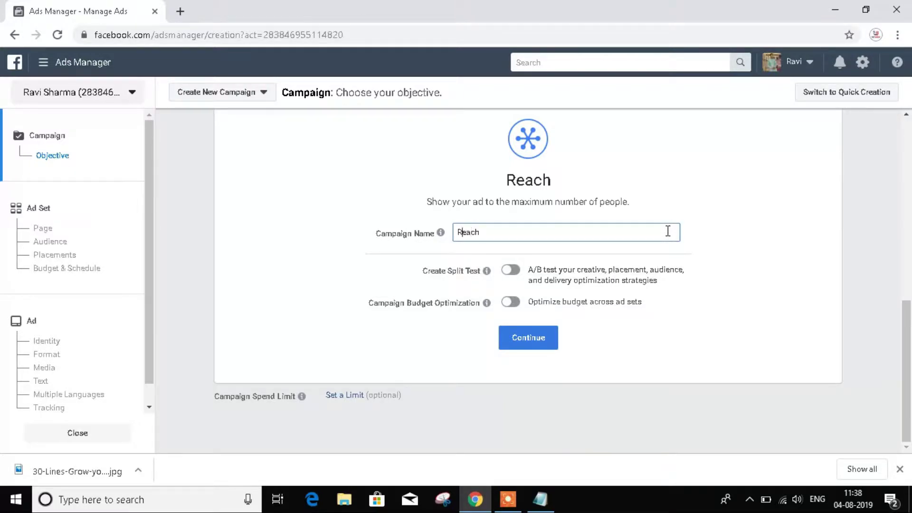
pyautogui.press('Left')
pyautogui.write('Top Gurus')
pyautogui.click(531, 338)
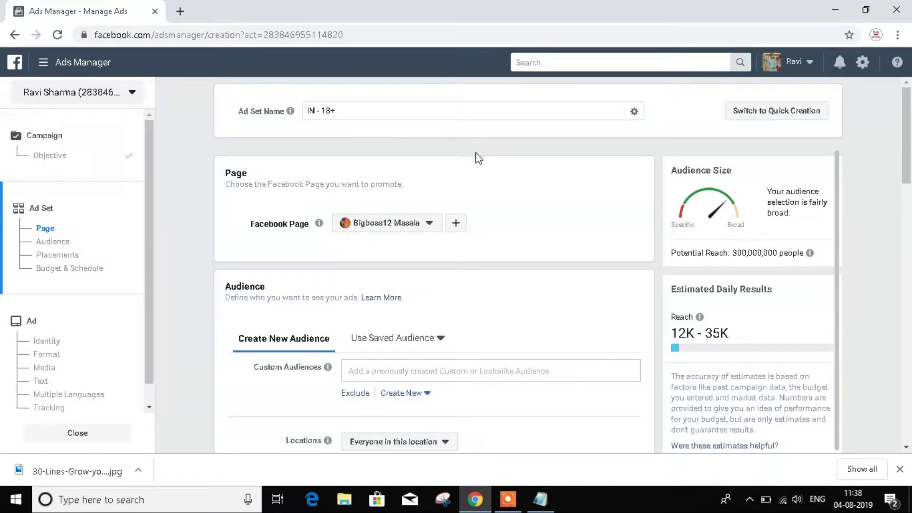
# Choose the Top Gurus page from the topgurus group as the Facebook Page to promote.
pyautogui.scroll(-1, 477, 158)
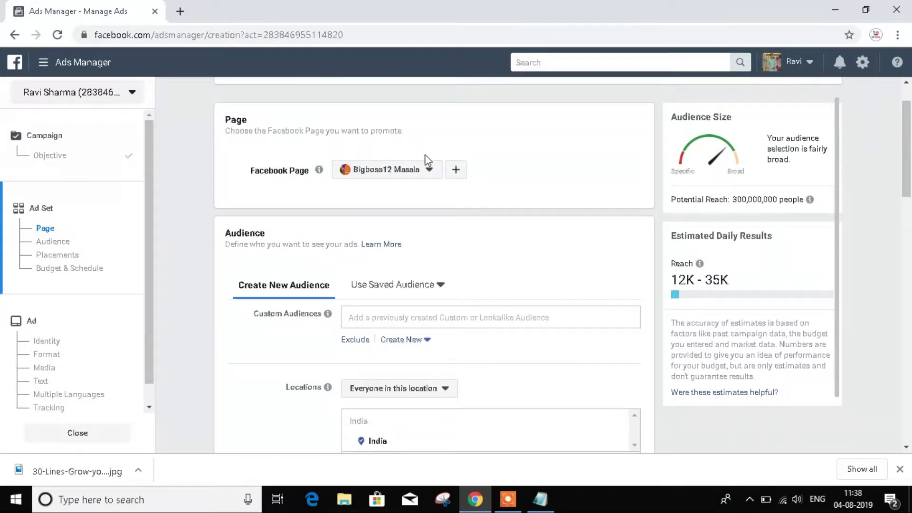
pyautogui.click(430, 170)
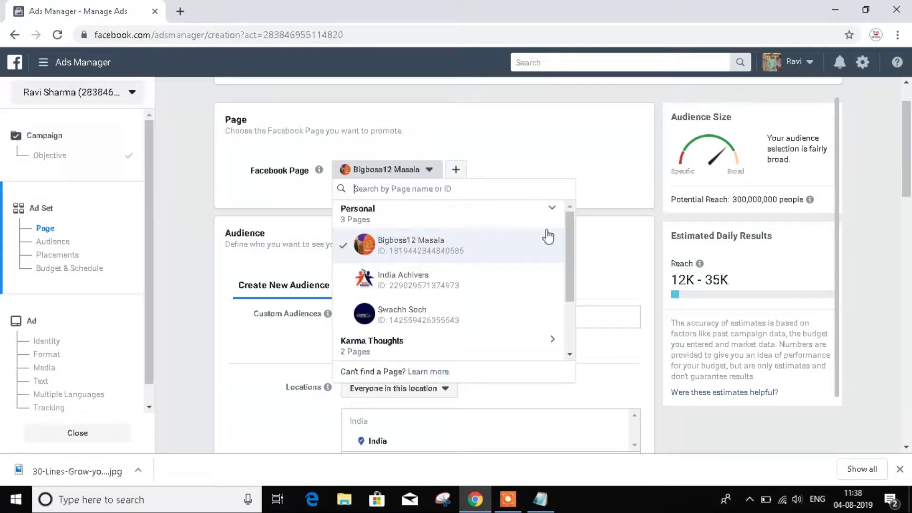
pyautogui.moveTo(569, 236); pyautogui.dragTo(568, 301)
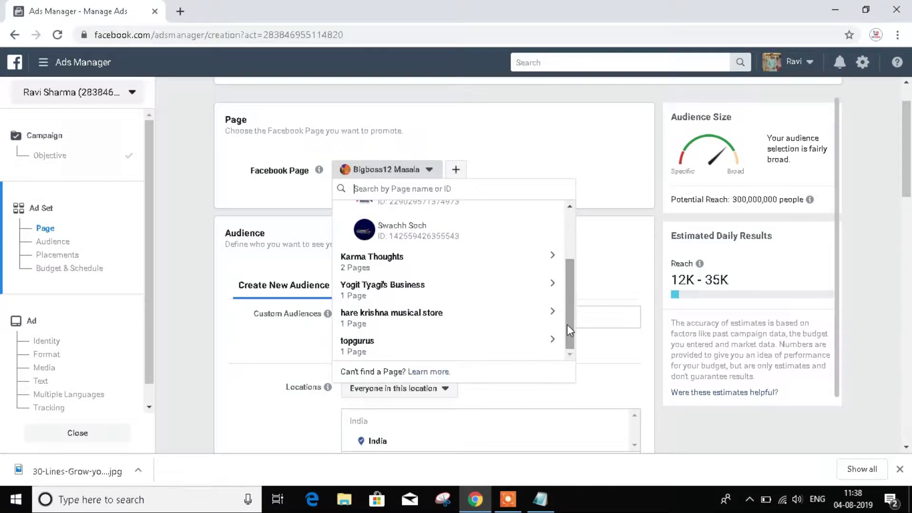
pyautogui.click(553, 347)
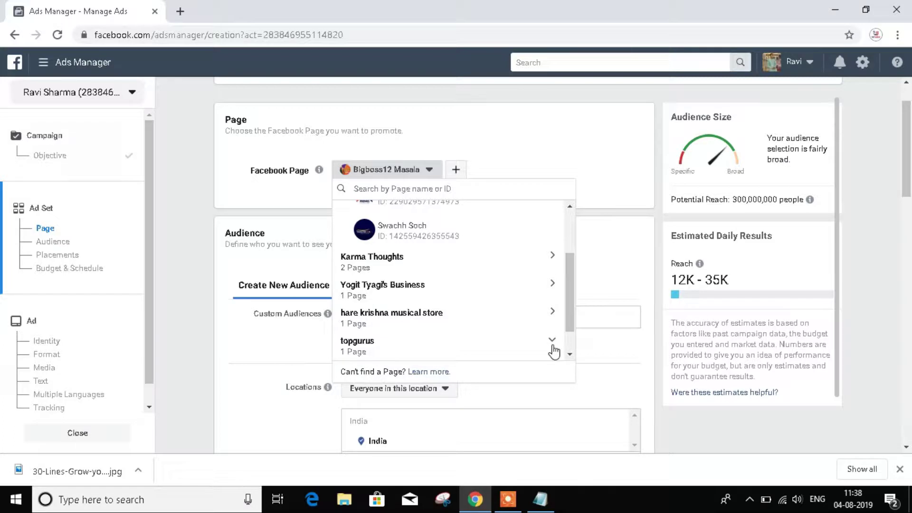
pyautogui.click(572, 355)
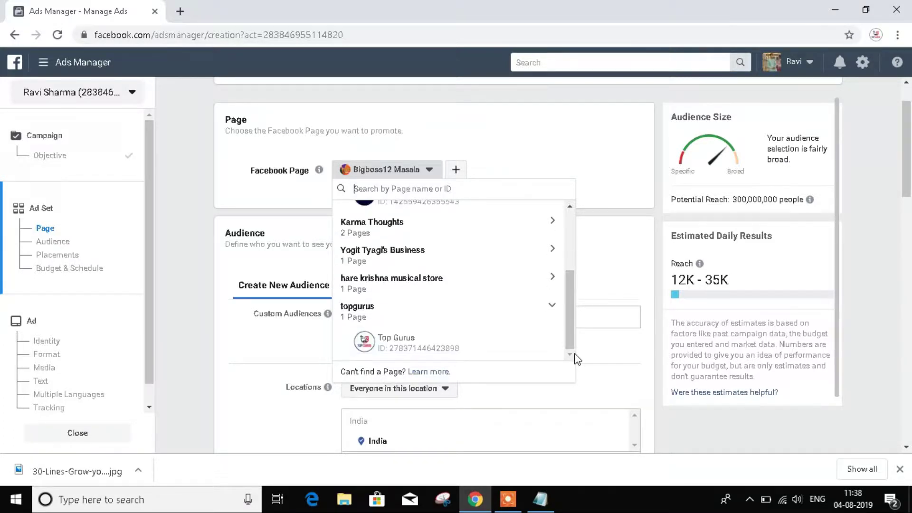
pyautogui.click(437, 349)
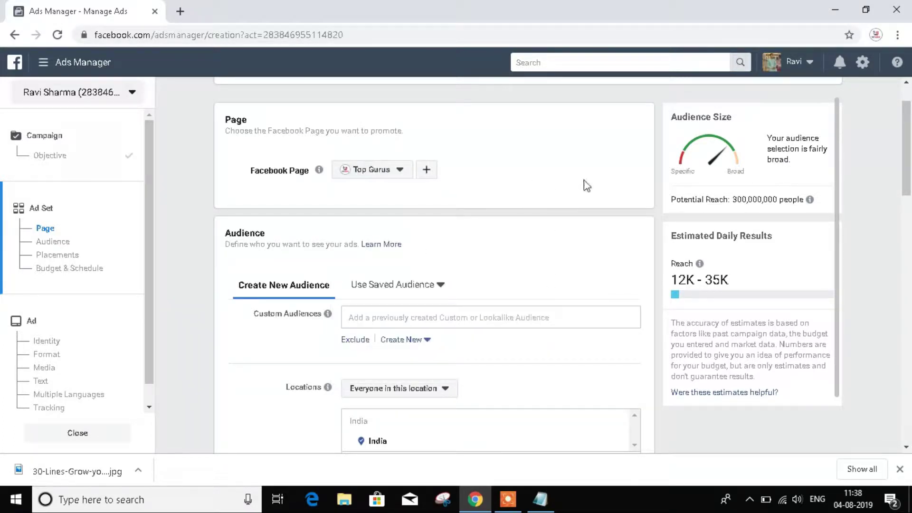
# Examine the available custom audiences and the location settings in the Audience section.
pyautogui.scroll(-2, 595, 186)
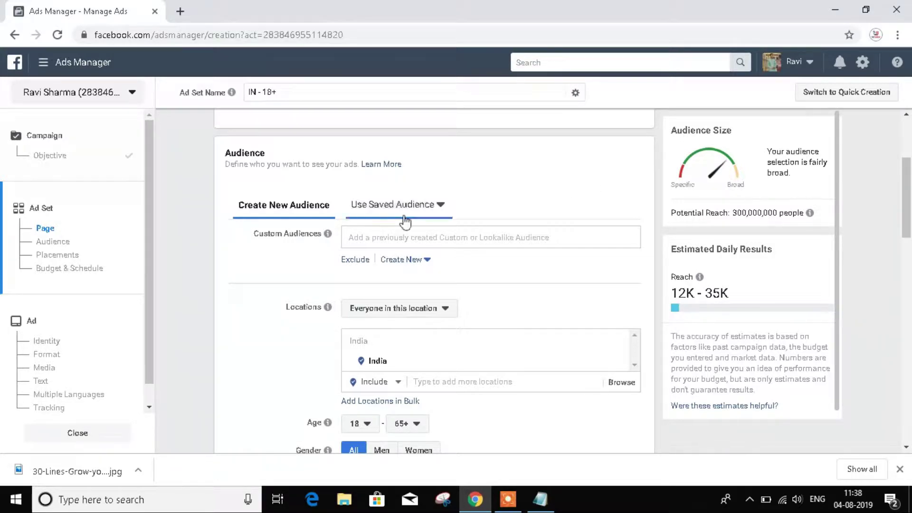
pyautogui.click(368, 235)
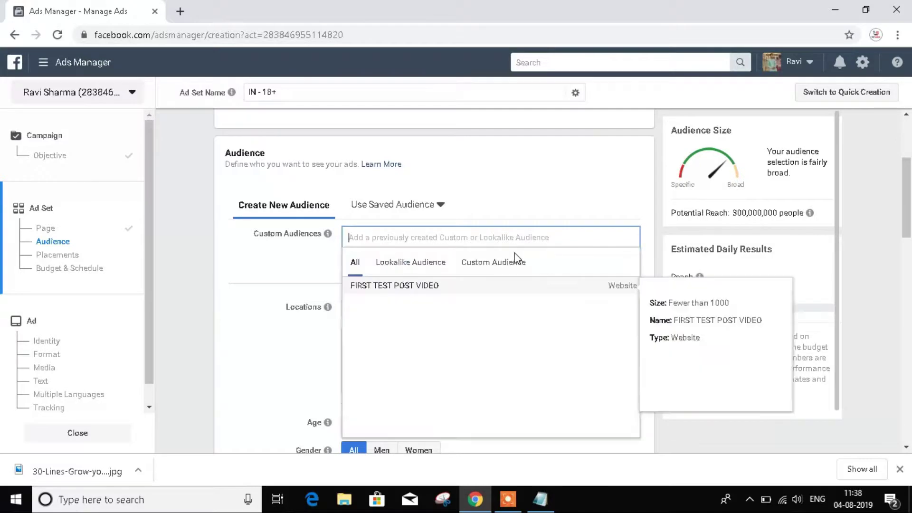
pyautogui.click(655, 250)
pyautogui.scroll(-2, 654, 249)
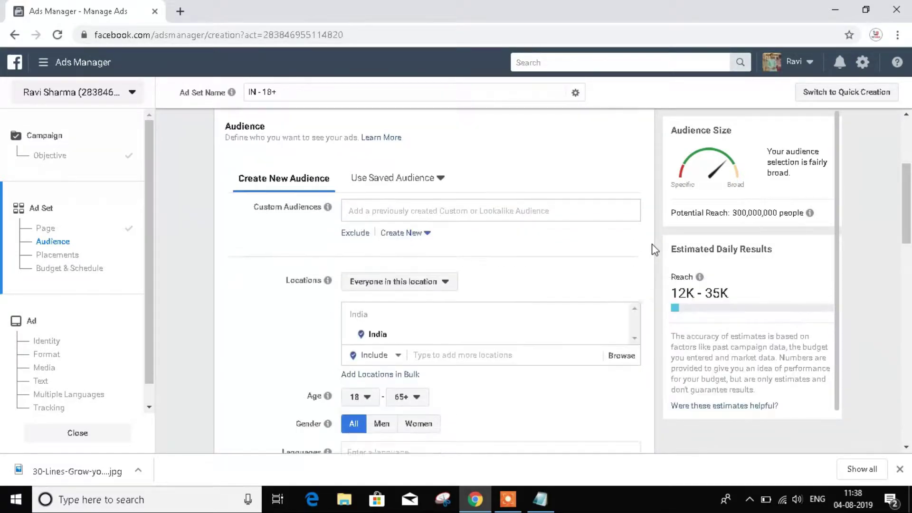
pyautogui.scroll(-1, 654, 250)
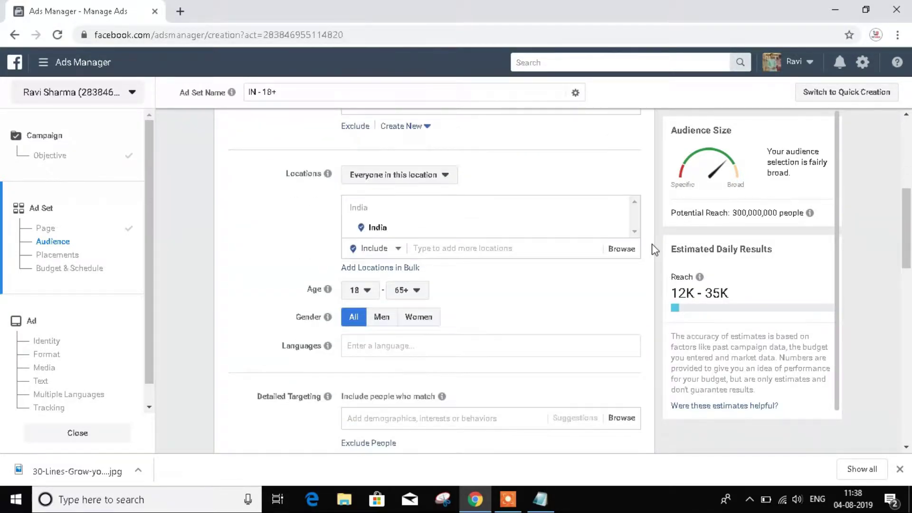
pyautogui.scroll(-1, 654, 250)
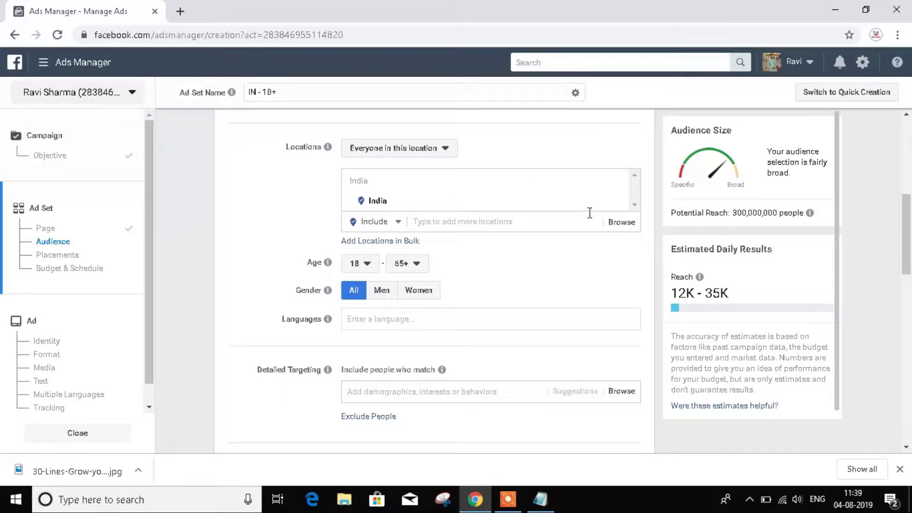
pyautogui.scroll(1, 649, 215)
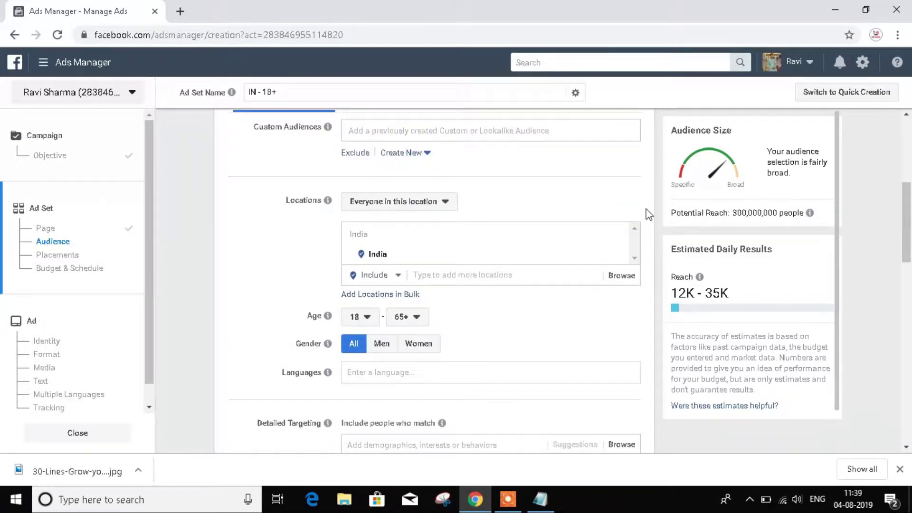
pyautogui.scroll(-1, 648, 214)
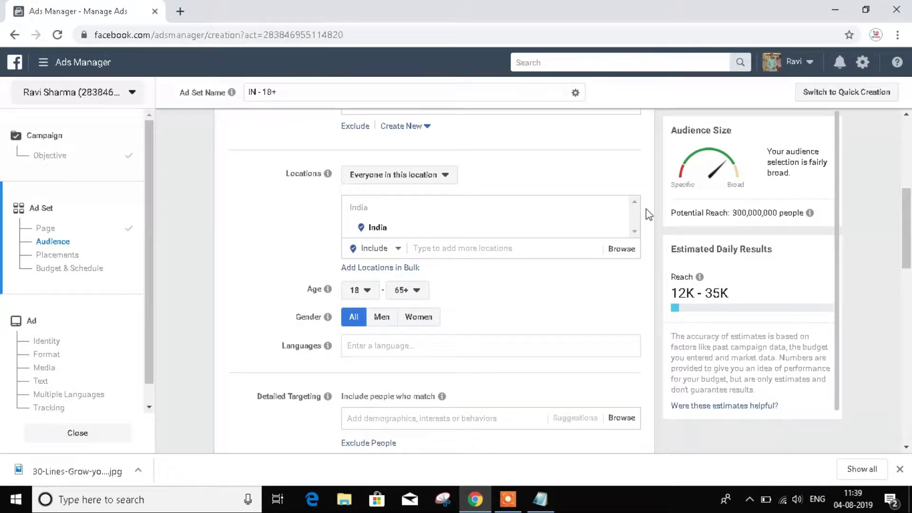
pyautogui.scroll(-3, 649, 215)
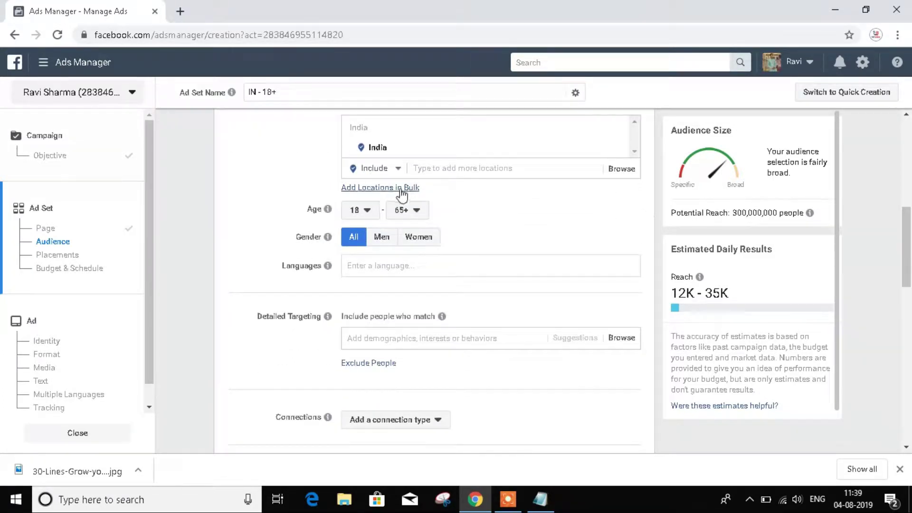
# Set the audience age range to 21–44.
pyautogui.click(361, 210)
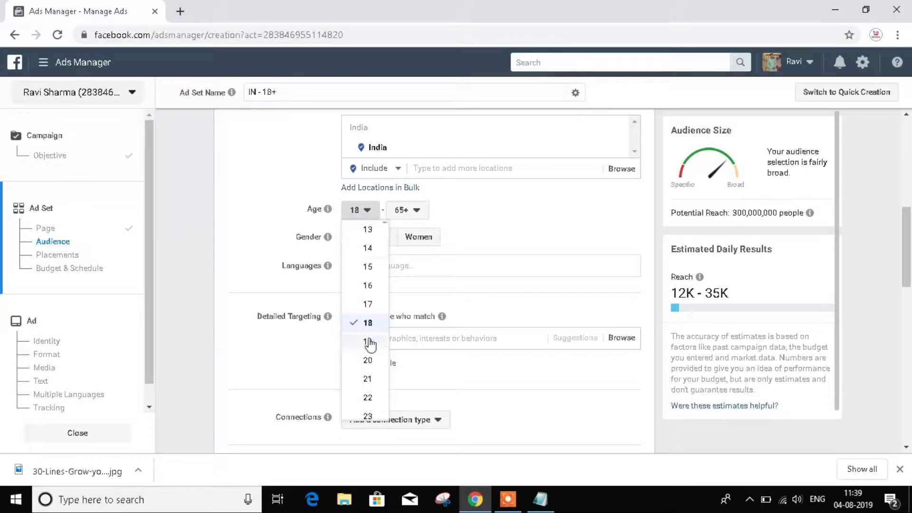
pyautogui.click(368, 380)
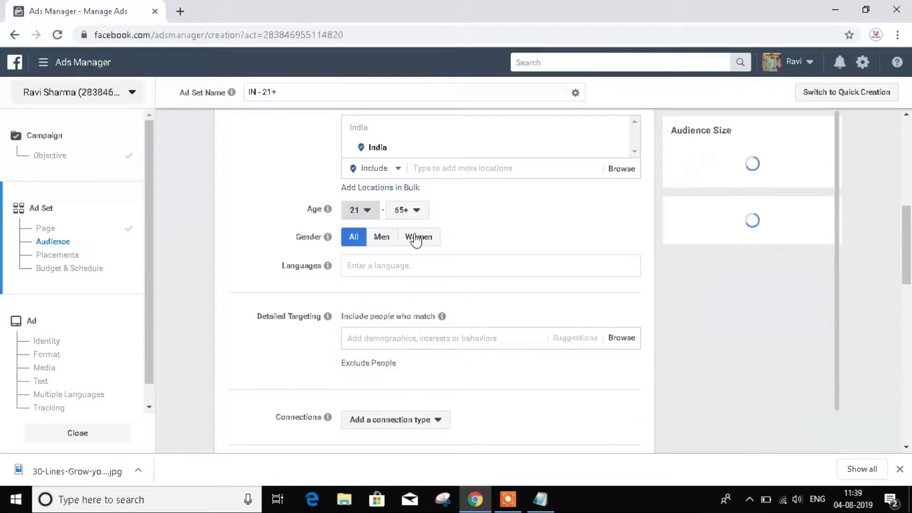
pyautogui.click(416, 218)
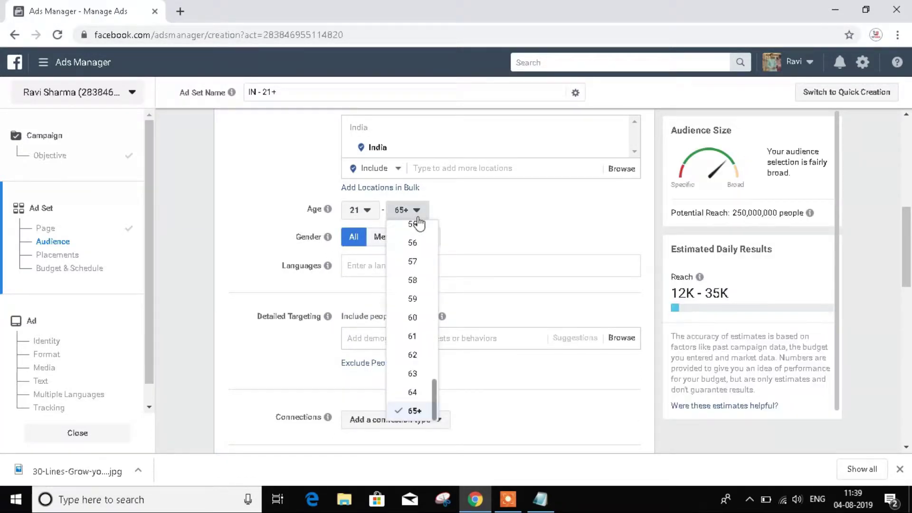
pyautogui.scroll(5, 436, 247)
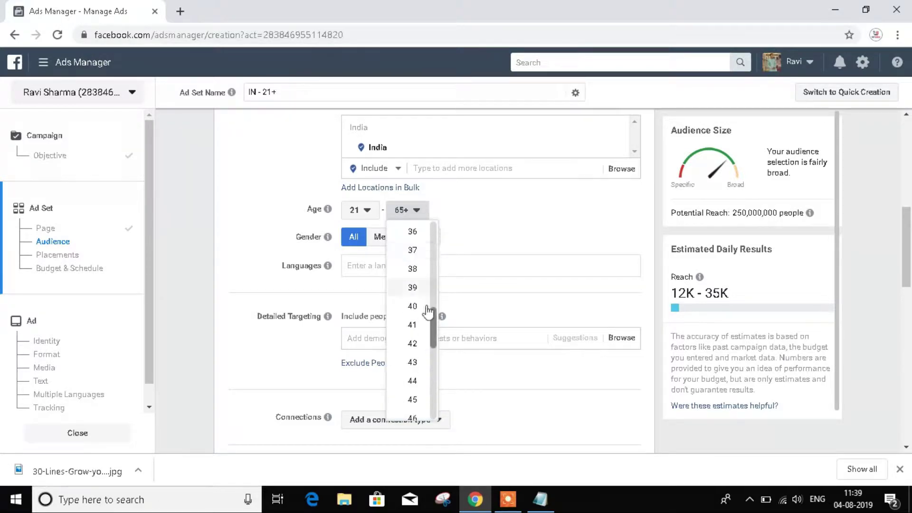
pyautogui.click(416, 382)
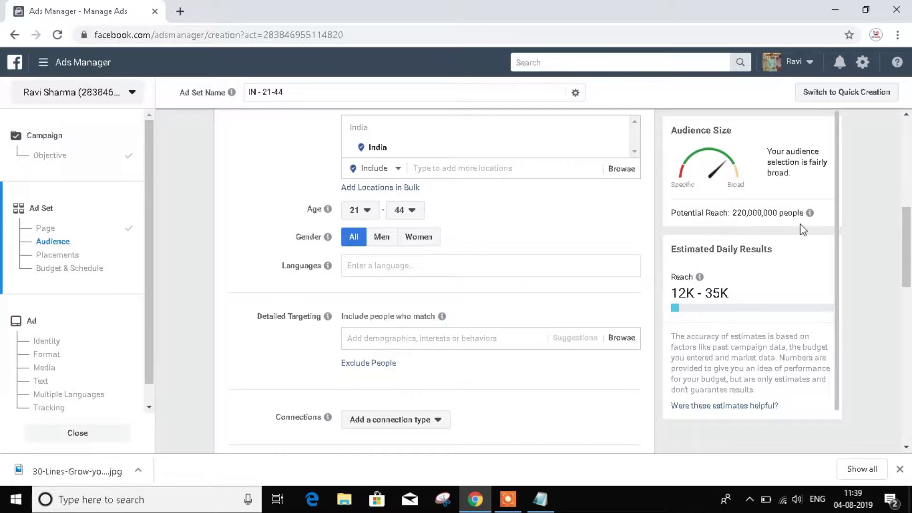
# Add English (All) as a language for the target audience.
pyautogui.scroll(-1, 641, 216)
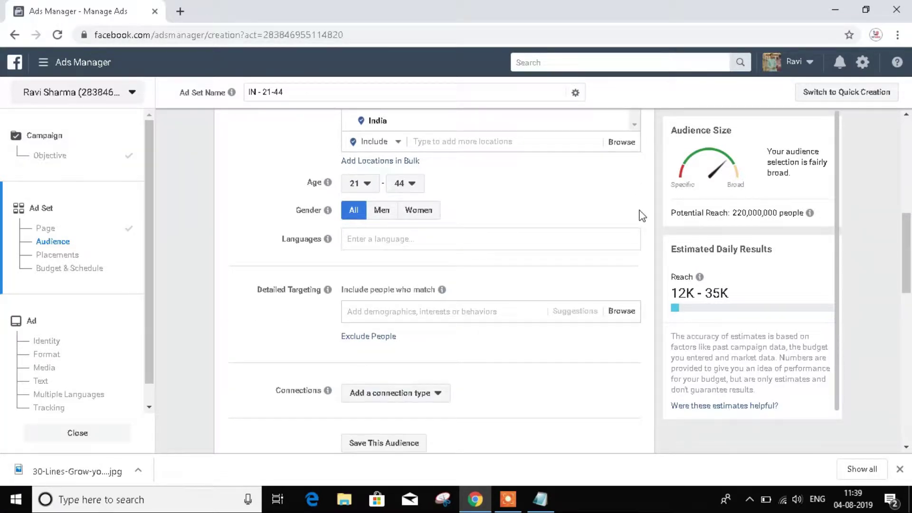
pyautogui.scroll(-1, 642, 216)
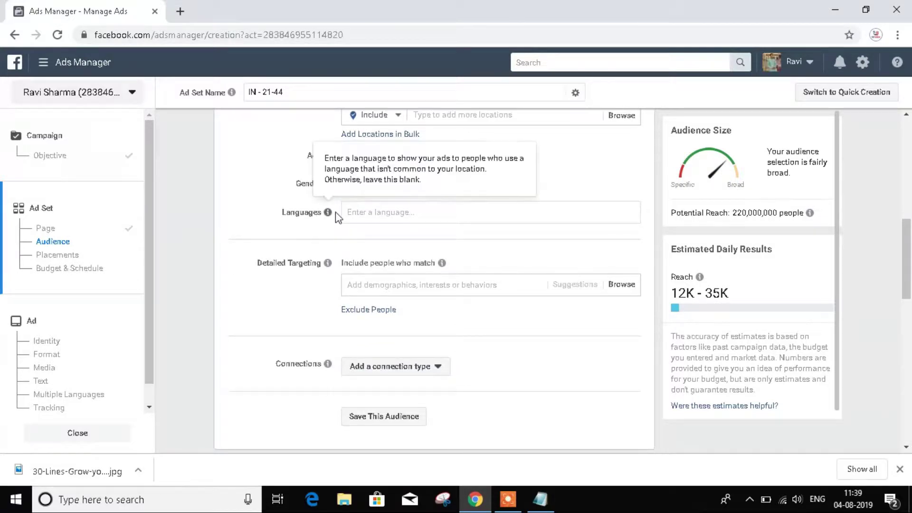
pyautogui.click(369, 212)
pyautogui.write('eng')
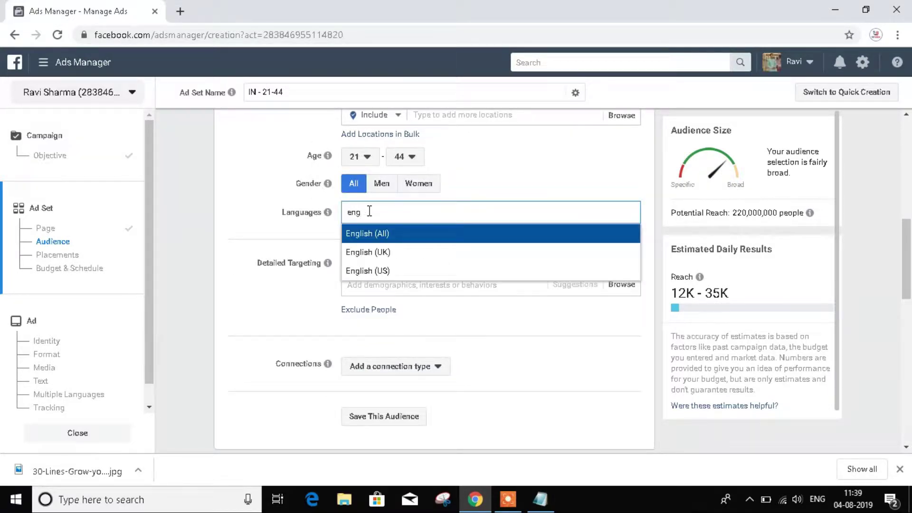
pyautogui.click(392, 234)
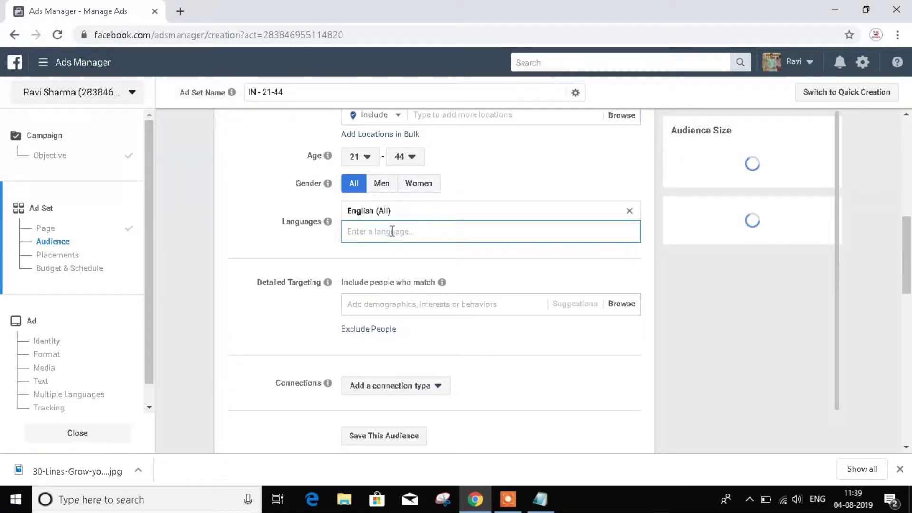
pyautogui.write('hindi')
pyautogui.click(377, 253)
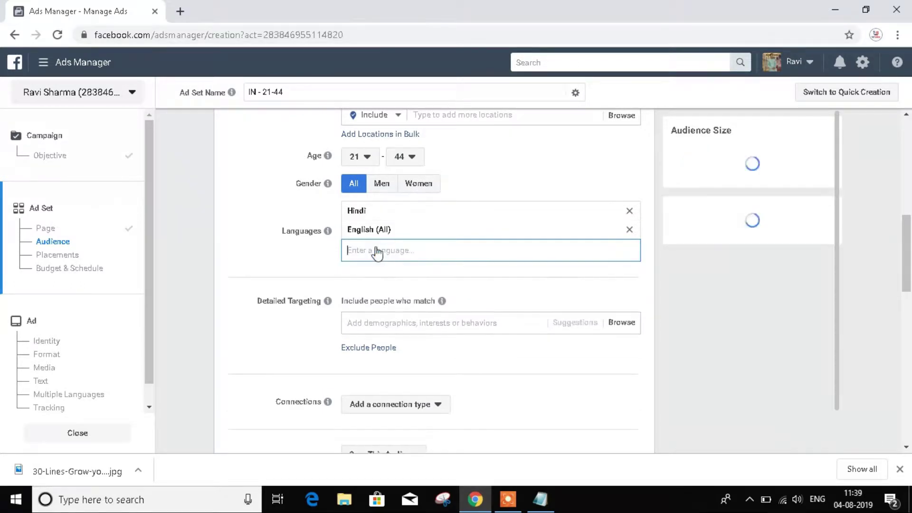
pyautogui.click(630, 211)
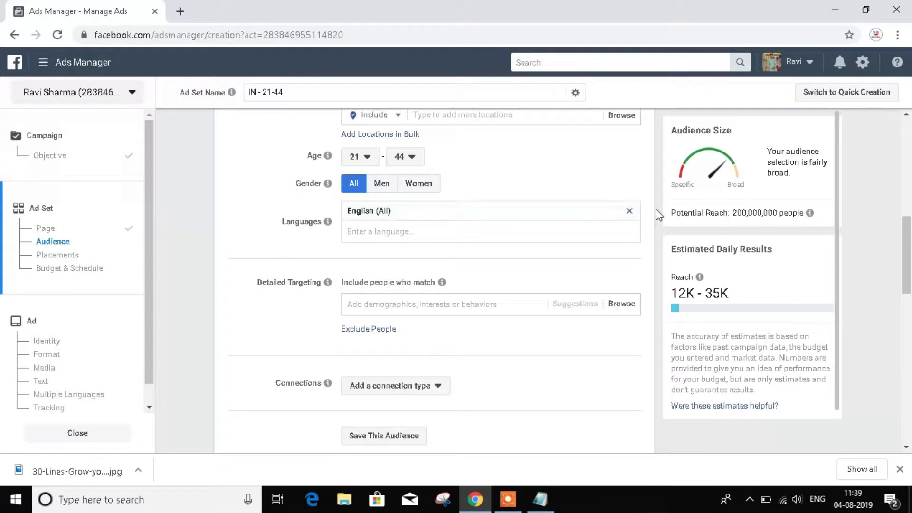
# Add the interests Student and Marketing to the audience's detailed targeting.
pyautogui.scroll(9, 648, 215)
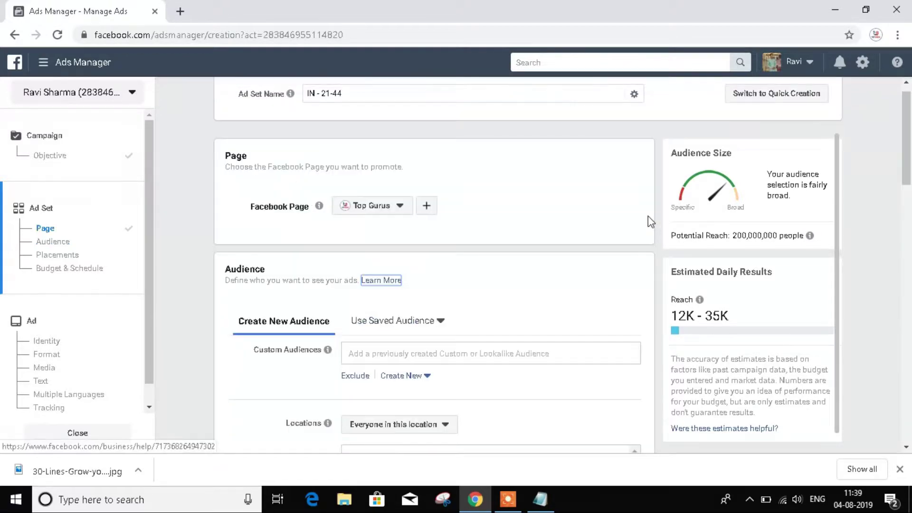
pyautogui.scroll(-4, 648, 216)
pyautogui.scroll(-7, 650, 221)
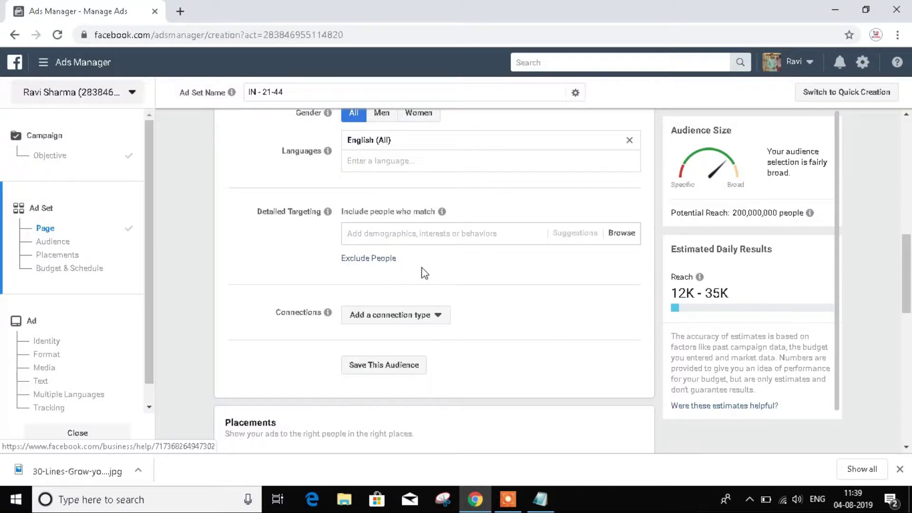
pyautogui.click(360, 235)
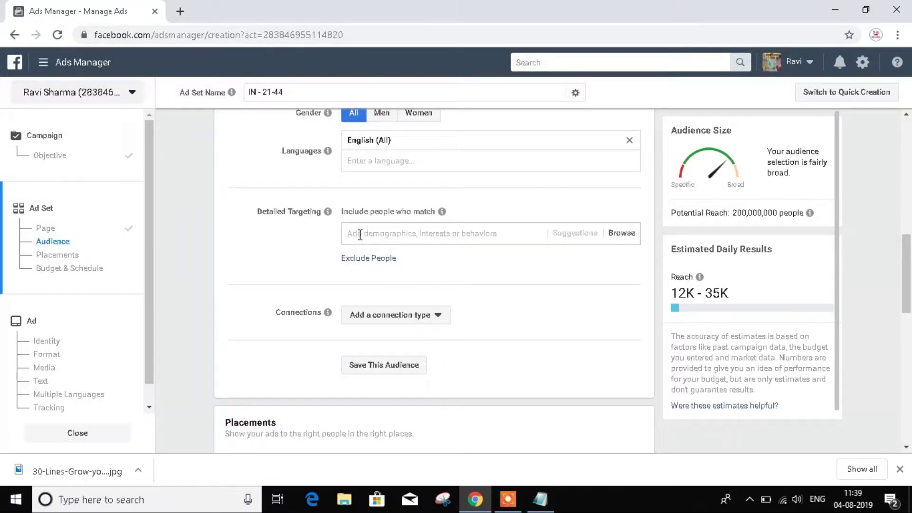
pyautogui.write('student')
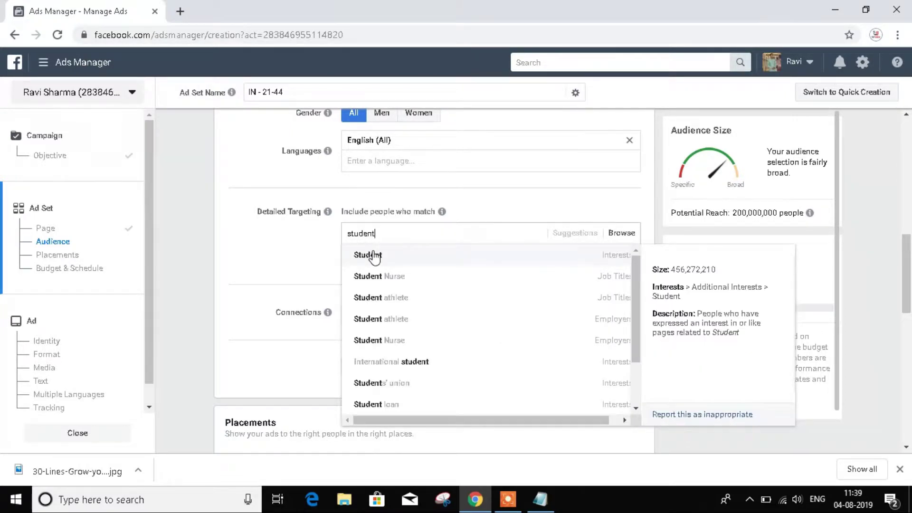
pyautogui.click(375, 256)
pyautogui.write('marketin')
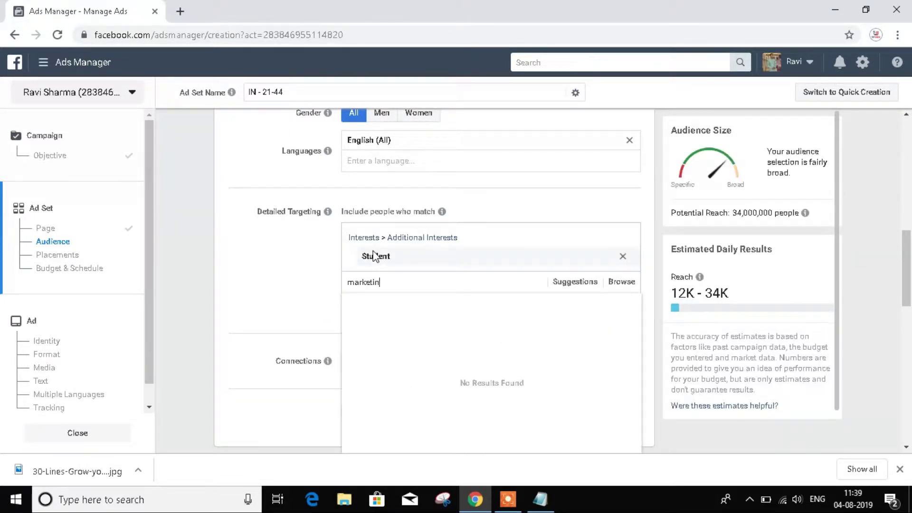
pyautogui.write('g')
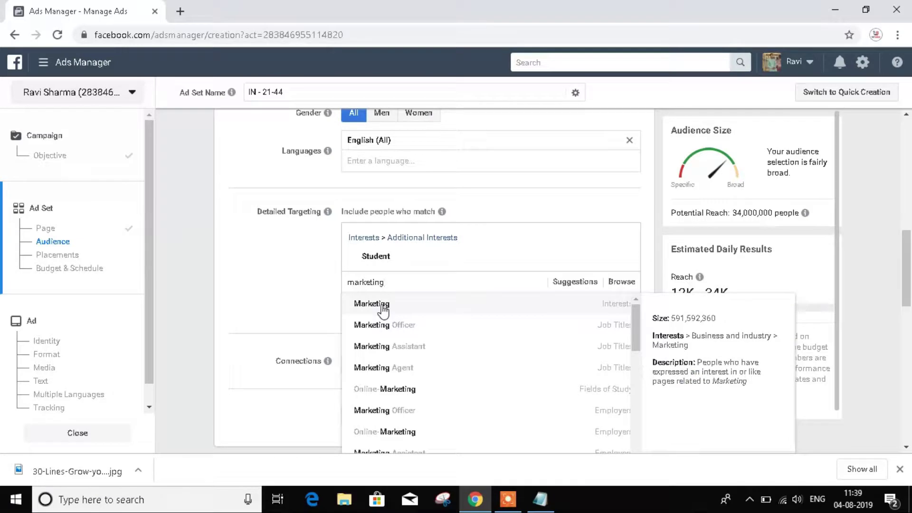
pyautogui.click(383, 306)
# Add the interests Digital marketing, Jobs and Part Time Jobs to the audience's detailed targeting.
pyautogui.write('digita')
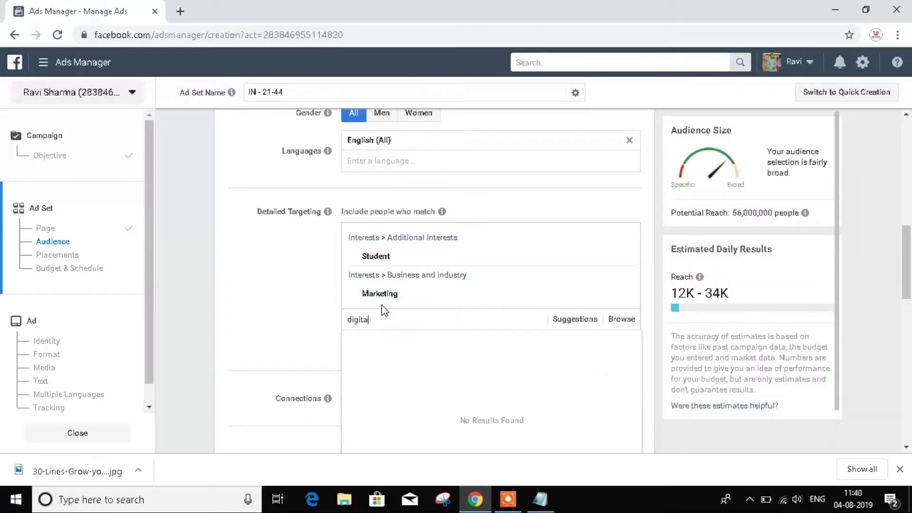
pyautogui.write('l mak')
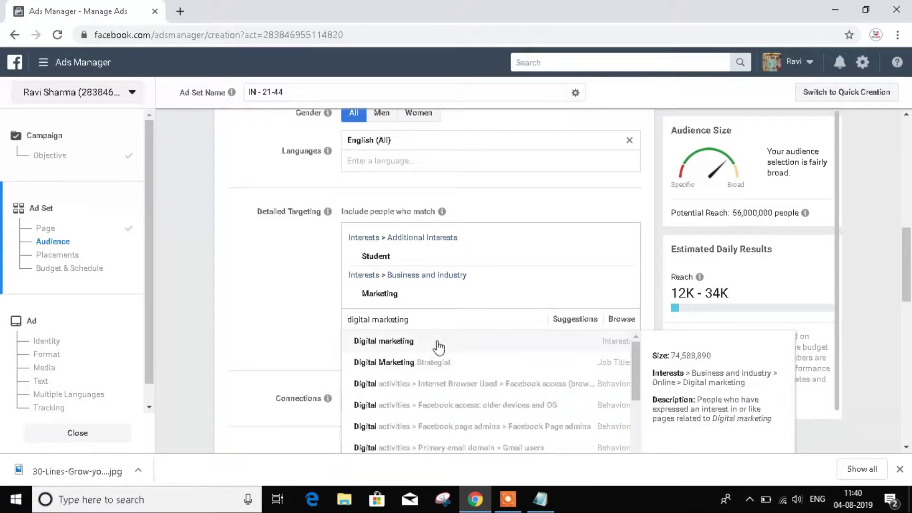
pyautogui.click(438, 349)
pyautogui.write('jobs')
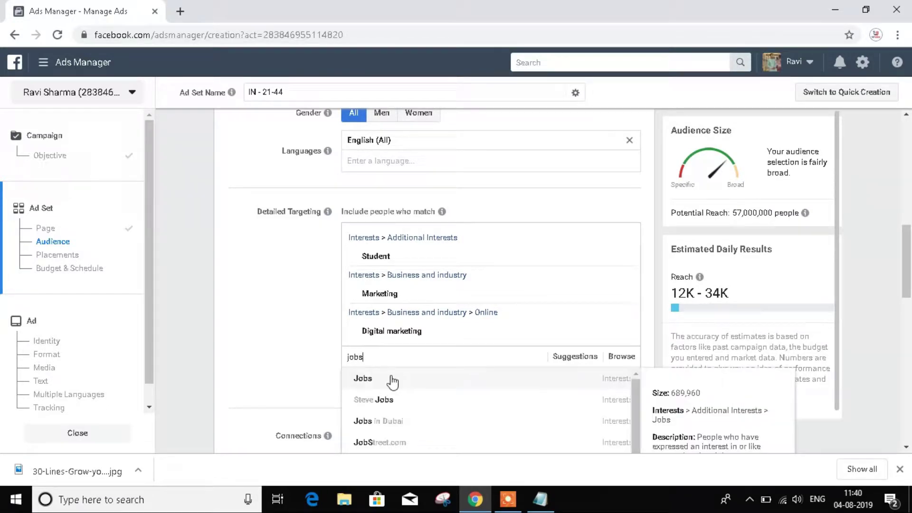
pyautogui.click(392, 378)
pyautogui.write('part')
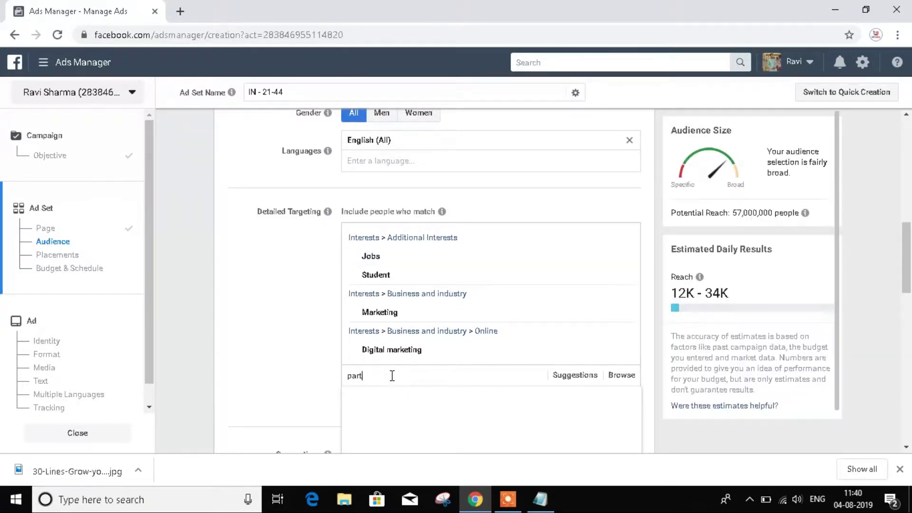
pyautogui.write(' time jobs')
pyautogui.click(396, 401)
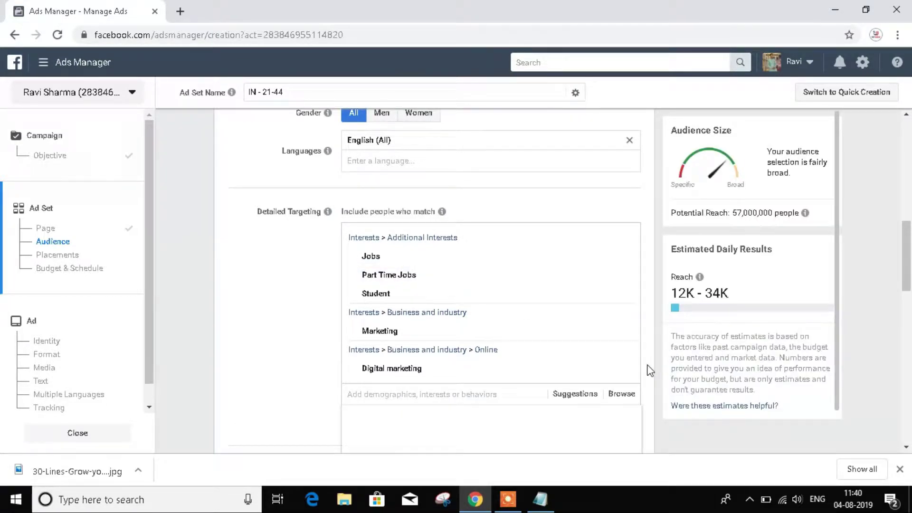
# Add a Facebook Pages connection that excludes people who like the Page.
pyautogui.scroll(-3, 650, 370)
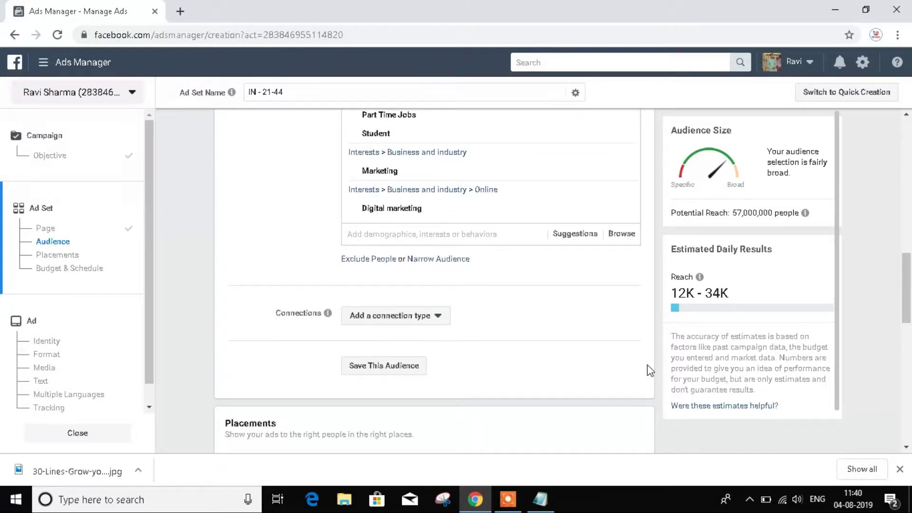
pyautogui.scroll(-1, 650, 371)
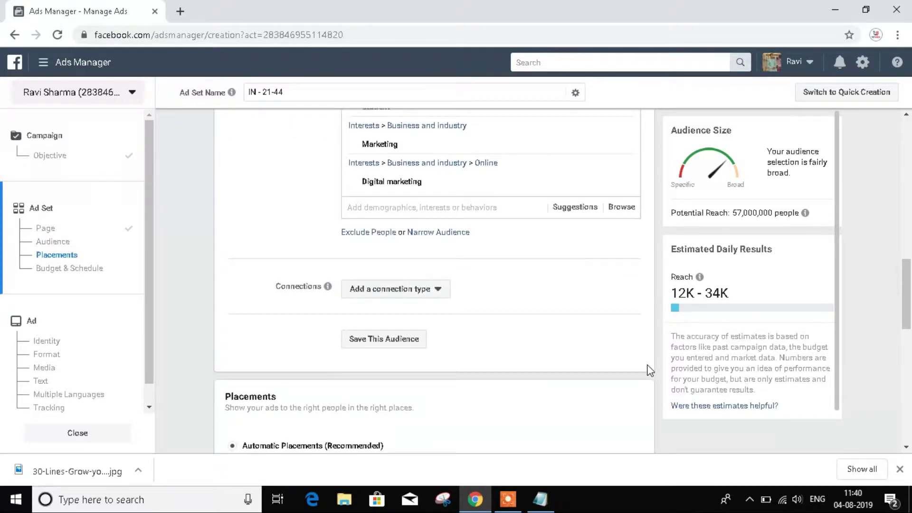
pyautogui.click(433, 295)
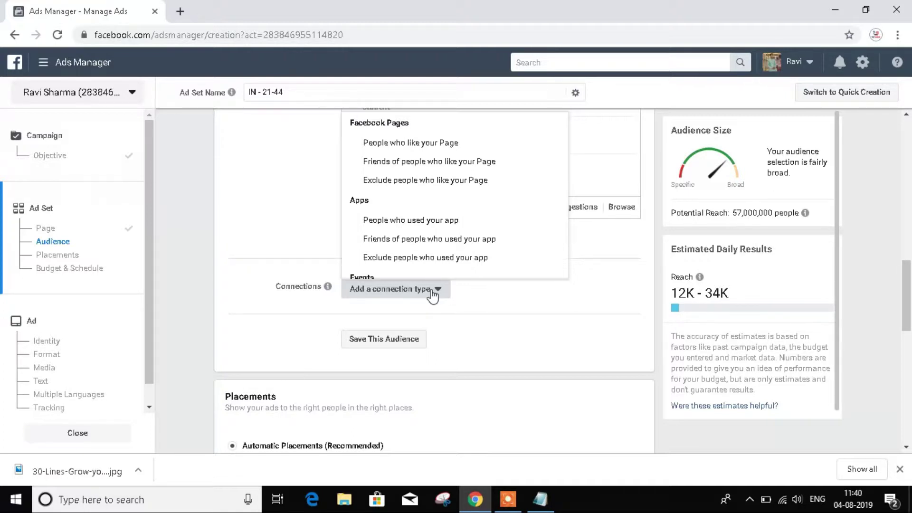
pyautogui.click(410, 184)
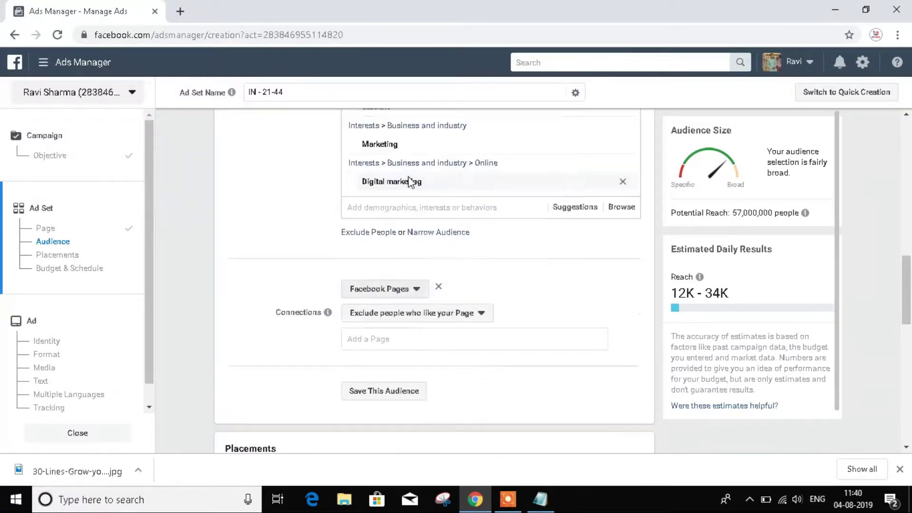
# Save this audience, appending "img 1" to the suggested audience name.
pyautogui.scroll(-2, 638, 331)
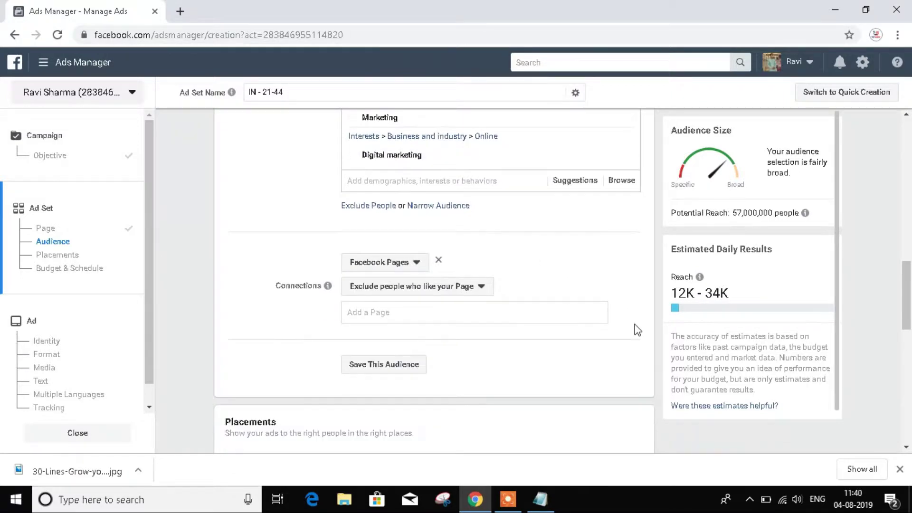
pyautogui.scroll(-1, 638, 330)
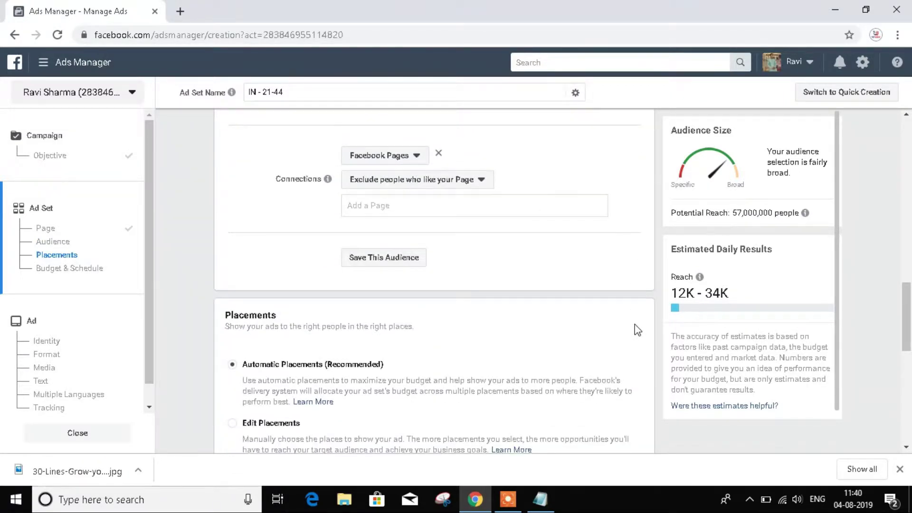
pyautogui.click(377, 257)
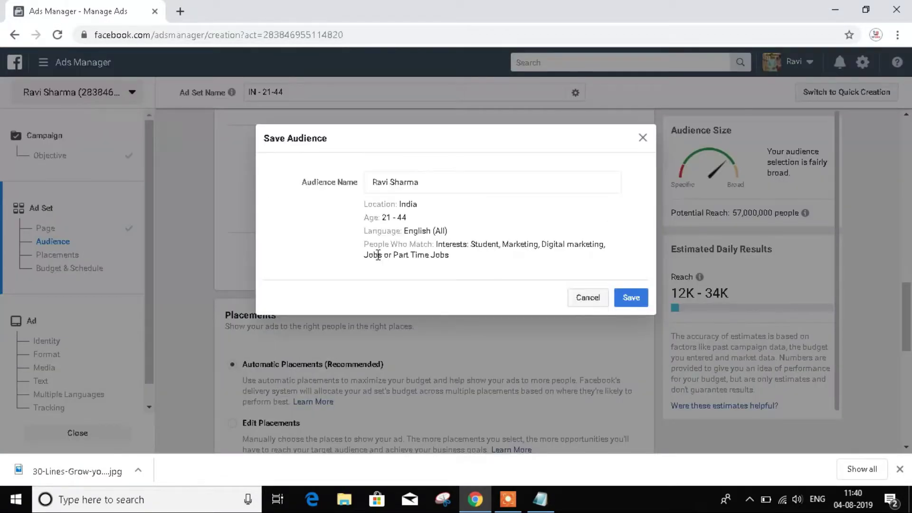
pyautogui.click(432, 181)
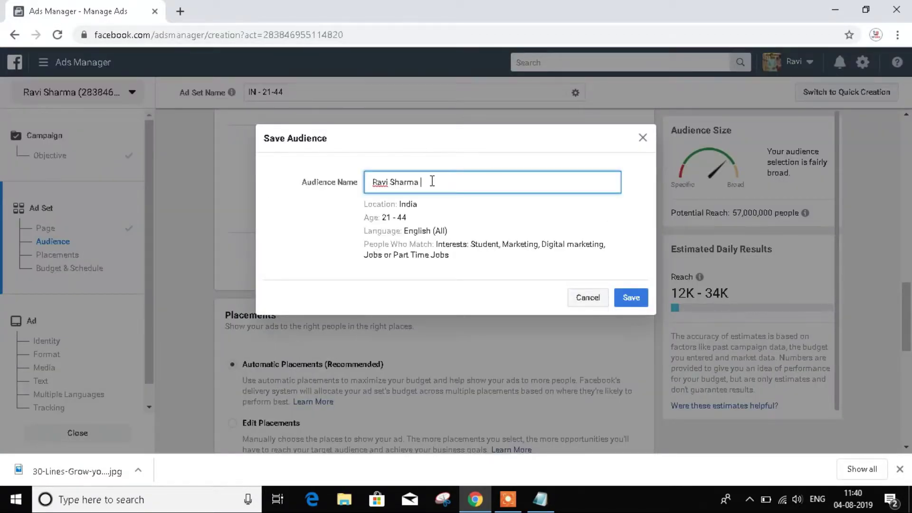
pyautogui.write('img 1')
pyautogui.click(634, 302)
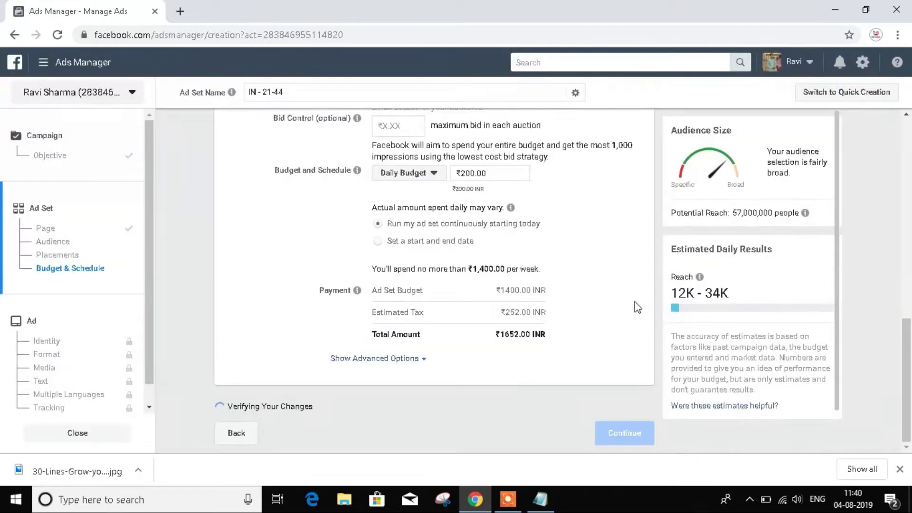
# Switch the ad set from automatic placements to manually edited placements.
pyautogui.scroll(5, 640, 256)
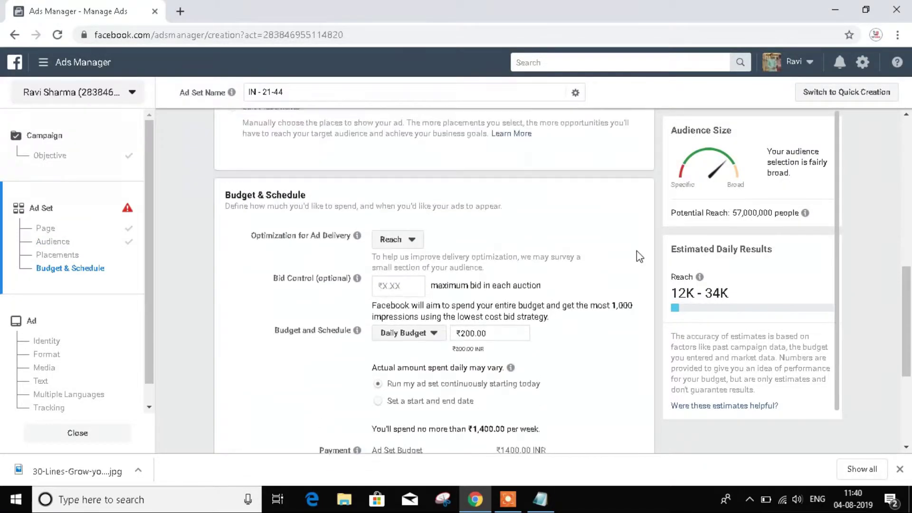
pyautogui.scroll(4, 638, 257)
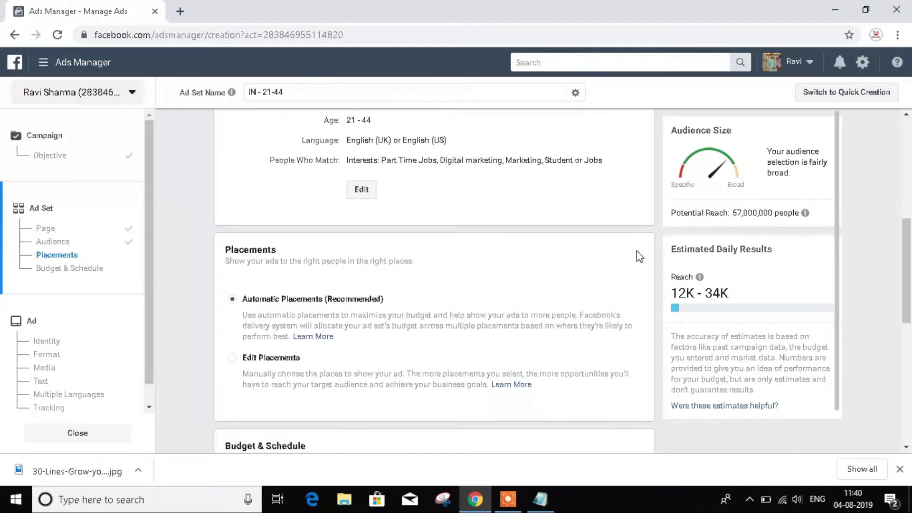
pyautogui.scroll(-4, 639, 257)
pyautogui.scroll(-1, 638, 257)
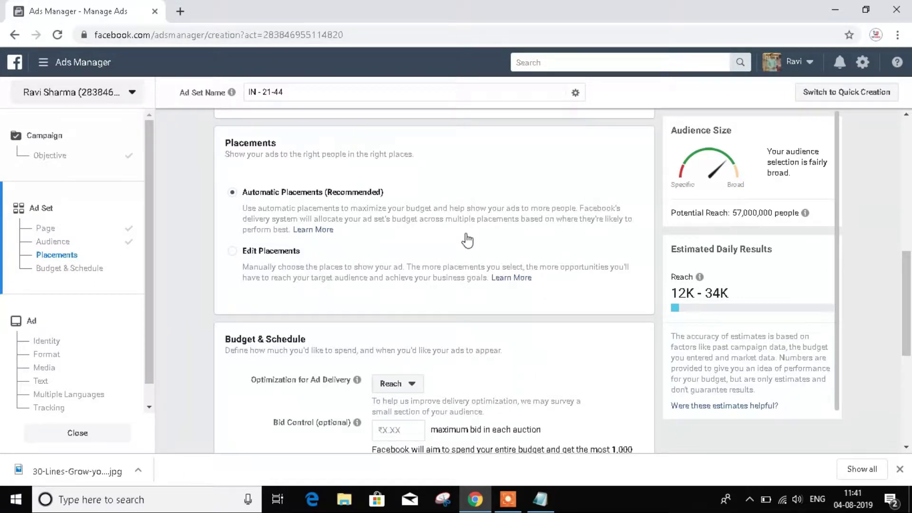
pyautogui.click(232, 252)
pyautogui.click(232, 253)
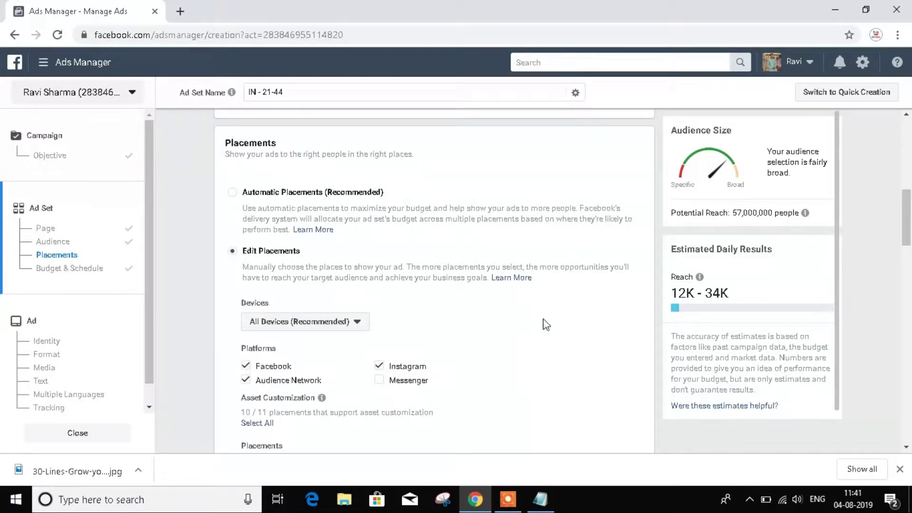
# Limit the placement devices to desktop only, then to mobile only.
pyautogui.scroll(-1, 570, 330)
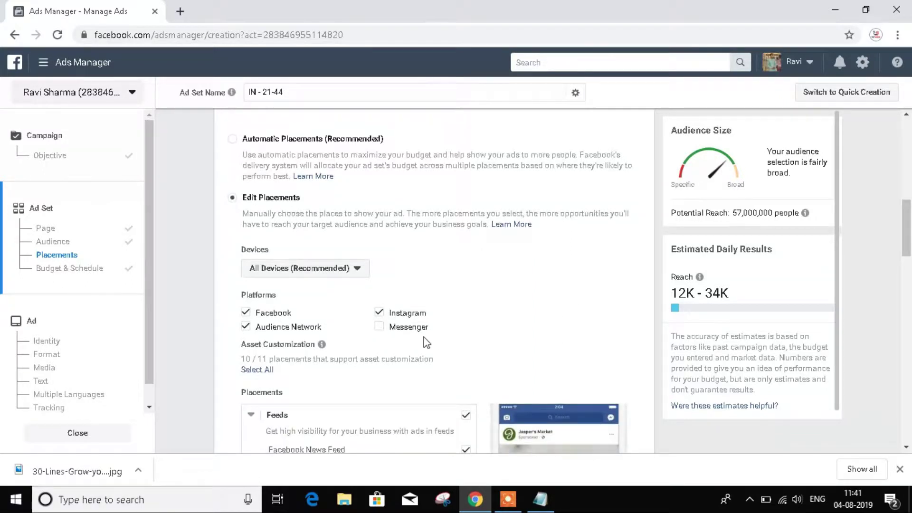
pyautogui.click(358, 270)
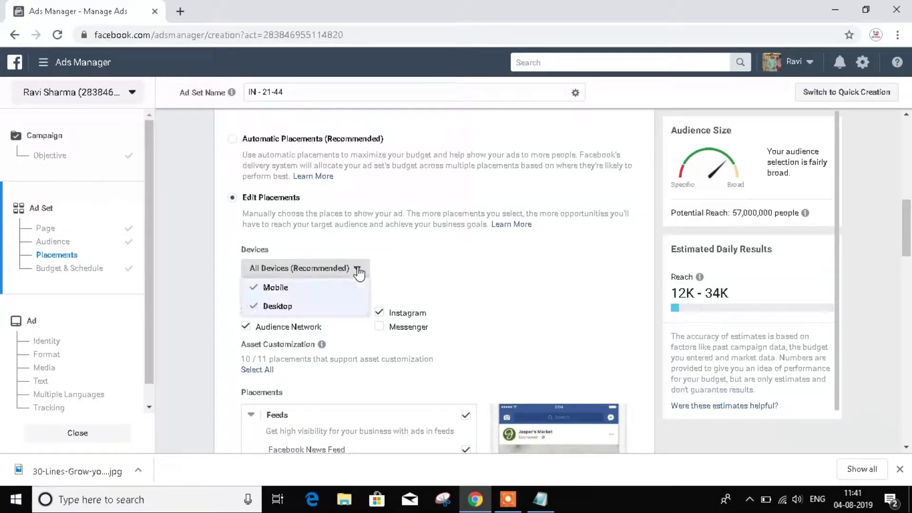
pyautogui.click(286, 293)
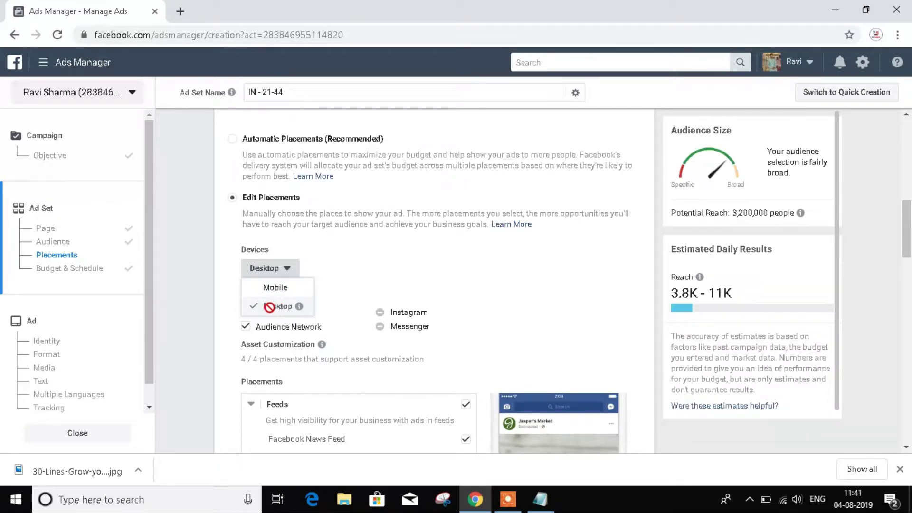
pyautogui.click(261, 288)
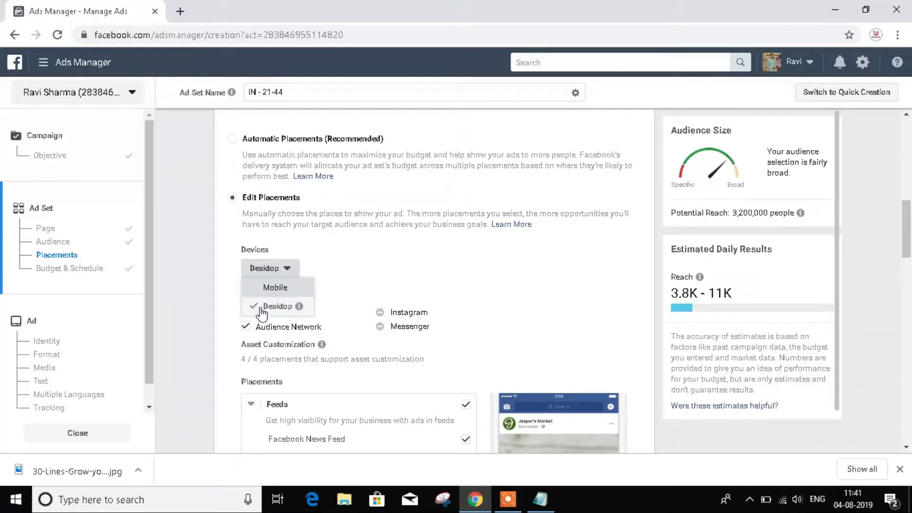
pyautogui.click(263, 307)
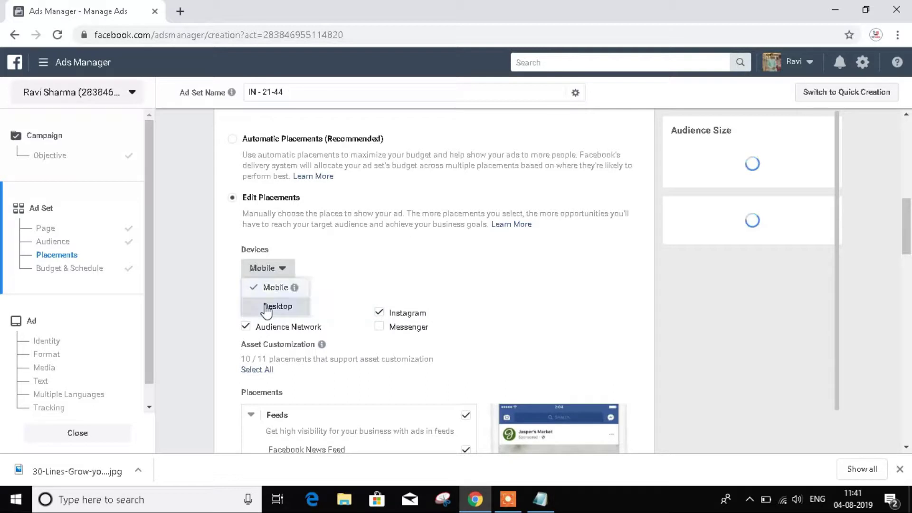
pyautogui.click(519, 249)
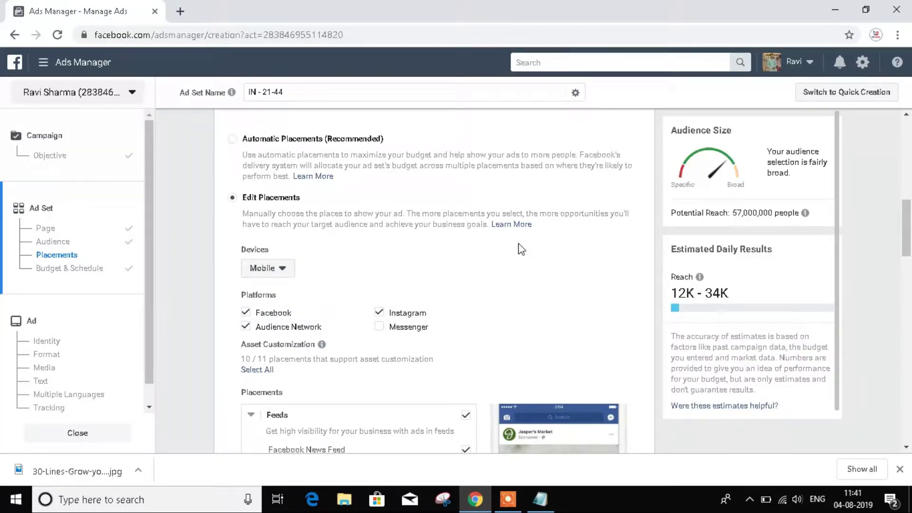
# Add desktop back to the placement devices so that all devices are included.
pyautogui.scroll(-1, 543, 290)
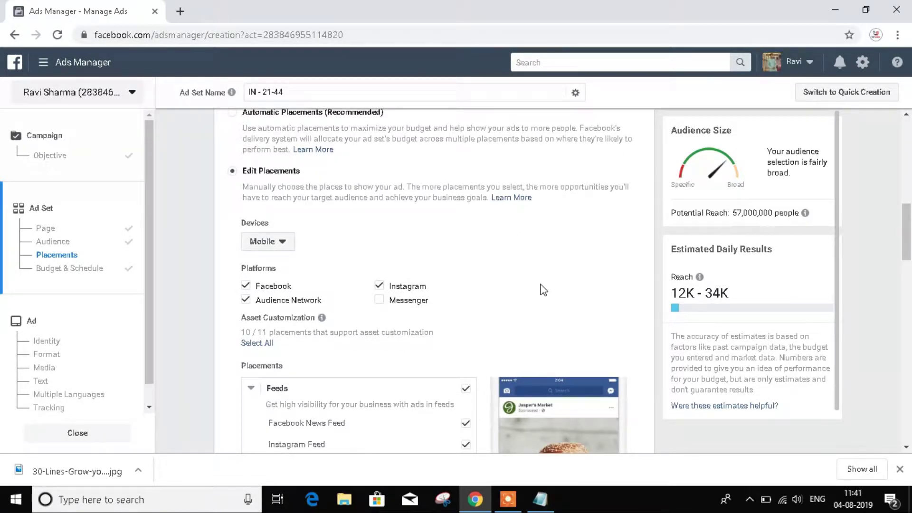
pyautogui.scroll(-1, 543, 290)
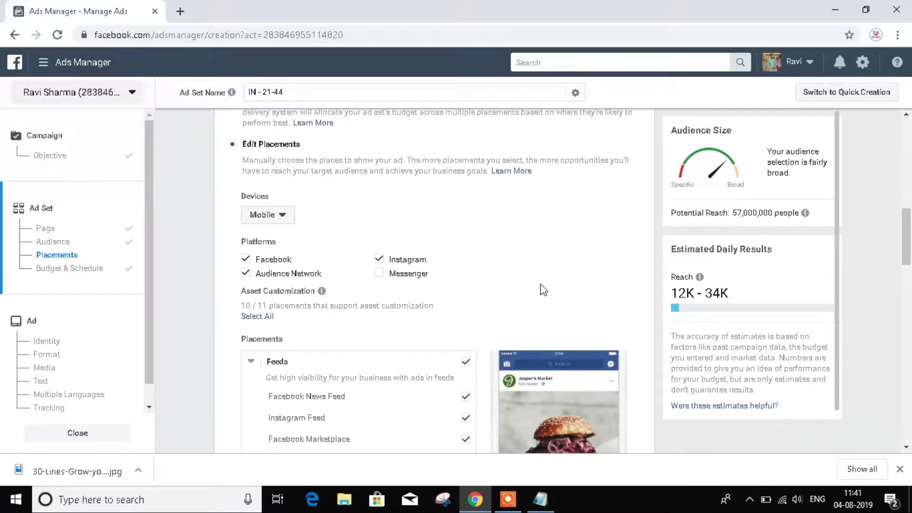
pyautogui.scroll(-1, 543, 289)
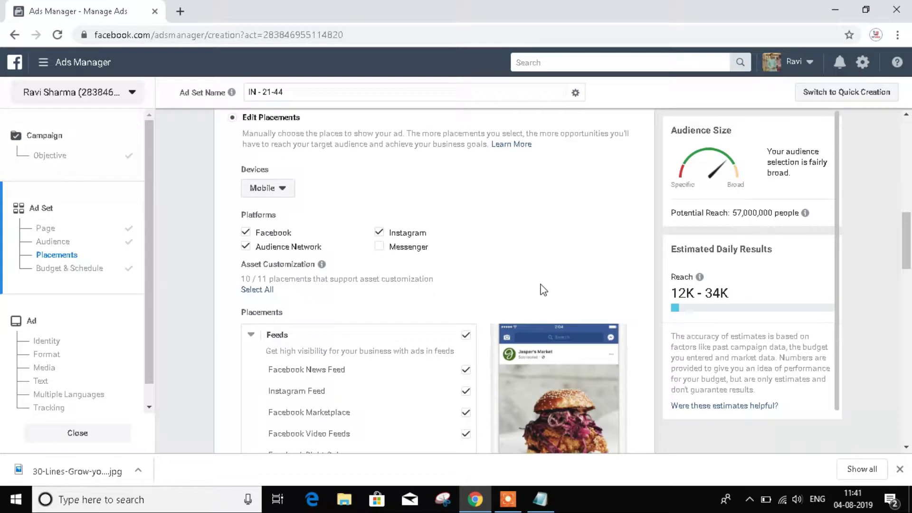
pyautogui.click(286, 196)
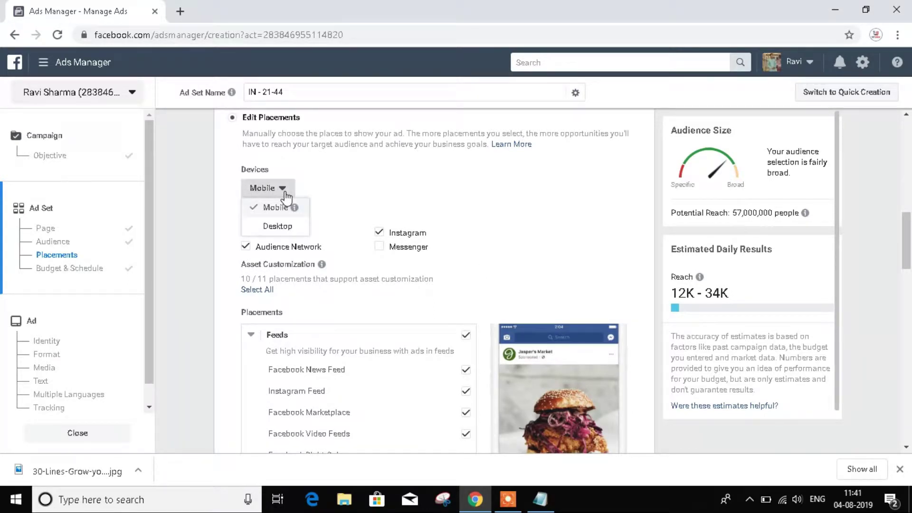
pyautogui.click(277, 226)
pyautogui.click(493, 220)
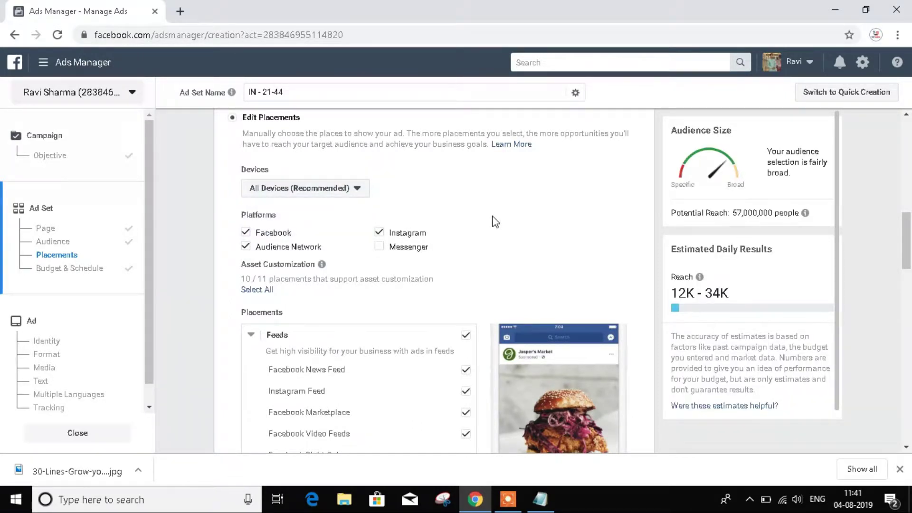
# Turn the Instagram and Facebook platforms off and back on in the placement settings.
pyautogui.scroll(-1, 494, 221)
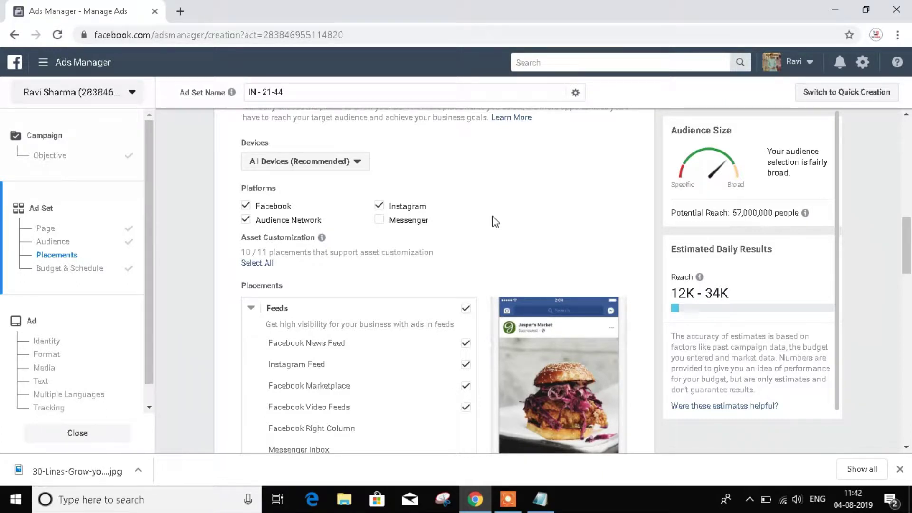
pyautogui.click(378, 206)
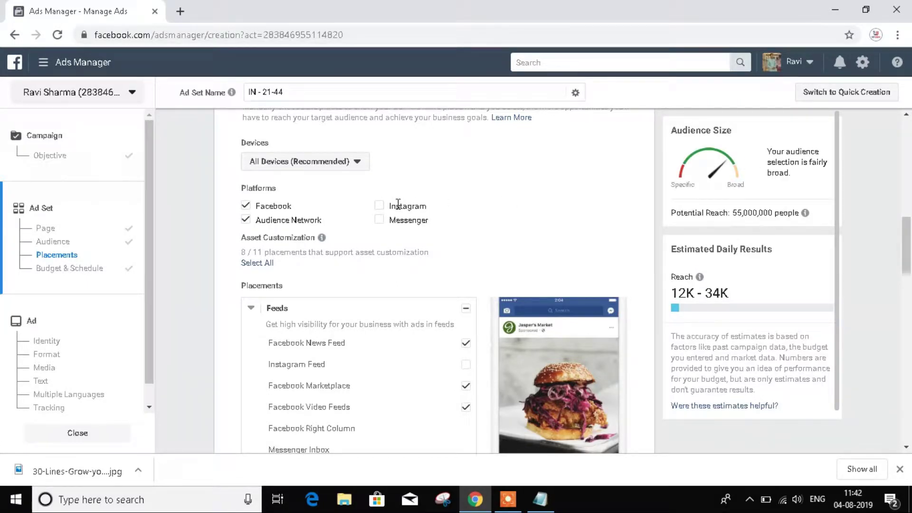
pyautogui.click(378, 206)
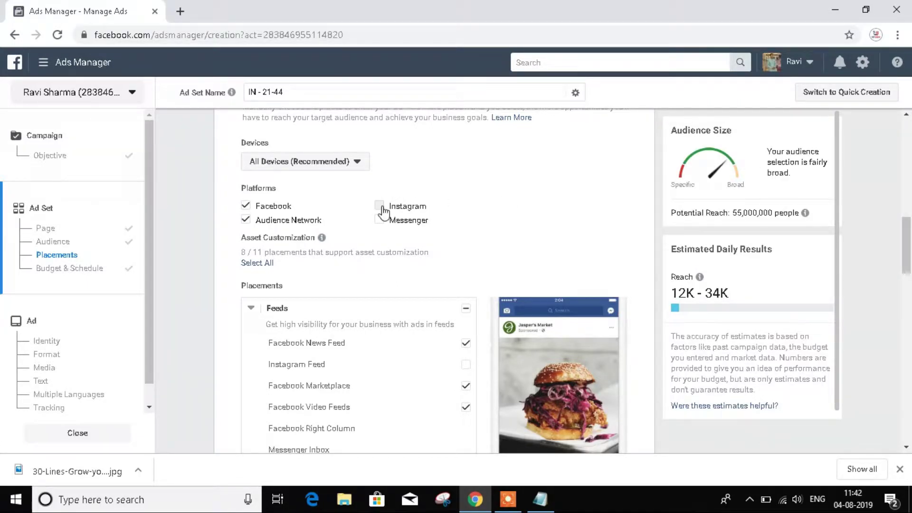
pyautogui.click(245, 206)
pyautogui.click(246, 207)
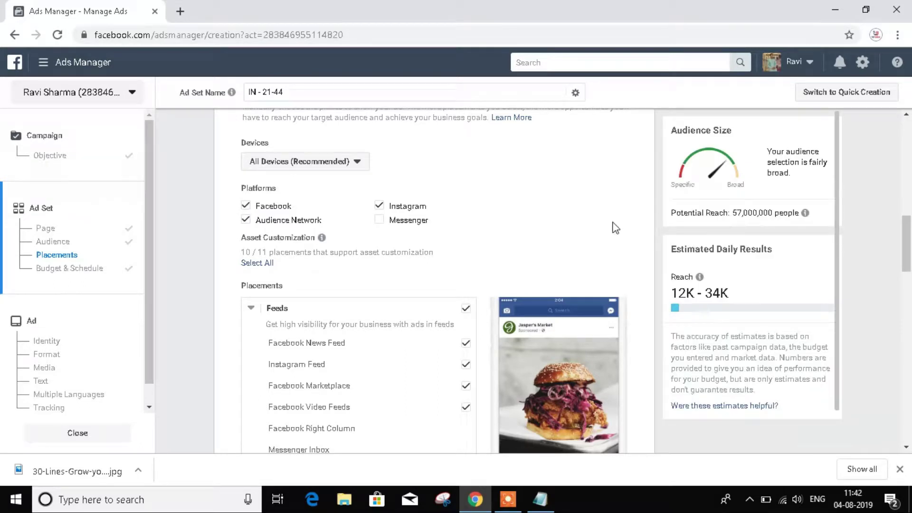
# Exclude Facebook Marketplace from the Feeds placements.
pyautogui.scroll(-1, 616, 228)
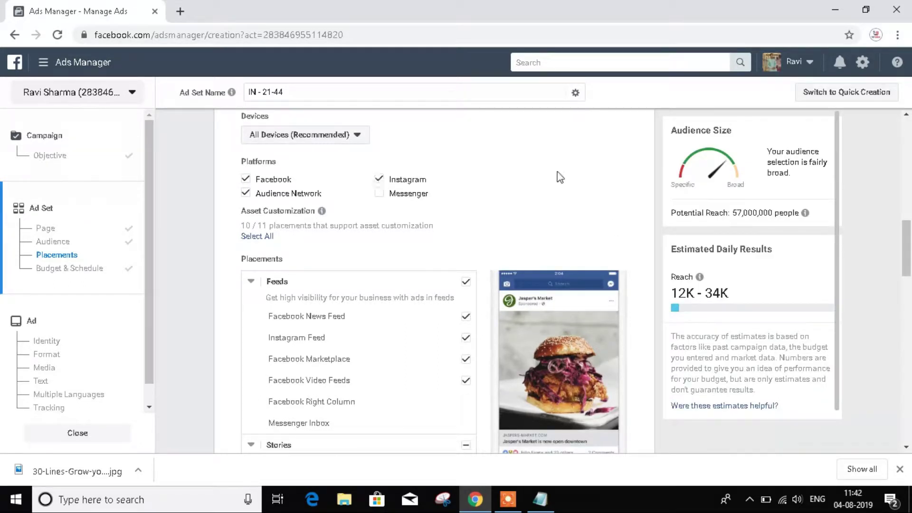
pyautogui.scroll(-3, 635, 190)
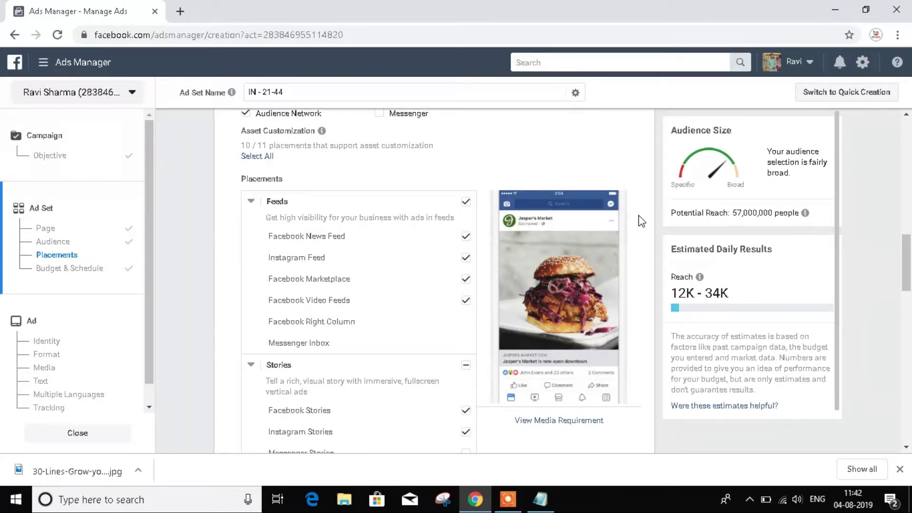
pyautogui.click(466, 281)
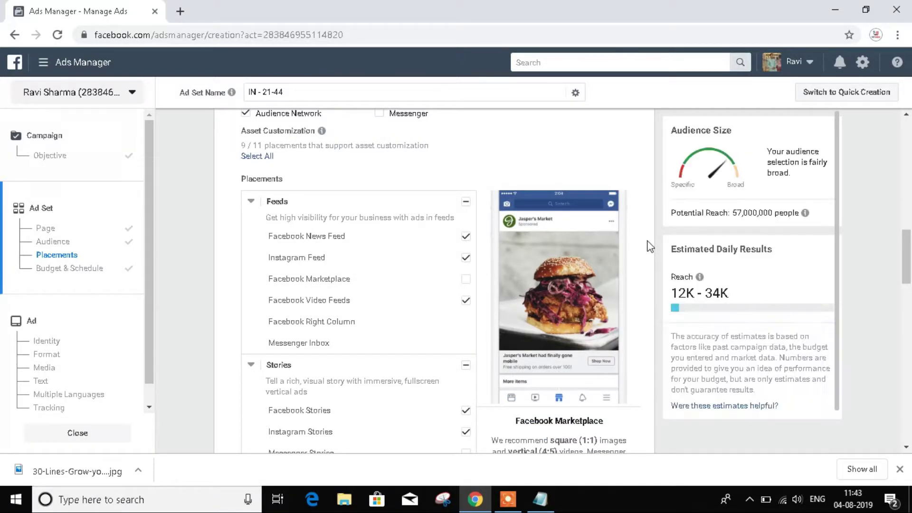
# Review the remaining placements, the mobile device and operating system settings, and the content and publisher exclusions.
pyautogui.scroll(-1, 649, 246)
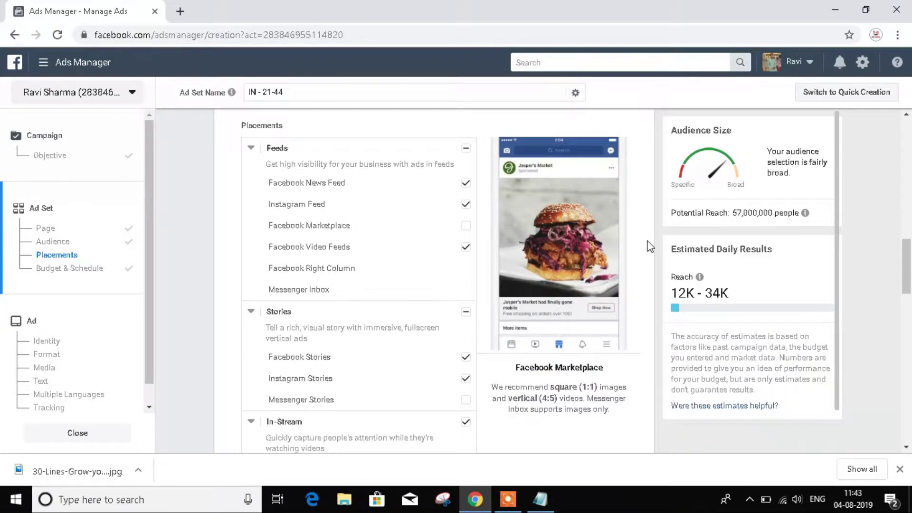
pyautogui.scroll(-1, 650, 246)
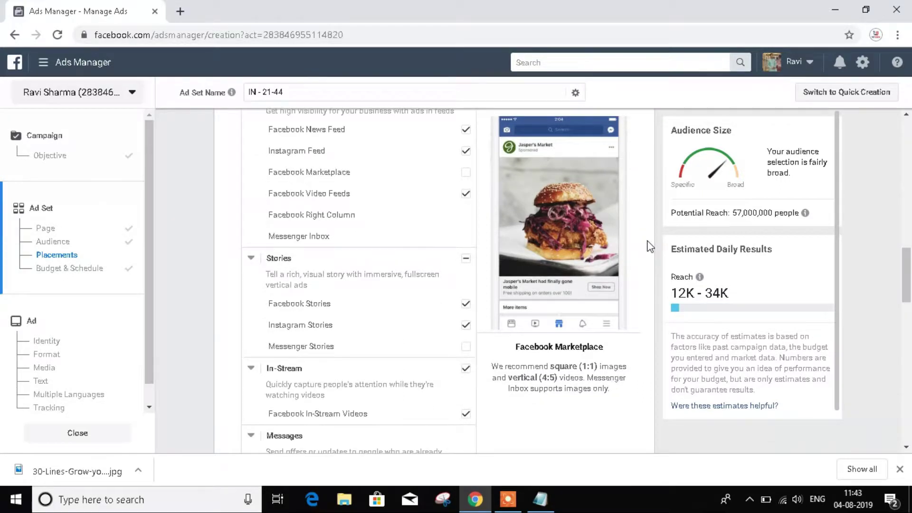
pyautogui.scroll(-1, 650, 246)
pyautogui.scroll(-4, 650, 246)
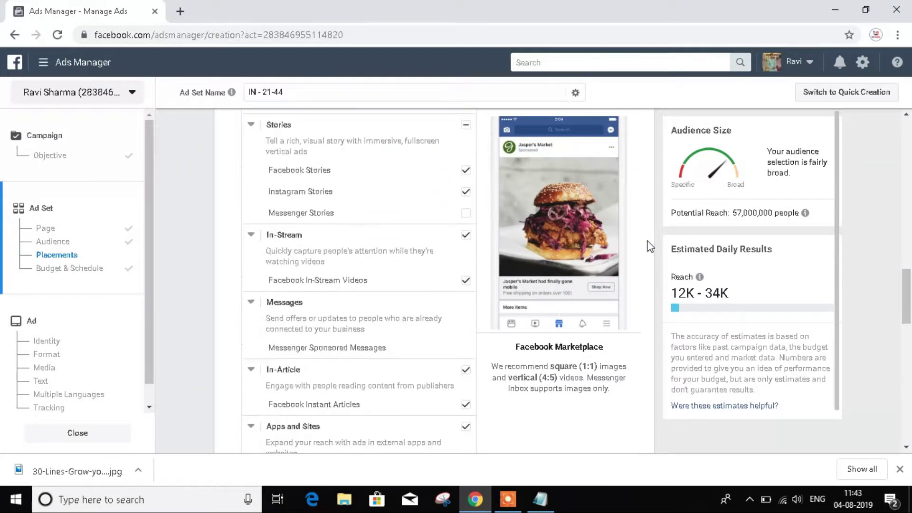
pyautogui.scroll(-3, 650, 246)
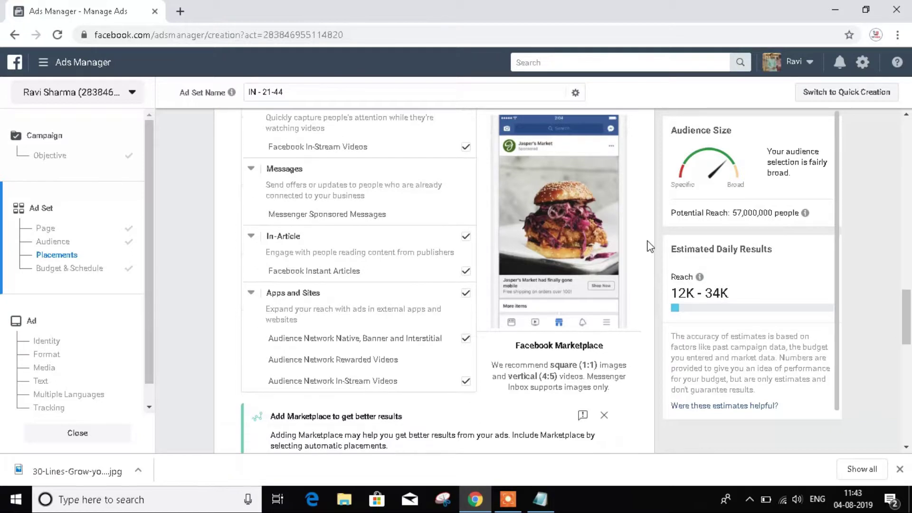
pyautogui.scroll(-2, 649, 246)
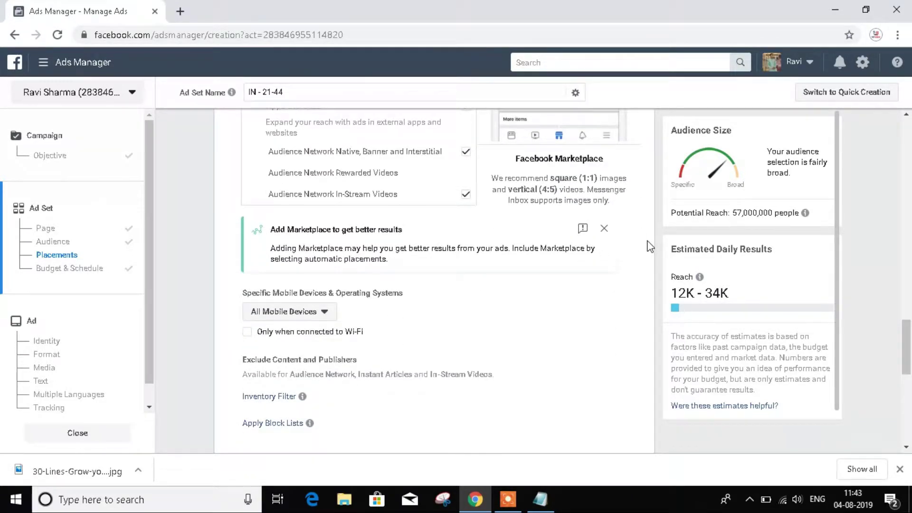
pyautogui.scroll(-1, 650, 246)
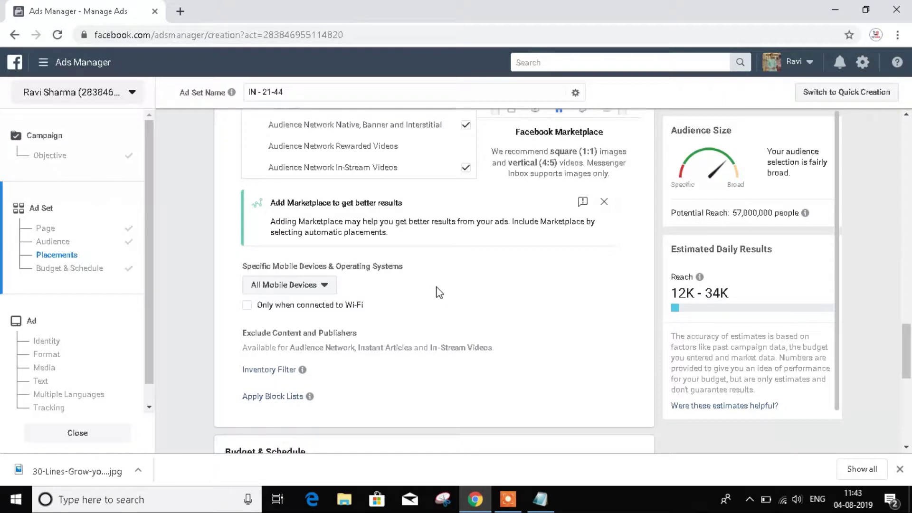
pyautogui.scroll(-2, 439, 293)
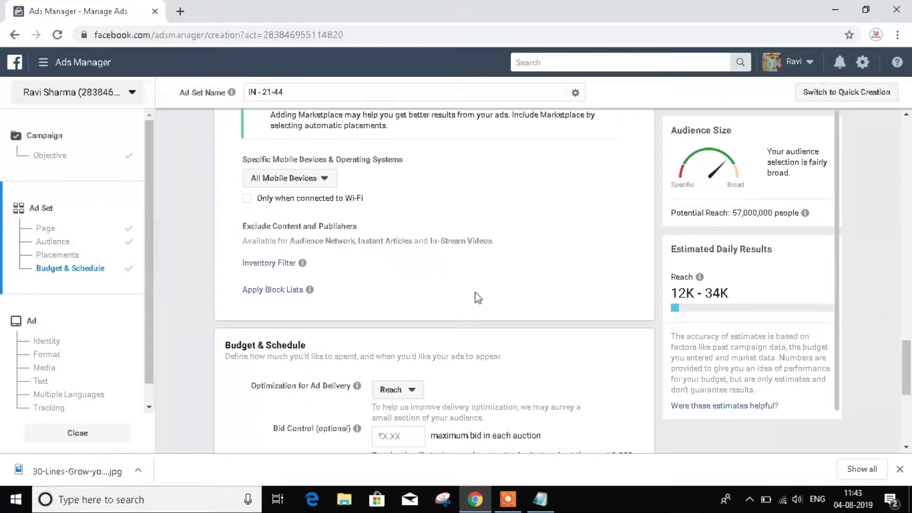
# Check the available optimization choices for ad delivery and keep Reach.
pyautogui.scroll(-1, 499, 297)
pyautogui.scroll(-2, 500, 297)
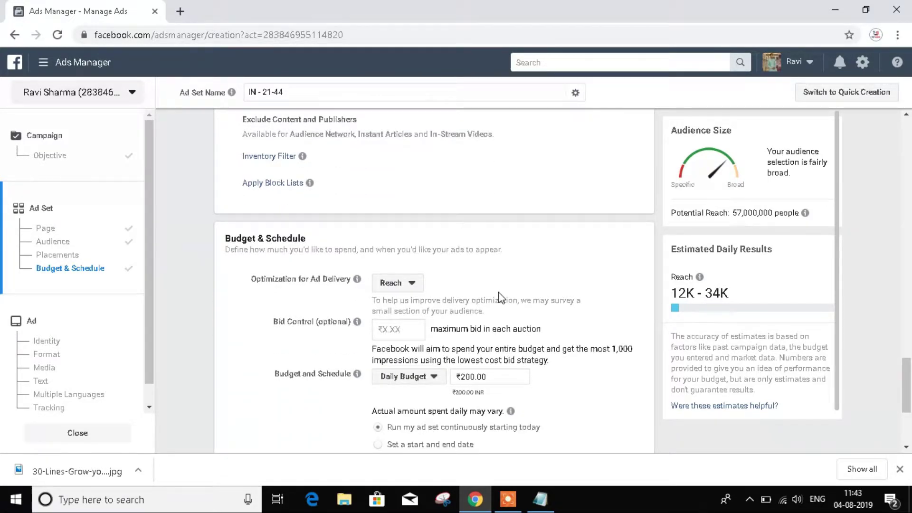
pyautogui.click(411, 283)
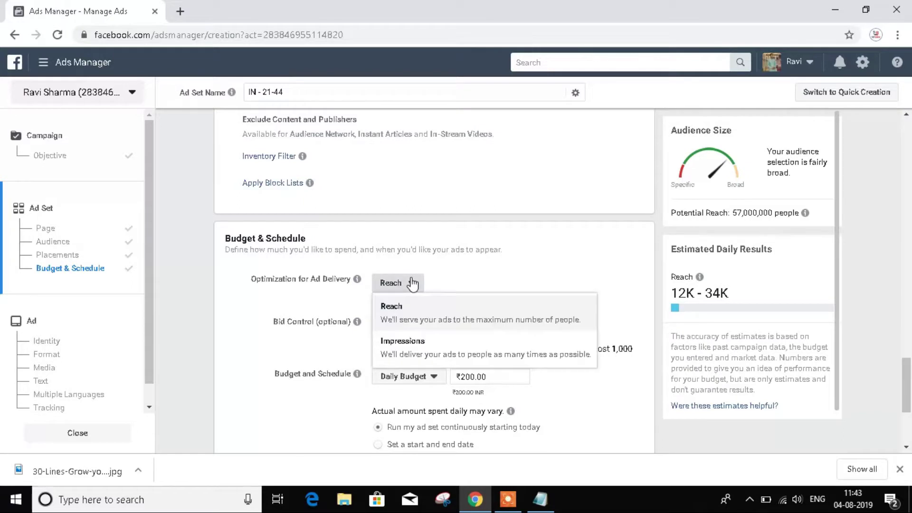
pyautogui.click(553, 283)
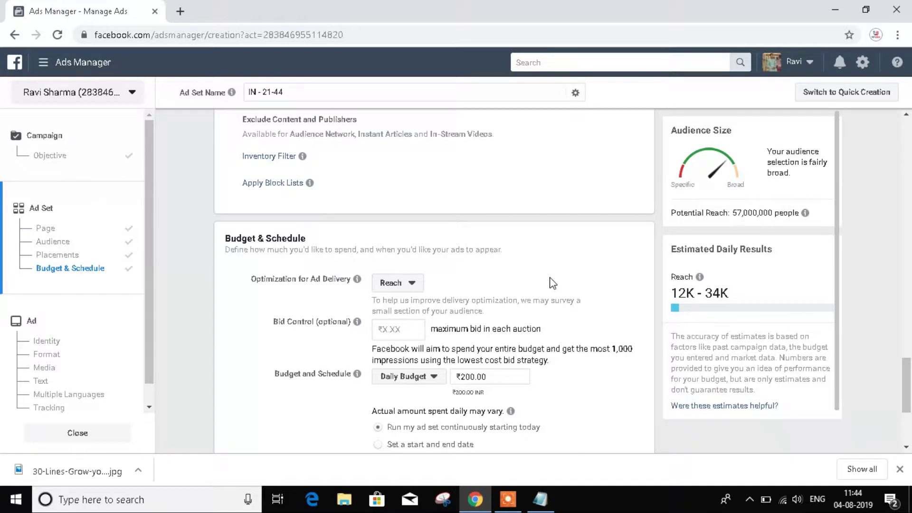
# Set the bid control to a maximum bid of ₹3.00 in each auction.
pyautogui.scroll(-1, 552, 283)
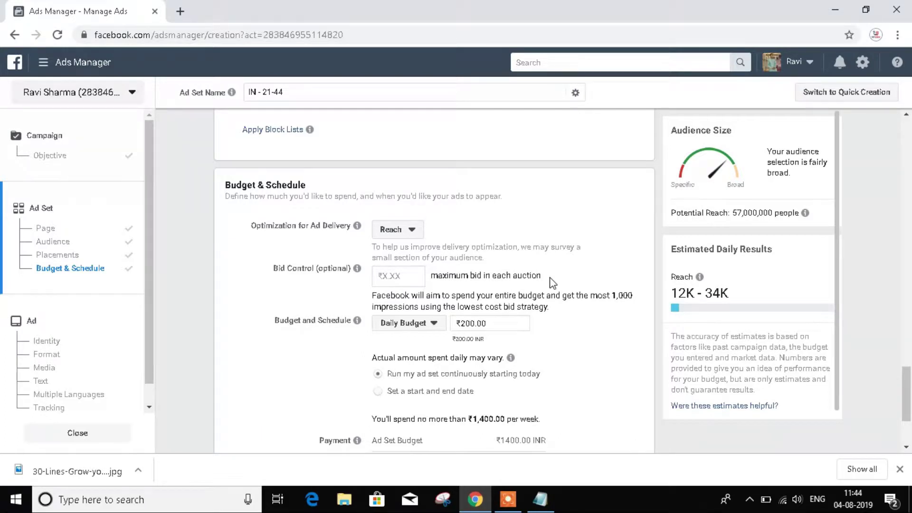
pyautogui.click(397, 279)
pyautogui.write('3')
pyautogui.click(640, 324)
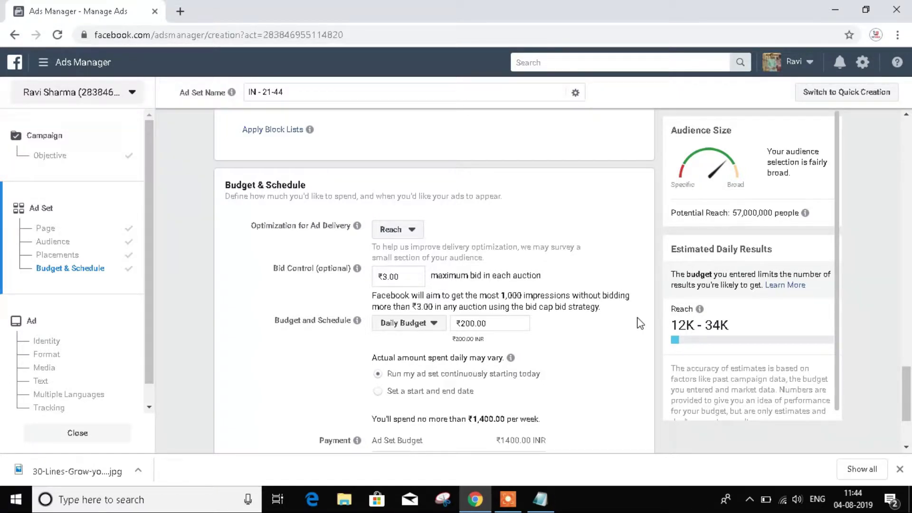
# Try a maximum bid of ₹2.00 in each auction and restore it to ₹3.00.
pyautogui.click(388, 277)
pyautogui.press('BackSpace')
pyautogui.write('2')
pyautogui.click(639, 316)
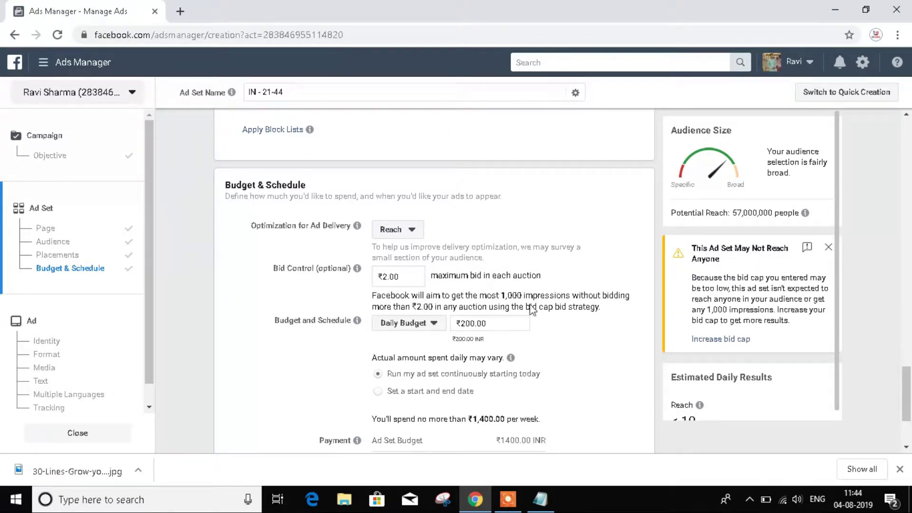
pyautogui.click(389, 276)
pyautogui.press('BackSpace')
pyautogui.write('3')
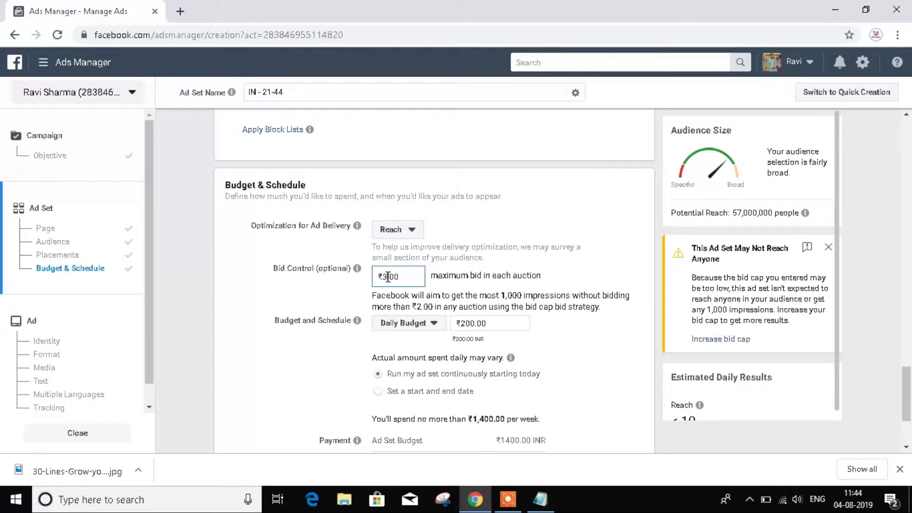
pyautogui.click(648, 294)
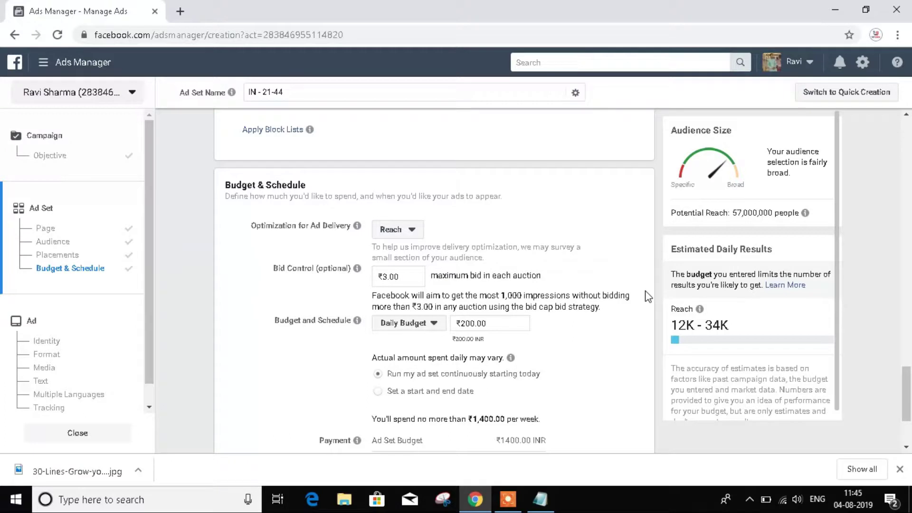
# Set the ad set's daily budget to ₹100.00.
pyautogui.scroll(-1, 648, 297)
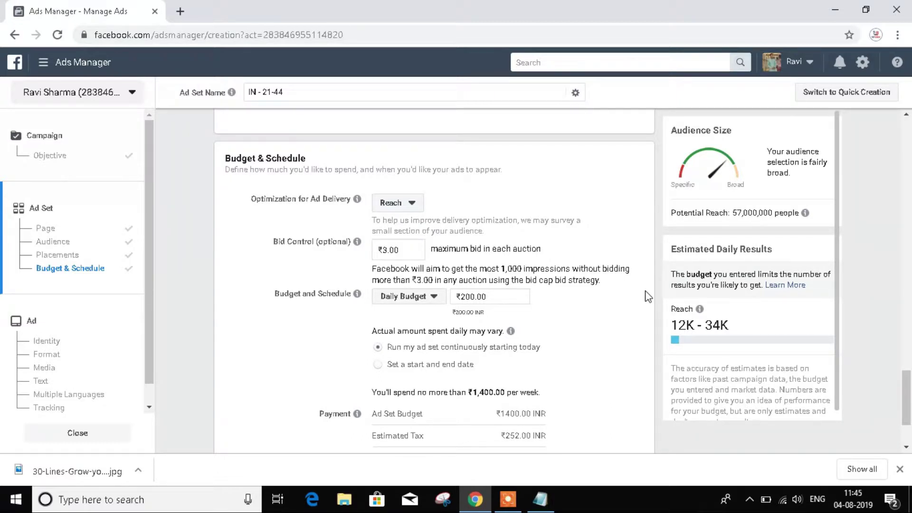
pyautogui.scroll(-1, 649, 296)
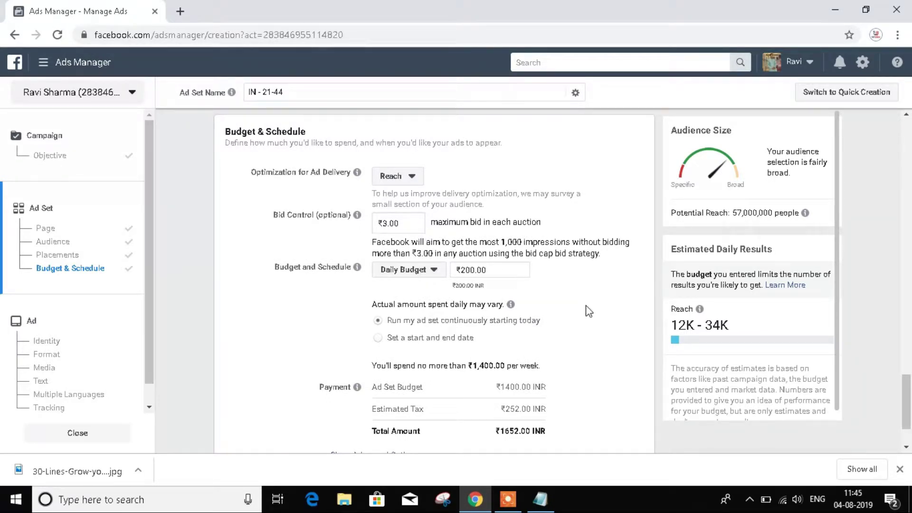
pyautogui.click(464, 269)
pyautogui.press('BackSpace')
pyautogui.write('1')
pyautogui.click(581, 288)
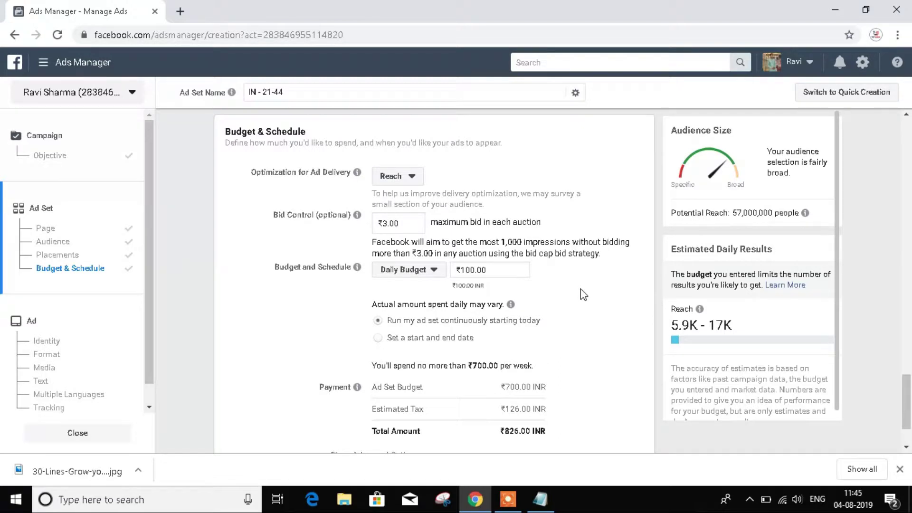
# Keep the ad set running continuously from today and continue to the ad setup.
pyautogui.scroll(-1, 581, 289)
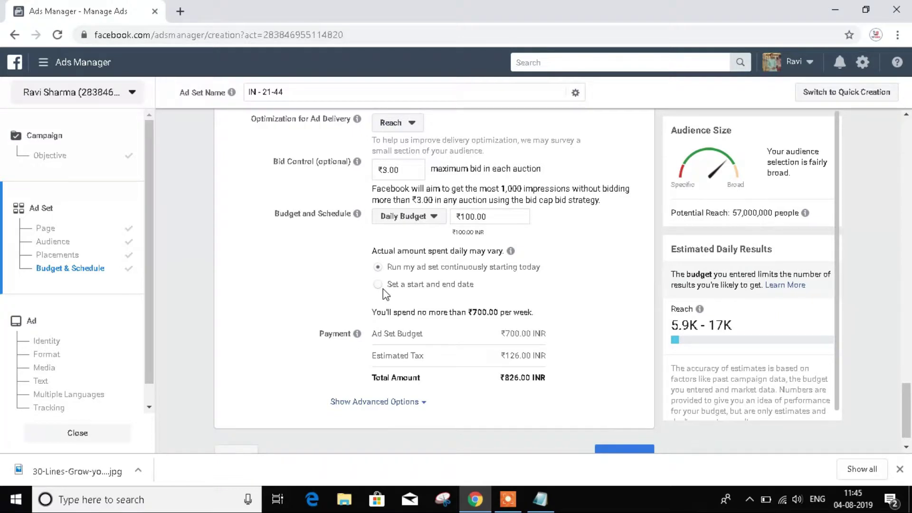
pyautogui.scroll(-1, 652, 332)
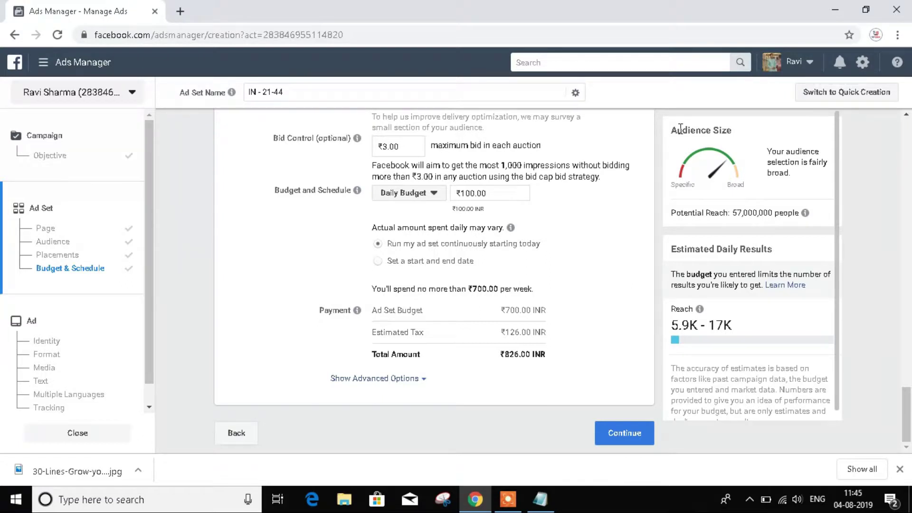
pyautogui.click(619, 440)
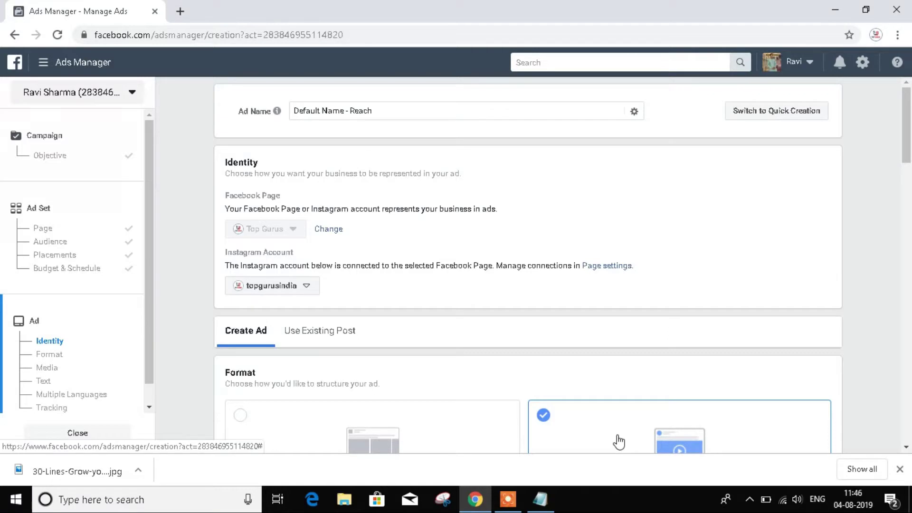
# Rename the ad as "Top Gurus - Reach 1".
pyautogui.click(386, 111)
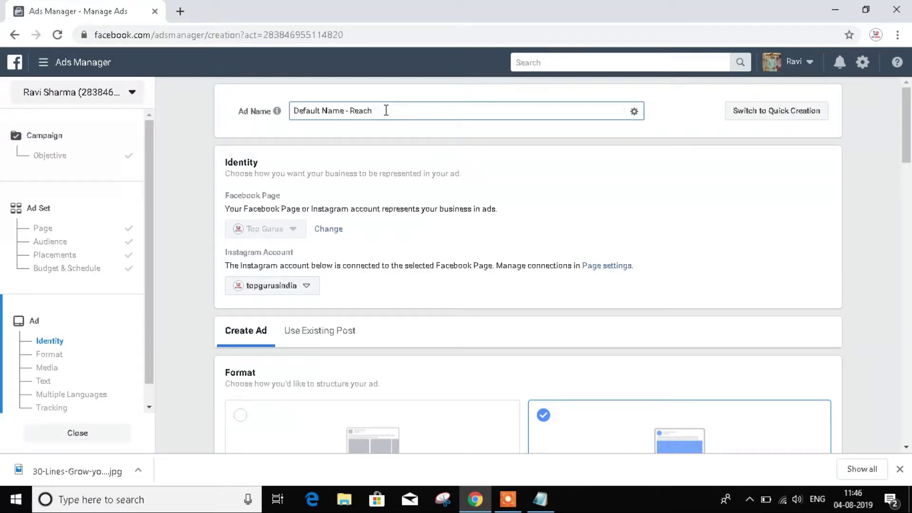
pyautogui.hotkey('ctrl', 'Left')
pyautogui.hotkey('ctrl', 'Left')
pyautogui.hotkey('ctrl', 'shift', 'Left')
pyautogui.hotkey('ctrl', 'shift', 'Left')
pyautogui.press('BackSpace')
pyautogui.write('Top Gu')
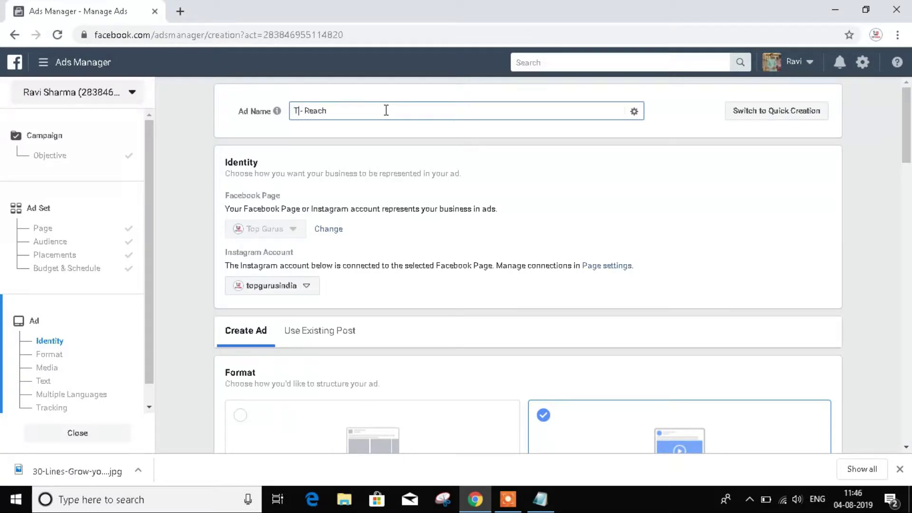
pyautogui.write('rus')
pyautogui.click(386, 110)
pyautogui.write('1')
pyautogui.click(652, 189)
# Change the ad format to Carousel and look over its ad creative settings.
pyautogui.scroll(-1, 650, 187)
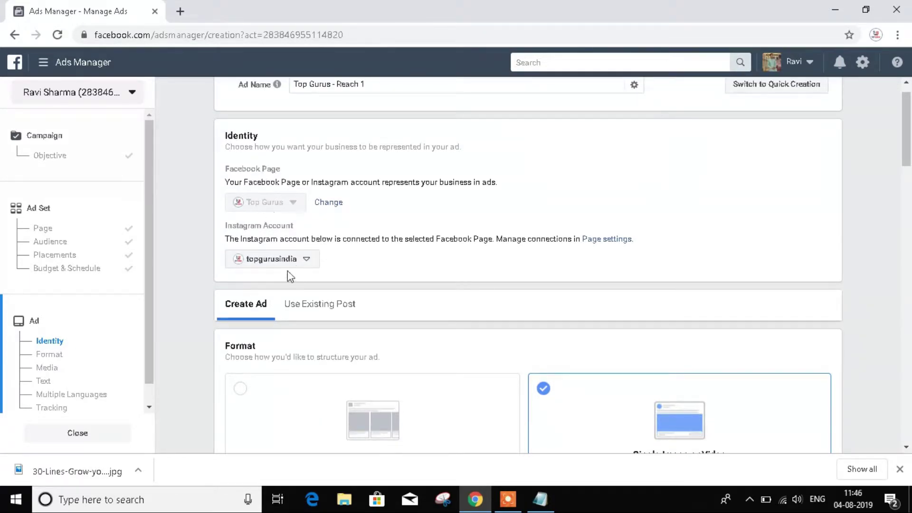
pyautogui.scroll(-4, 694, 270)
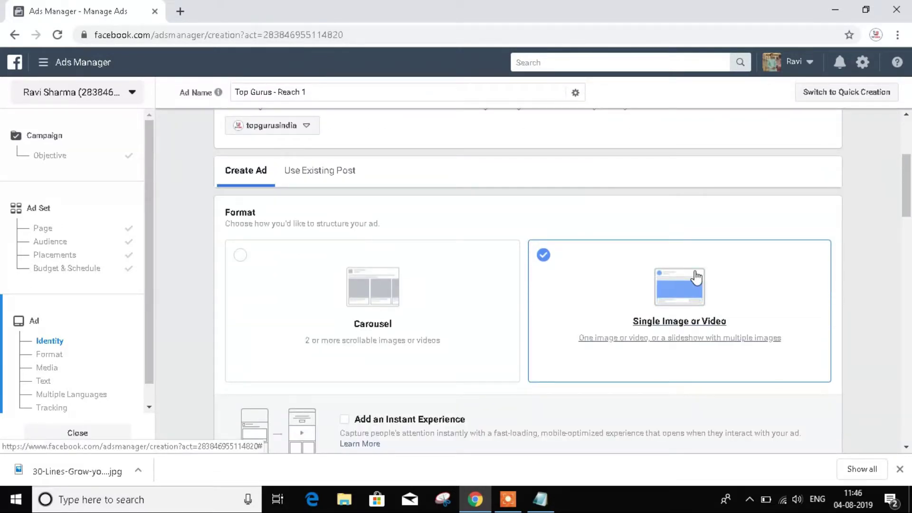
pyautogui.click(376, 298)
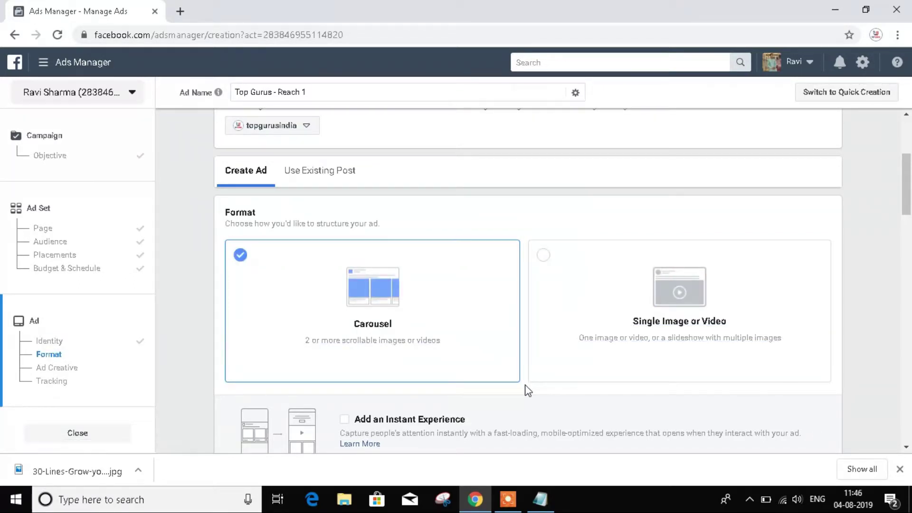
pyautogui.scroll(-6, 527, 390)
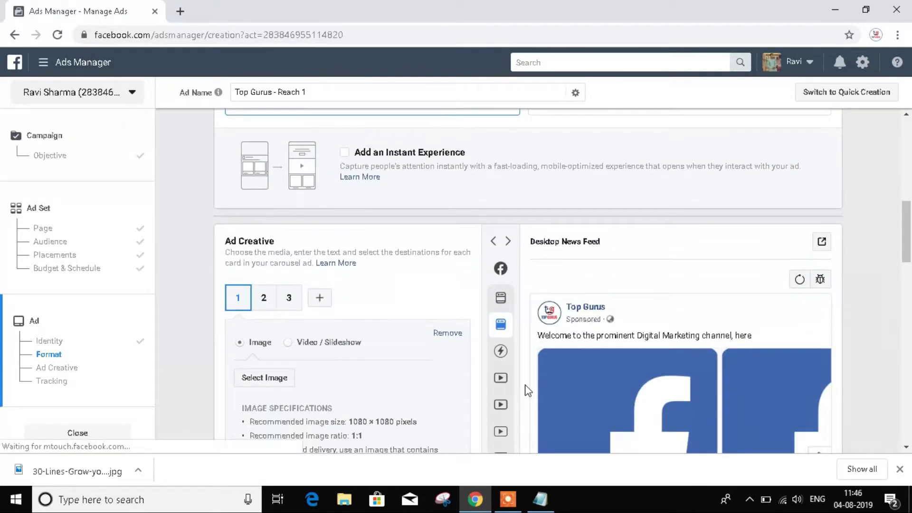
pyautogui.scroll(-2, 527, 390)
pyautogui.scroll(2, 527, 390)
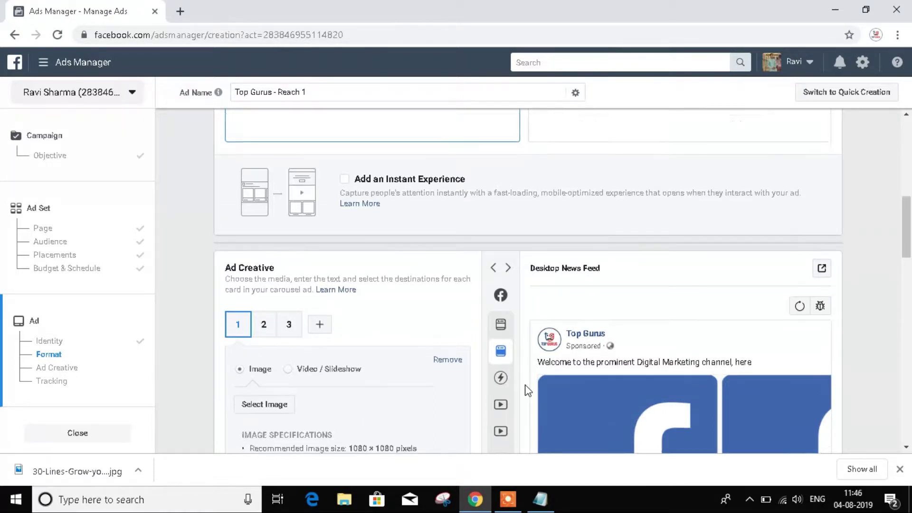
# Assign the account image original.jpg to the carousel's first card.
pyautogui.scroll(3, 526, 391)
pyautogui.scroll(-2, 526, 390)
pyautogui.scroll(-3, 528, 390)
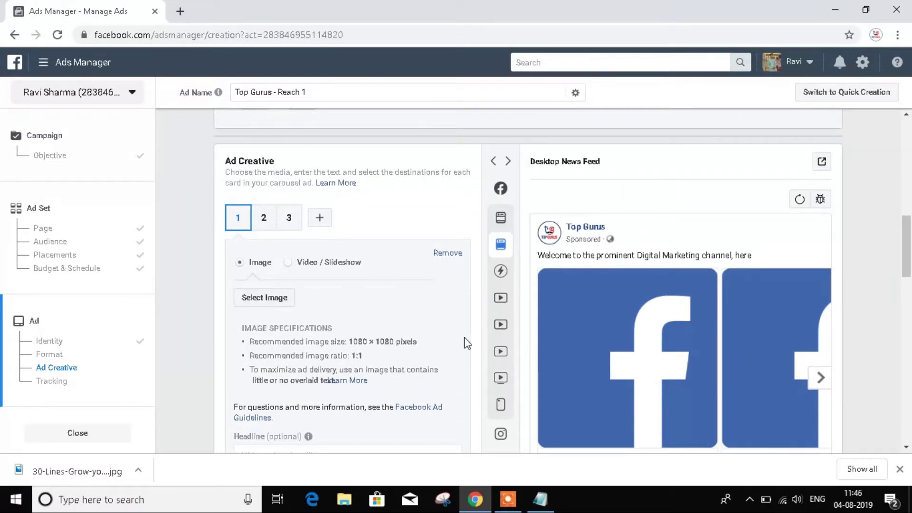
pyautogui.scroll(-2, 482, 343)
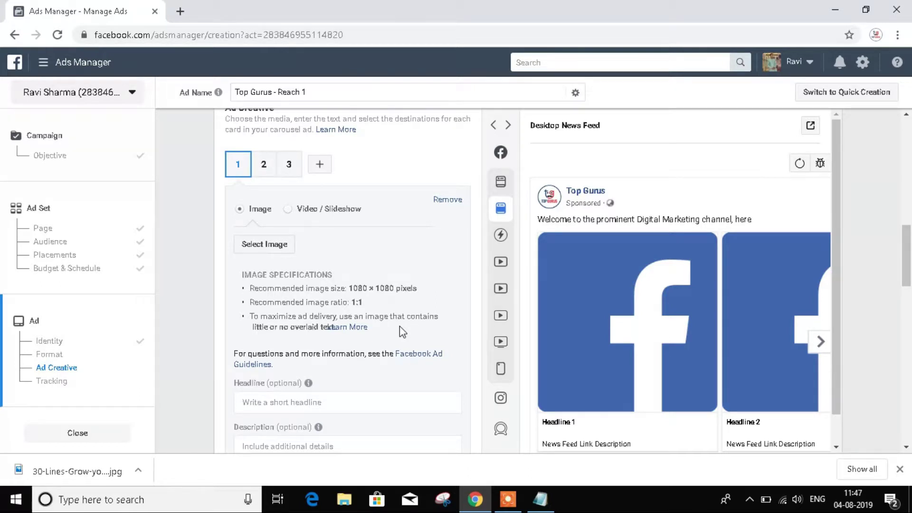
pyautogui.click(274, 250)
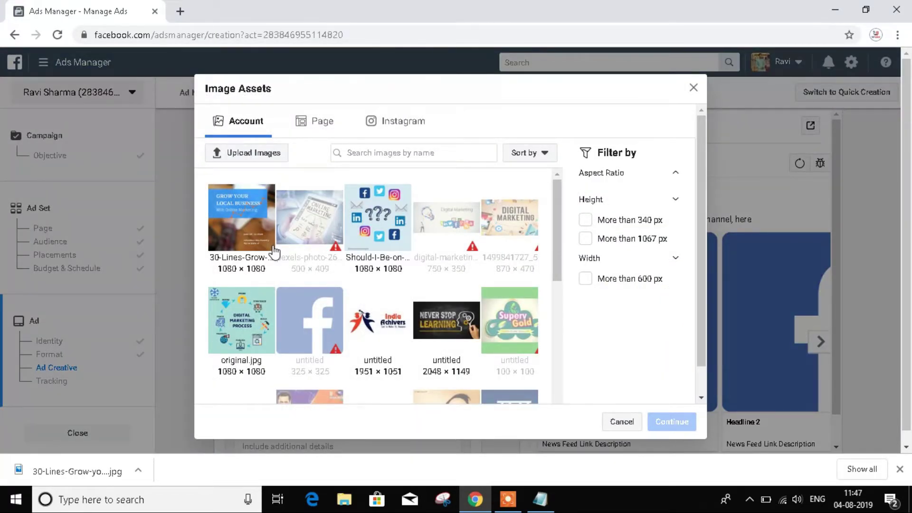
pyautogui.click(244, 304)
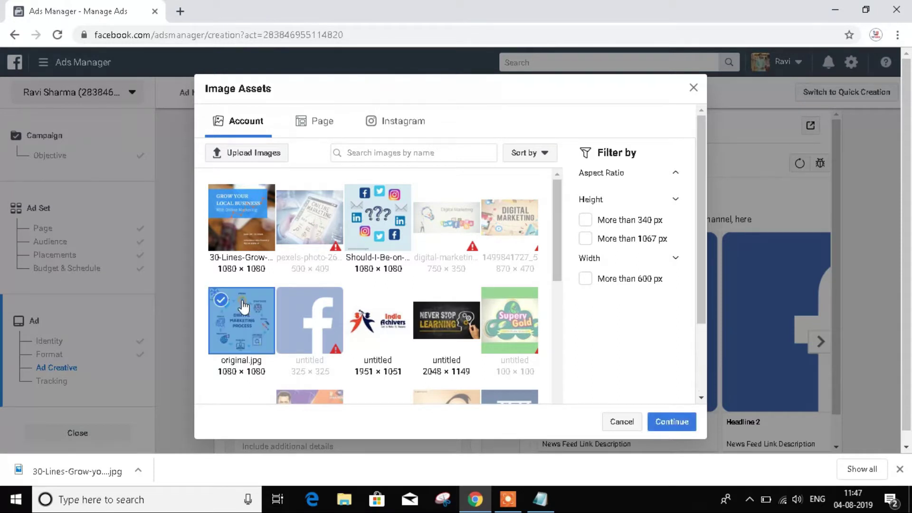
pyautogui.click(665, 423)
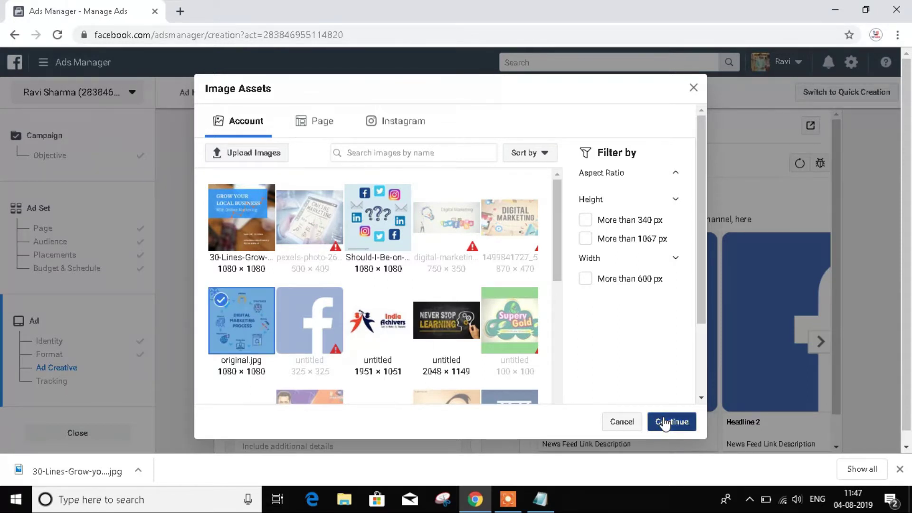
pyautogui.click(665, 422)
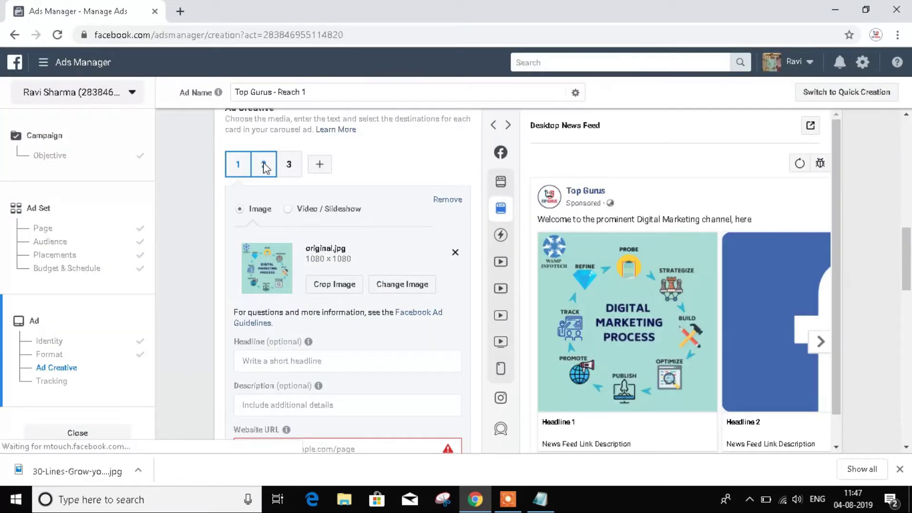
# Assign the 1080 × 1080 "Should-I-Be-on-Every-Digital-Ma..." account image to the carousel's second card.
pyautogui.click(264, 165)
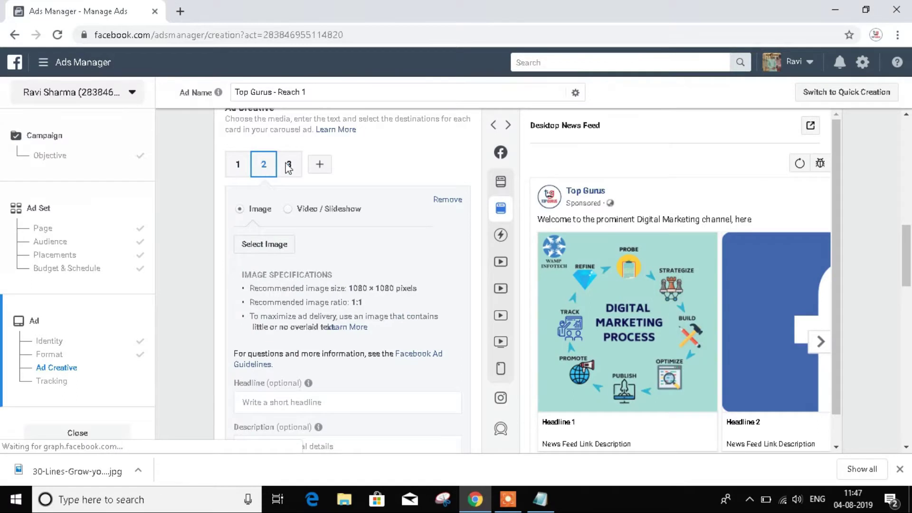
pyautogui.click(270, 245)
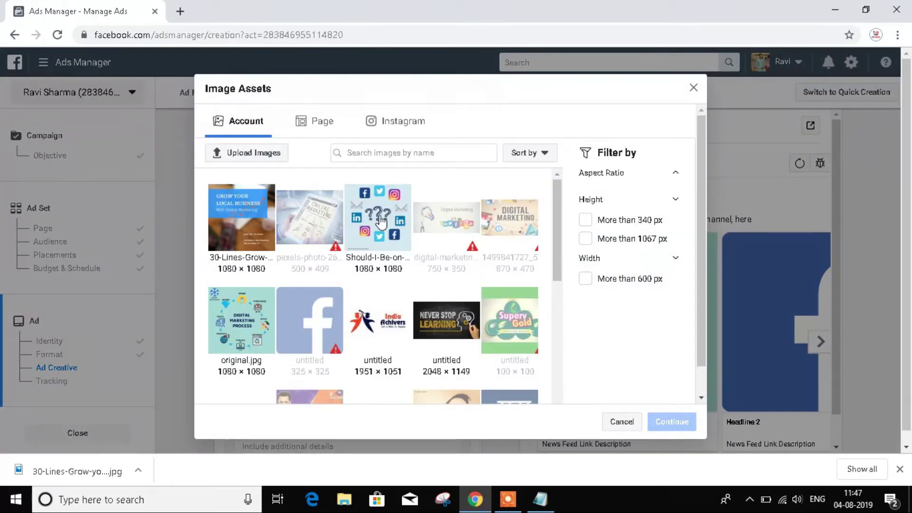
pyautogui.click(381, 222)
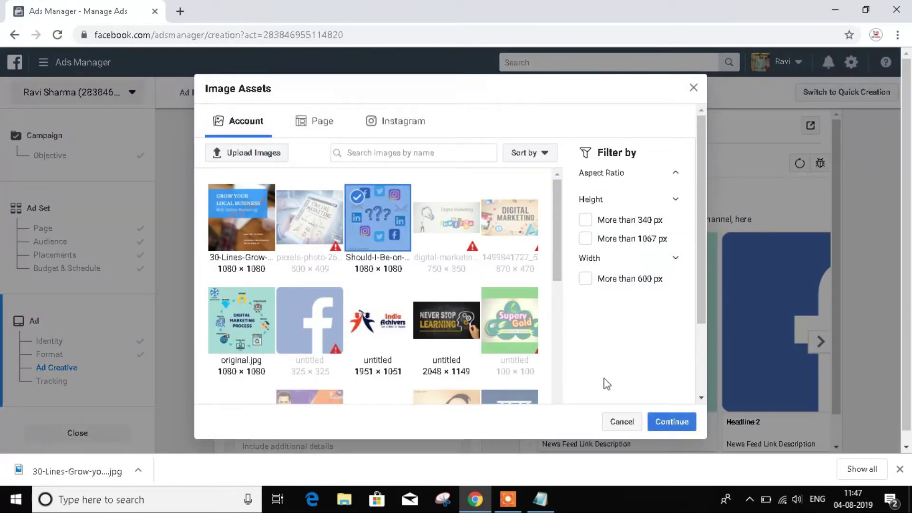
pyautogui.click(672, 422)
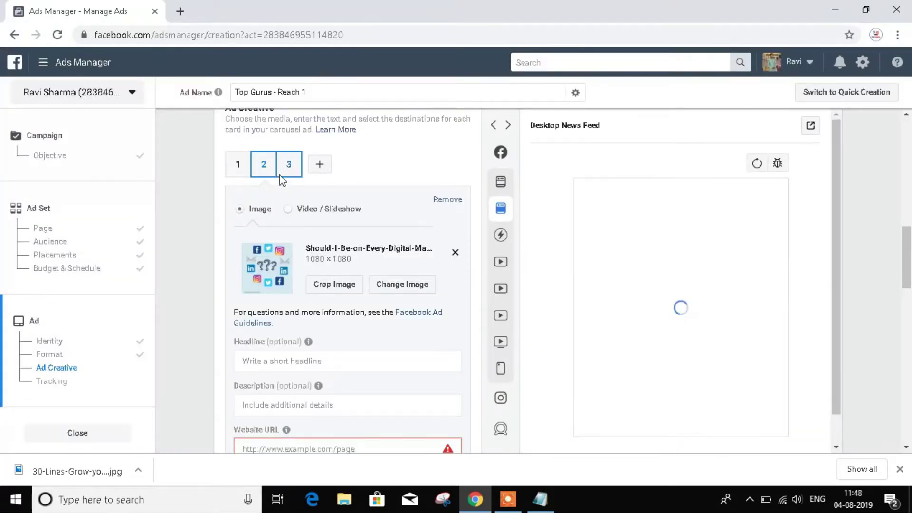
# Assign the 1080 × 1080 "30-Lines-Grow-your-local-busin..." account image to the carousel's third card.
pyautogui.click(293, 171)
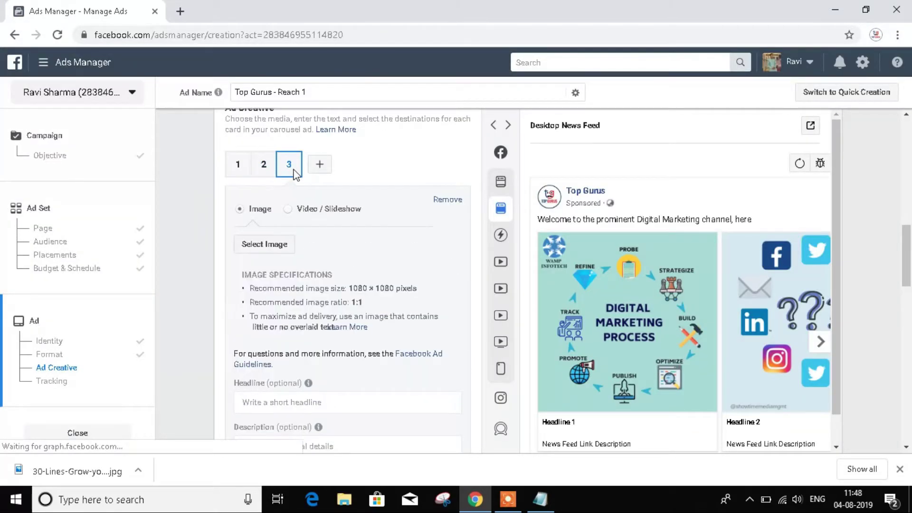
pyautogui.click(260, 245)
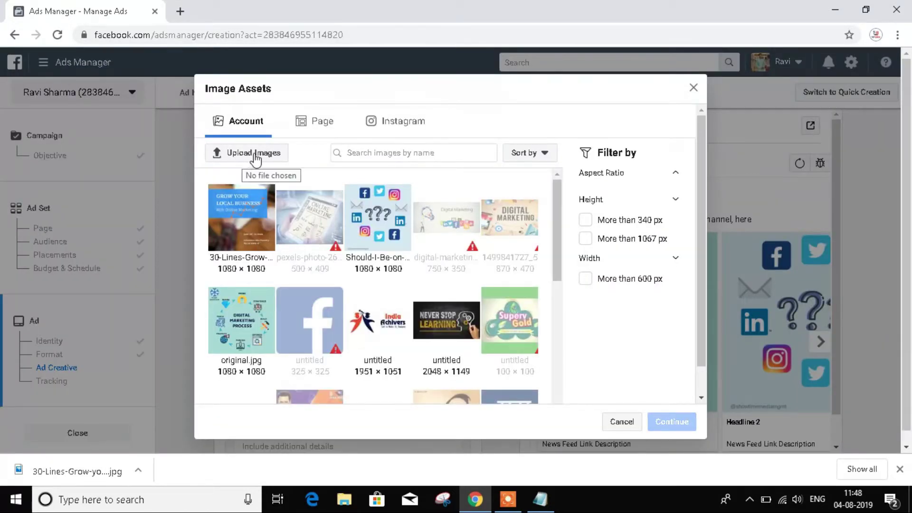
pyautogui.click(244, 230)
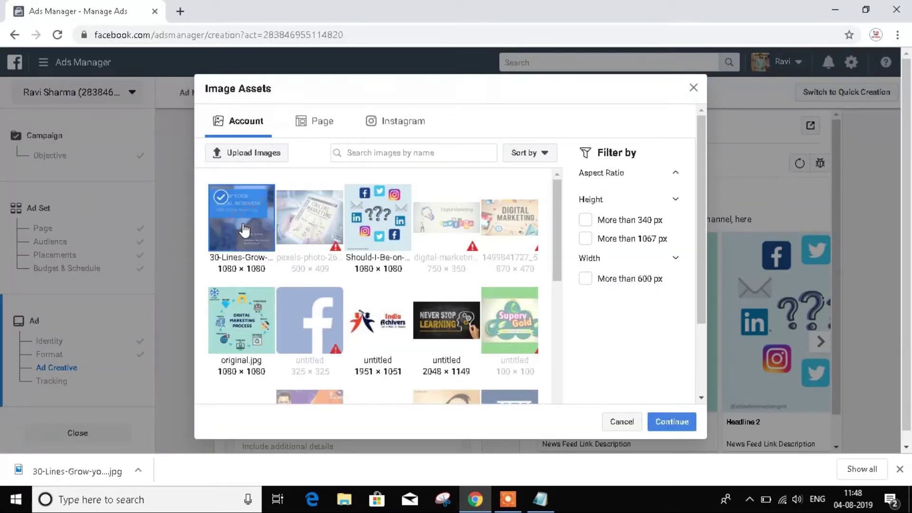
pyautogui.click(675, 428)
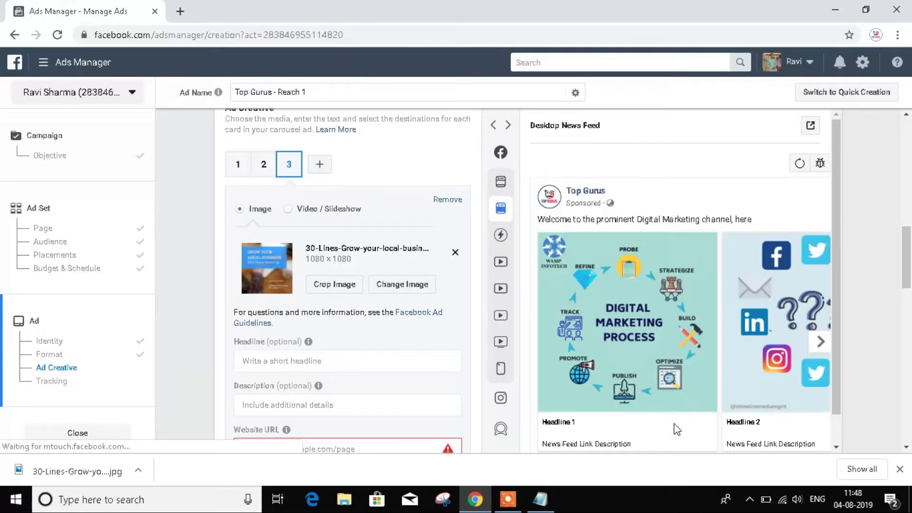
# Copy the H1 text "Learn Free Digital Marketing" from the digital marketing Notepad file into the first card's headline in Ads Manager.
pyautogui.click(238, 165)
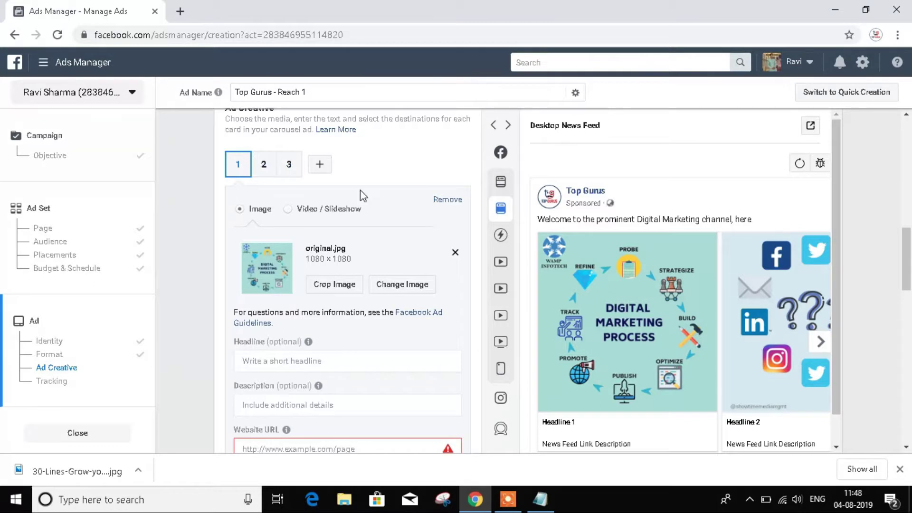
pyautogui.scroll(-3, 400, 192)
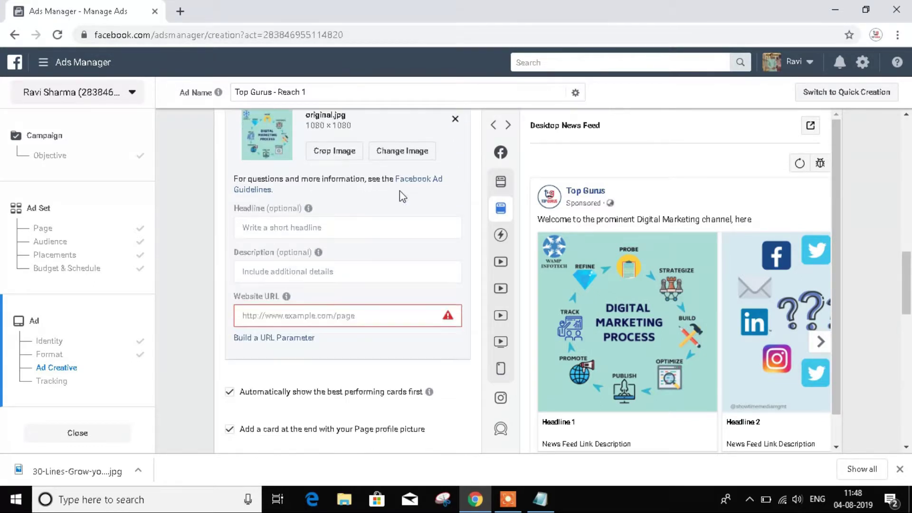
pyautogui.hotkey('alt', 'Tab')
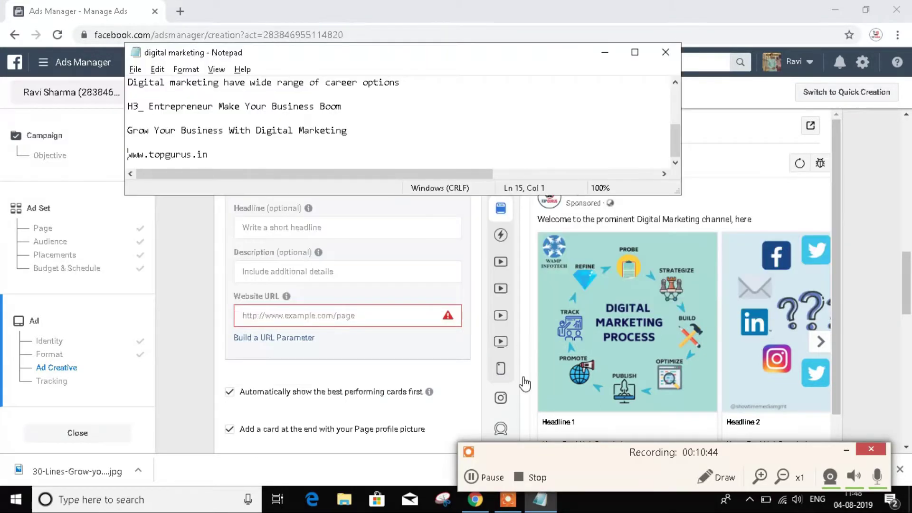
pyautogui.click(844, 450)
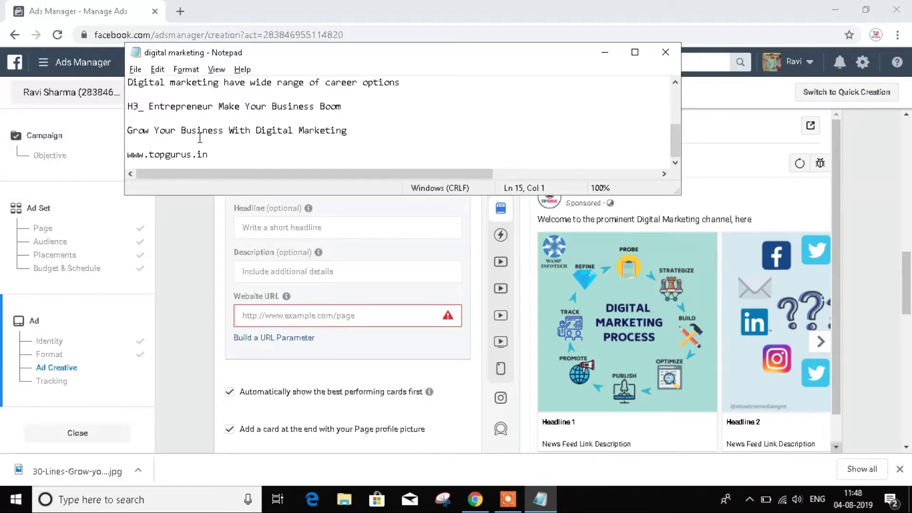
pyautogui.click(203, 118)
pyautogui.press('Up')
pyautogui.press('Up')
pyautogui.press('Up')
pyautogui.press('Up')
pyautogui.press('Up')
pyautogui.press('Up')
pyautogui.press('Up')
pyautogui.press('Up')
pyautogui.press('Up')
pyautogui.press('Up')
pyautogui.press('Up')
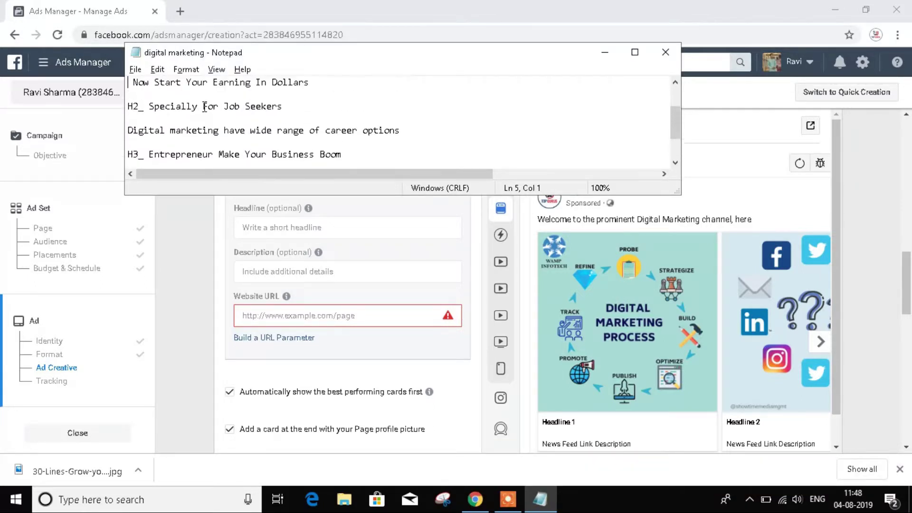
pyautogui.press('Down')
pyautogui.press('Down')
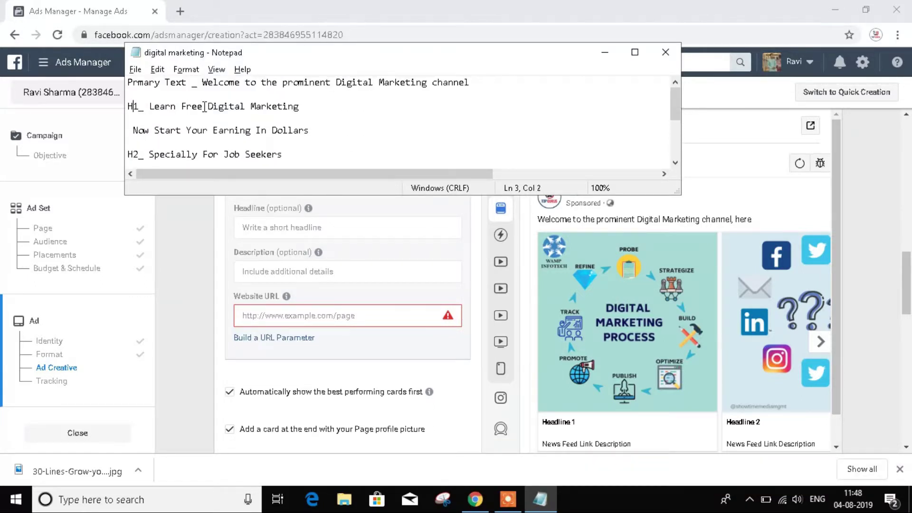
pyautogui.press('Right')
pyautogui.press('Right')
pyautogui.press('Right')
pyautogui.hotkey('shift', 'End')
pyautogui.hotkey('ctrl', 'c')
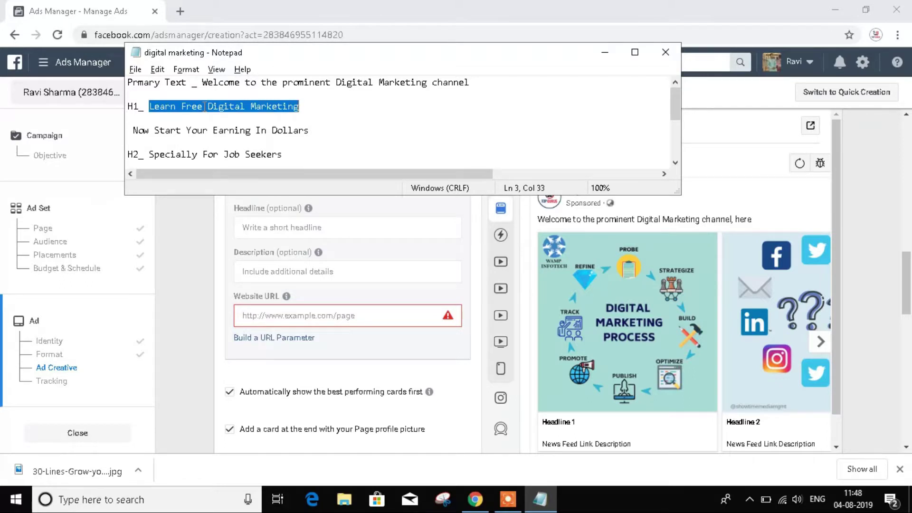
pyautogui.click(281, 228)
pyautogui.hotkey('ctrl', 'v')
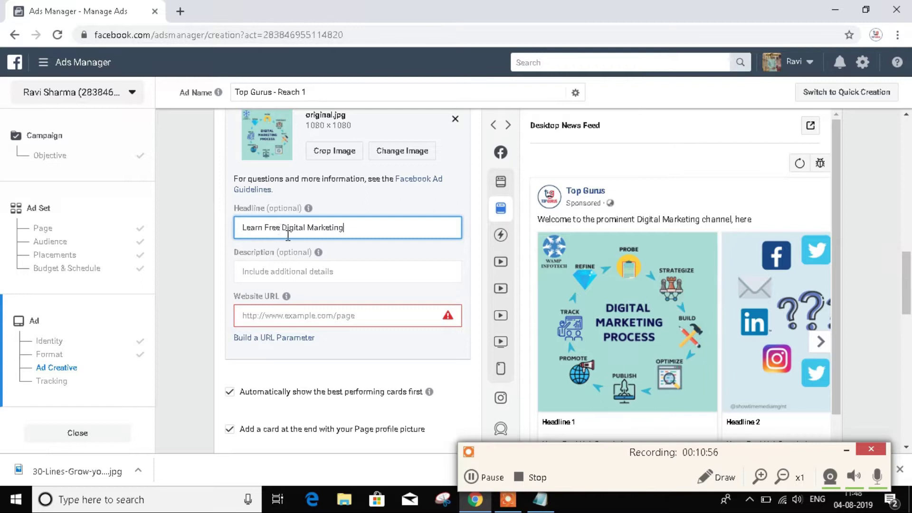
# Copy "Now Start Your Earning In Dollars" from the Notepad file into the first card's description, without a trailing line break.
pyautogui.click(294, 278)
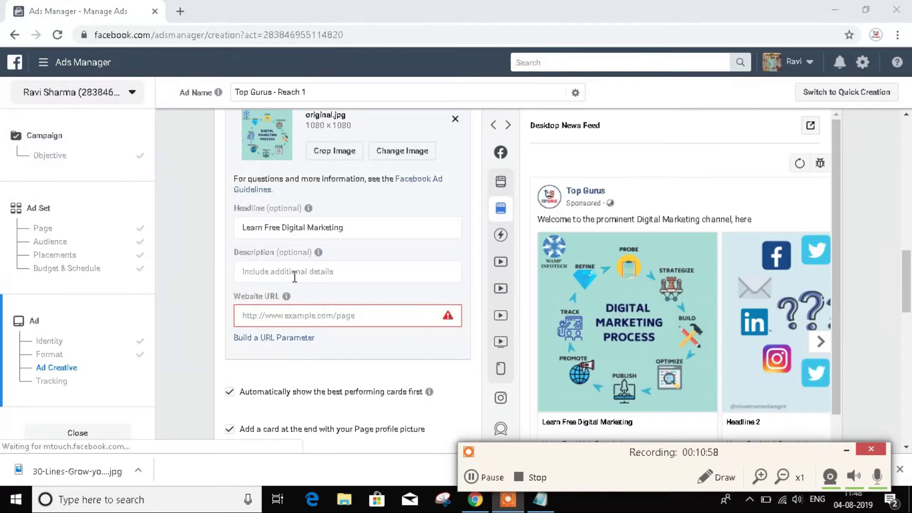
pyautogui.hotkey('alt', 'Tab')
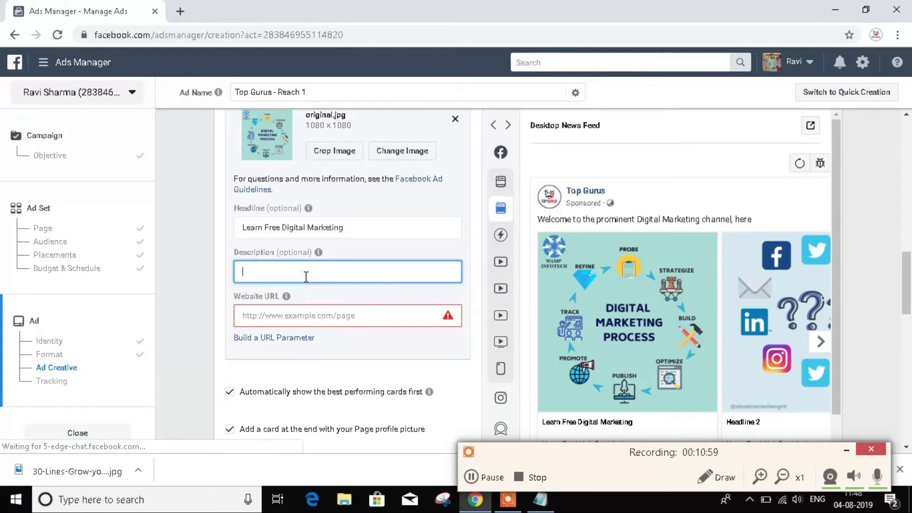
pyautogui.click(847, 450)
pyautogui.hotkey('alt', 'Tab')
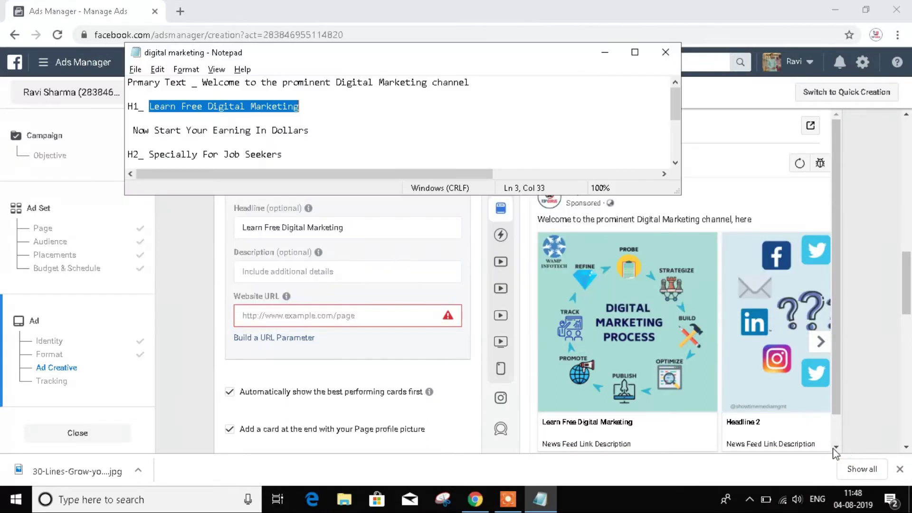
pyautogui.click(137, 130)
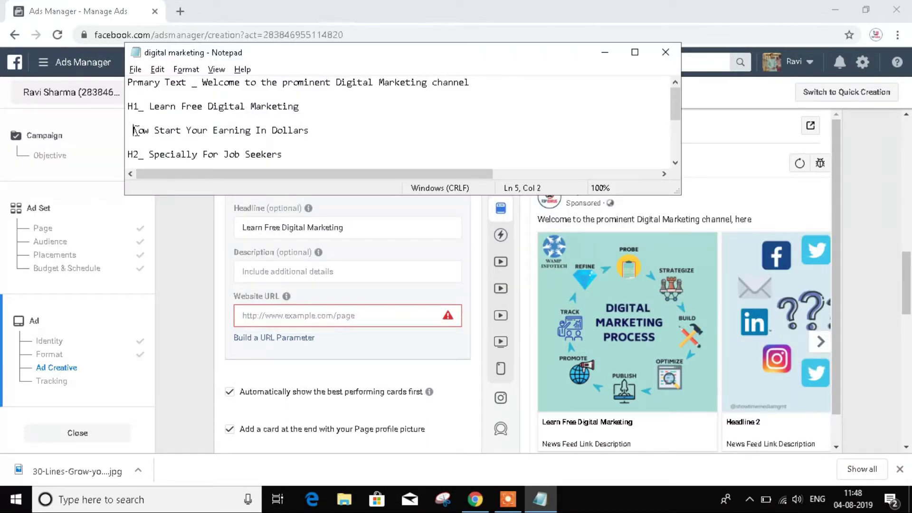
pyautogui.hotkey('shift', 'Down')
pyautogui.hotkey('ctrl', 'c')
pyautogui.hotkey('alt', 'Tab')
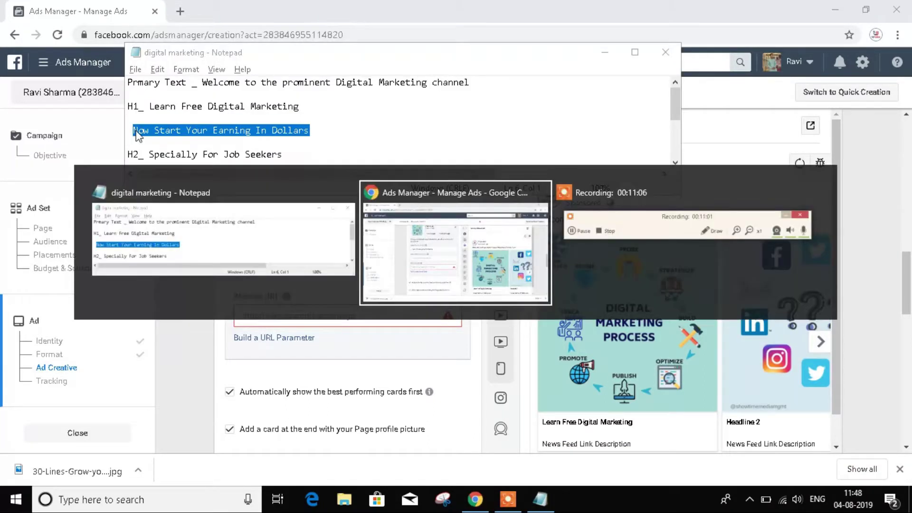
pyautogui.hotkey('ctrl', 'v')
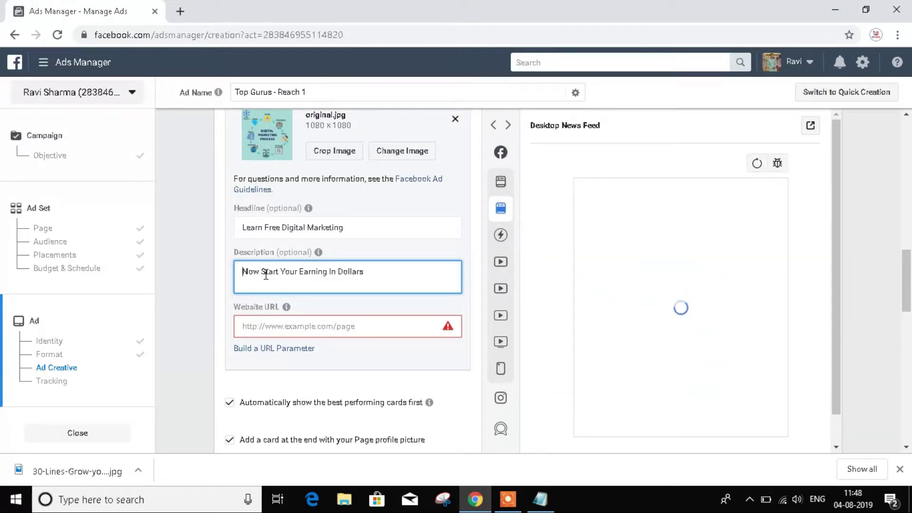
pyautogui.press('BackSpace')
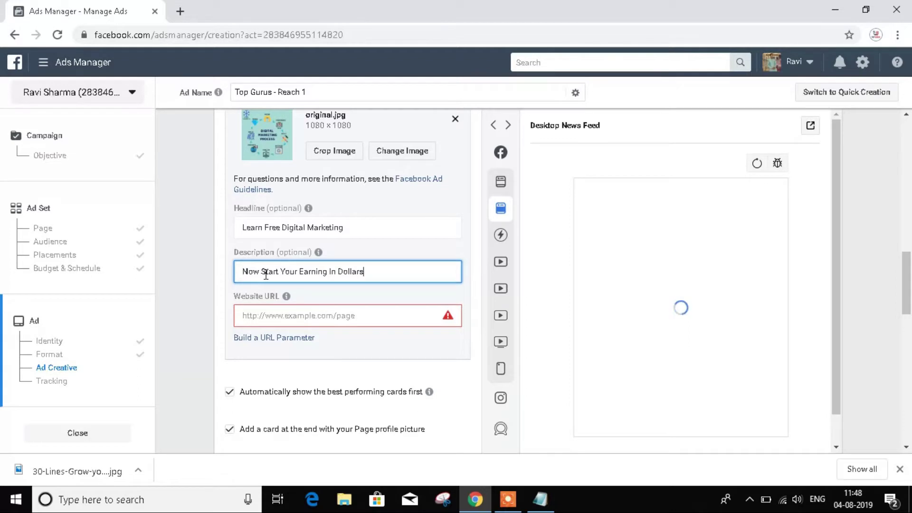
pyautogui.click(288, 313)
pyautogui.write('w')
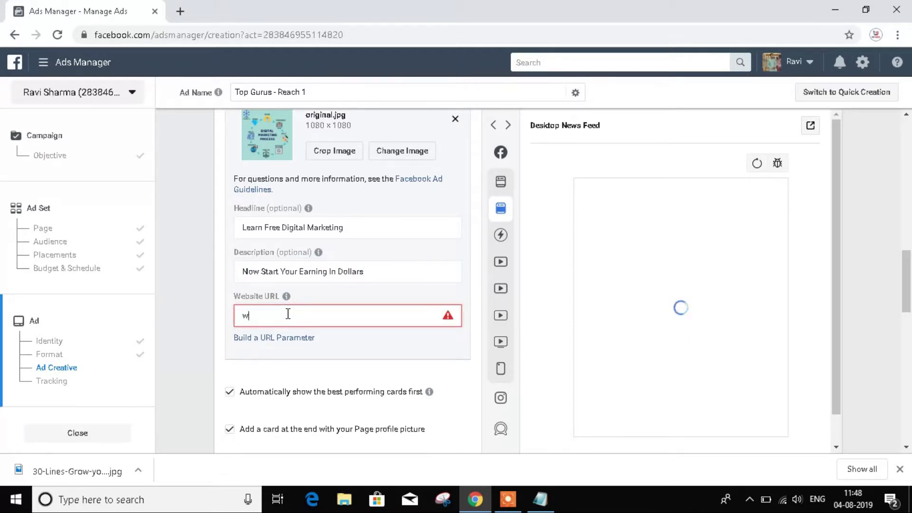
pyautogui.write('ww.topgurus.in')
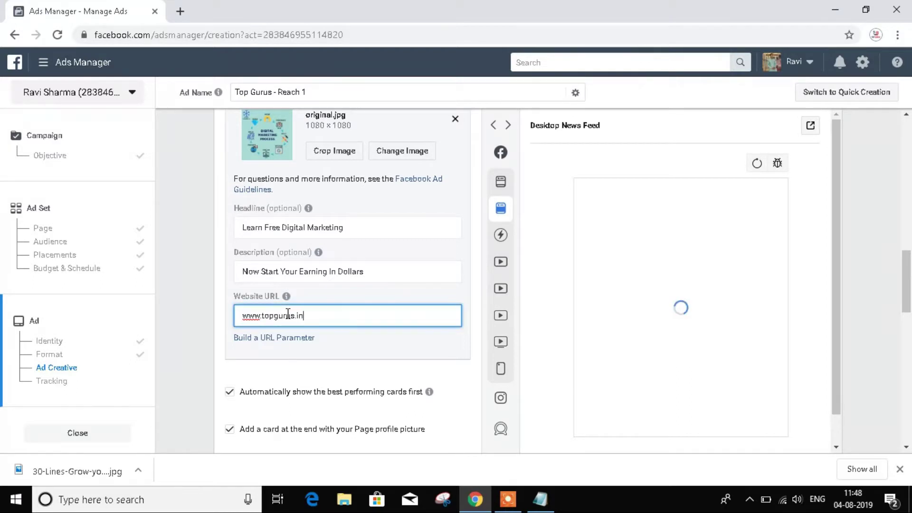
pyautogui.click(441, 356)
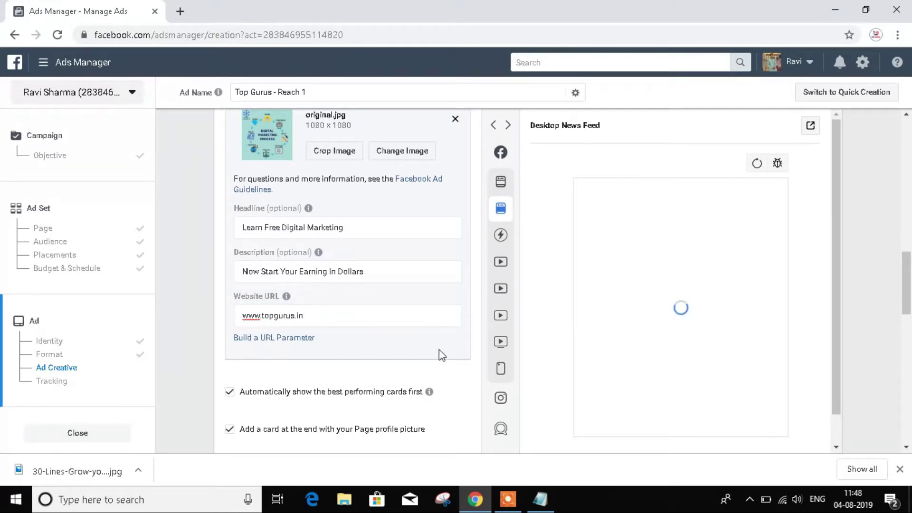
pyautogui.scroll(-2, 442, 356)
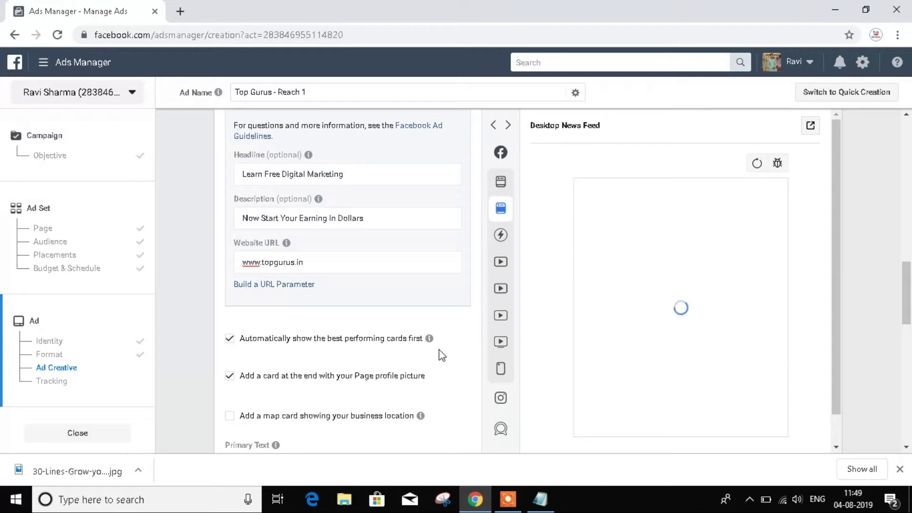
pyautogui.scroll(-1, 442, 355)
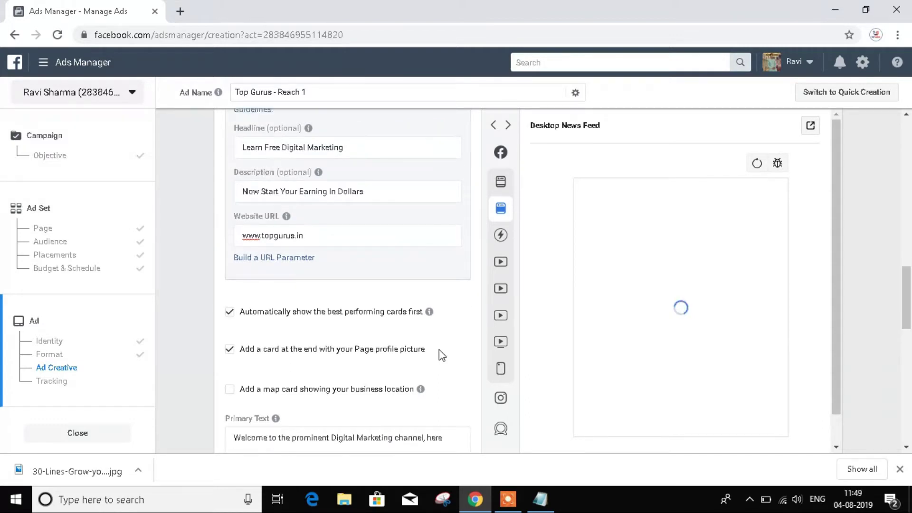
pyautogui.scroll(-3, 441, 355)
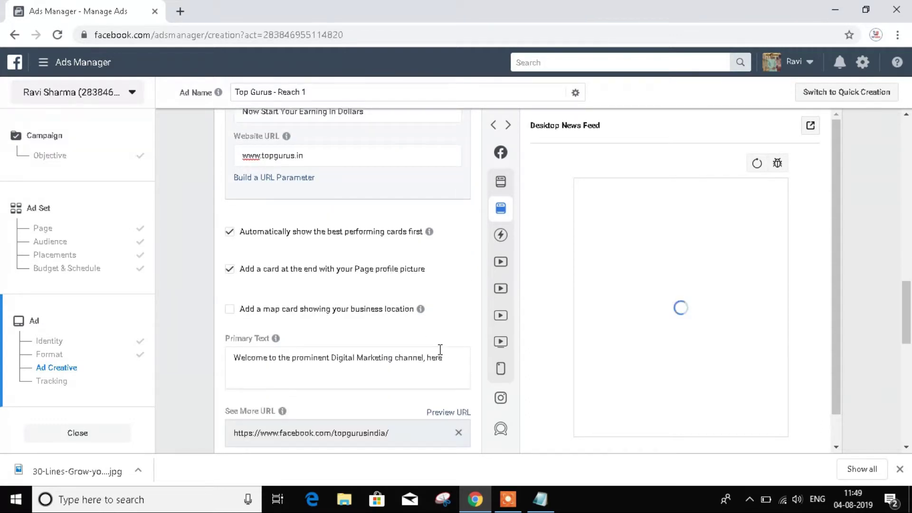
# Capitalize the last word of the primary text to read "Here" and look over the settings below it.
pyautogui.scroll(-1, 440, 349)
pyautogui.scroll(1, 440, 350)
pyautogui.click(435, 352)
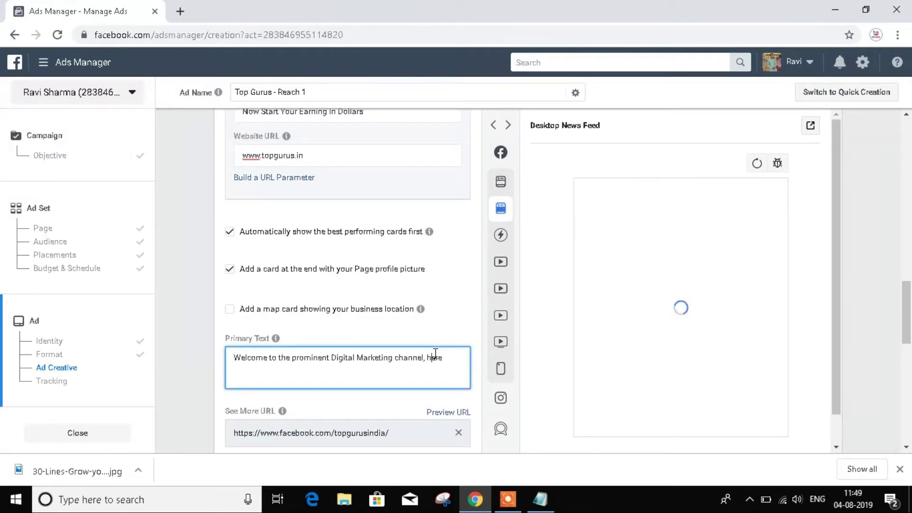
pyautogui.press('BackSpace')
pyautogui.write('H')
pyautogui.click(460, 338)
pyautogui.scroll(-2, 460, 337)
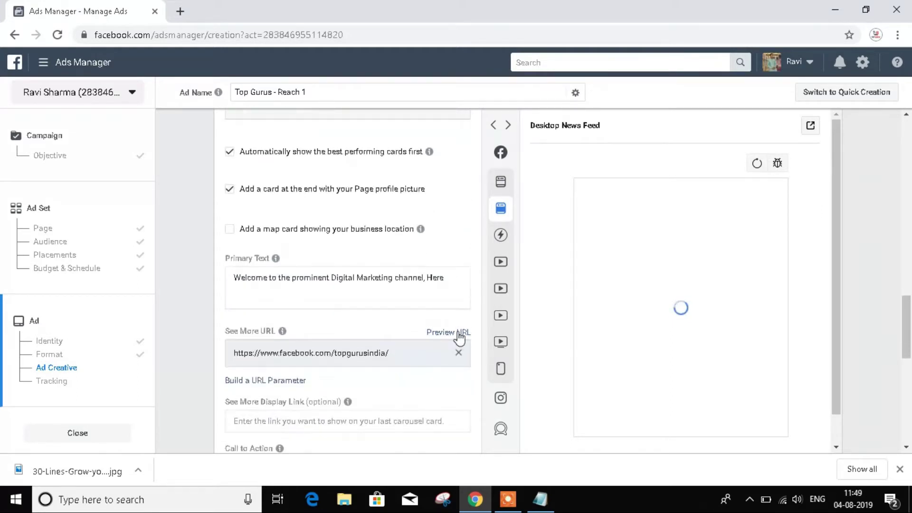
pyautogui.scroll(-1, 459, 337)
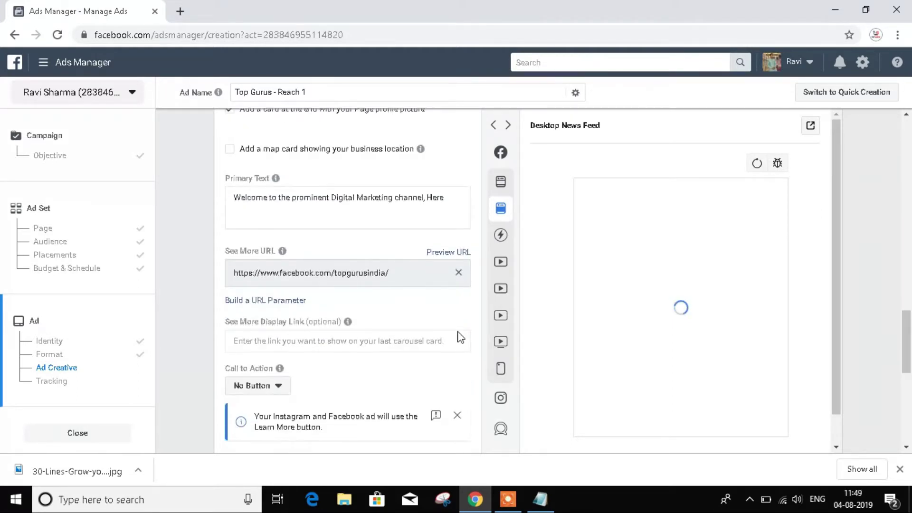
# Review the second and first carousel cards, examining their images, headlines, descriptions and website URLs.
pyautogui.scroll(8, 461, 338)
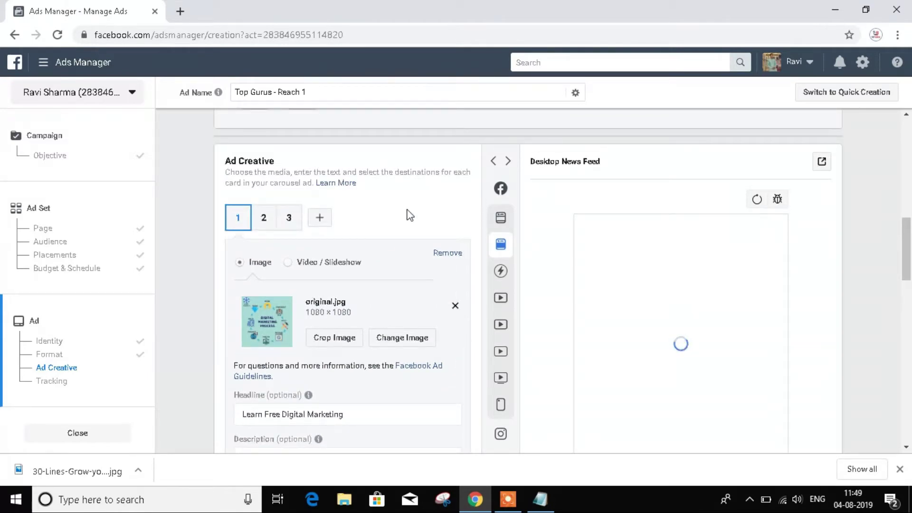
pyautogui.click(262, 219)
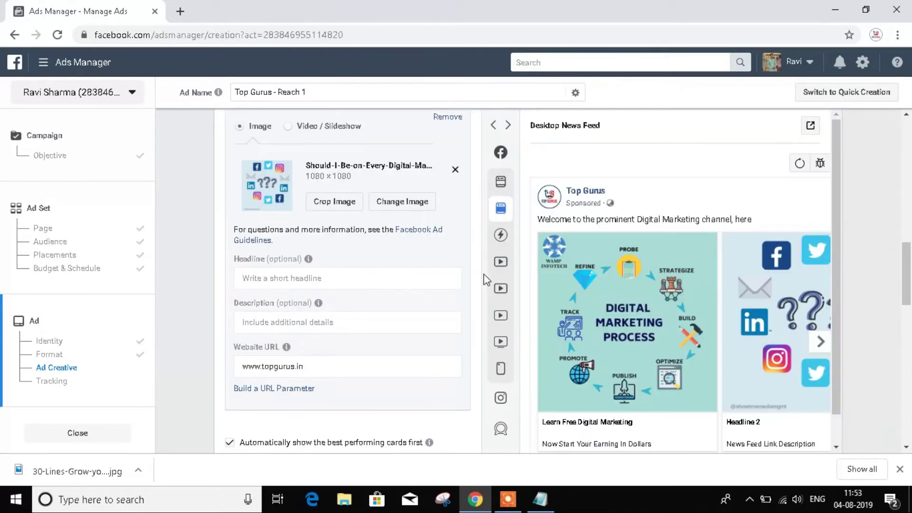
pyautogui.scroll(2, 484, 274)
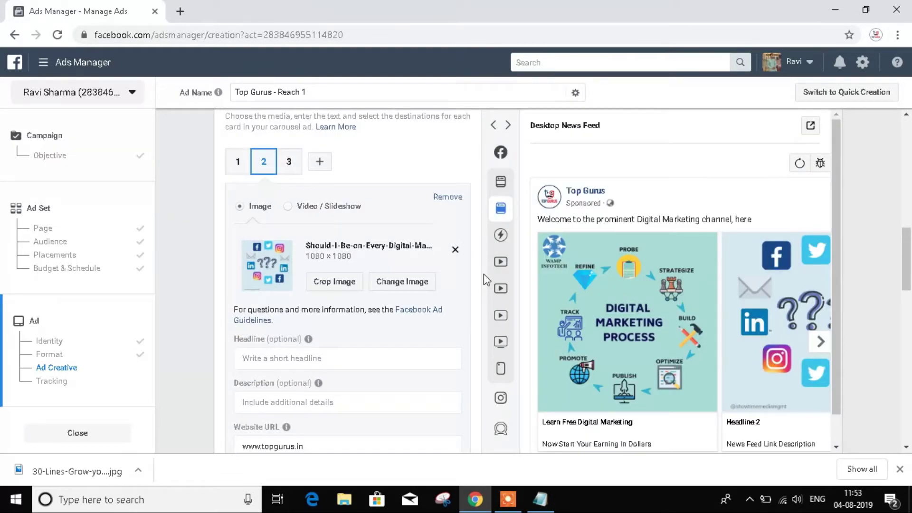
pyautogui.click(240, 167)
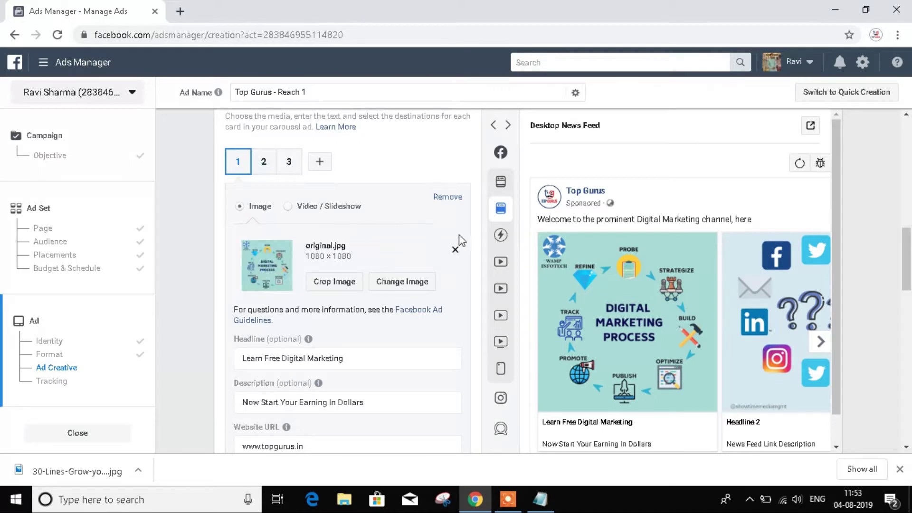
pyautogui.scroll(-3, 474, 253)
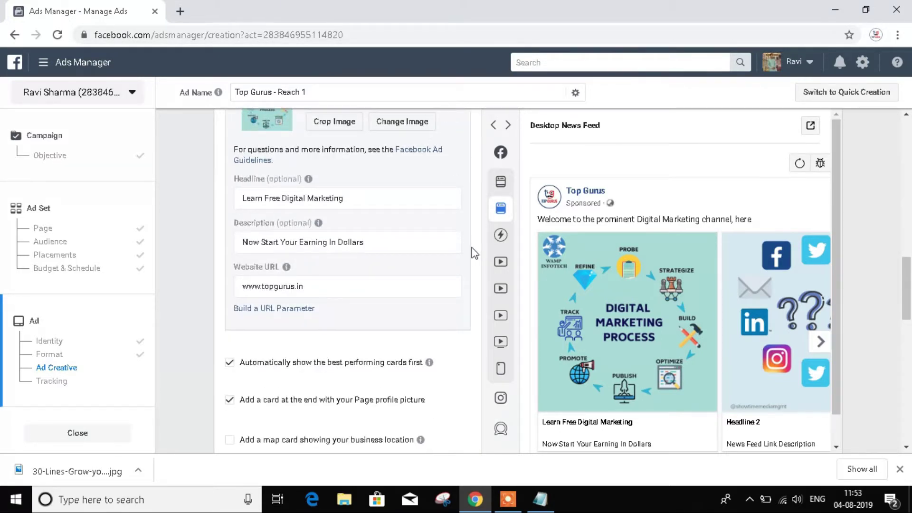
pyautogui.scroll(-1, 472, 249)
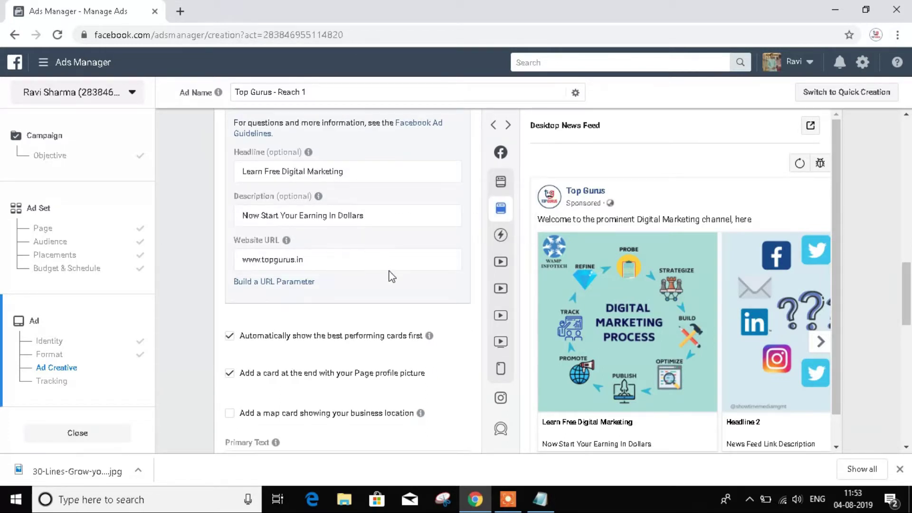
pyautogui.scroll(2, 391, 277)
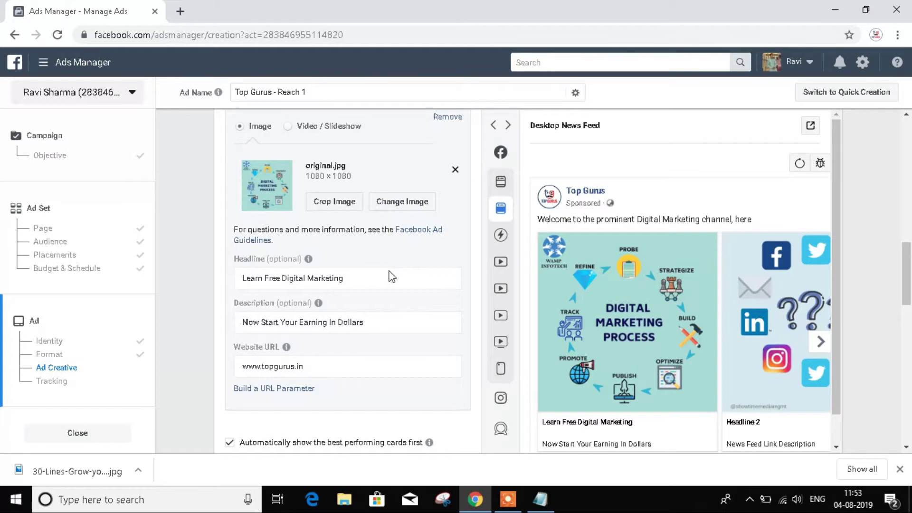
pyautogui.scroll(-1, 391, 277)
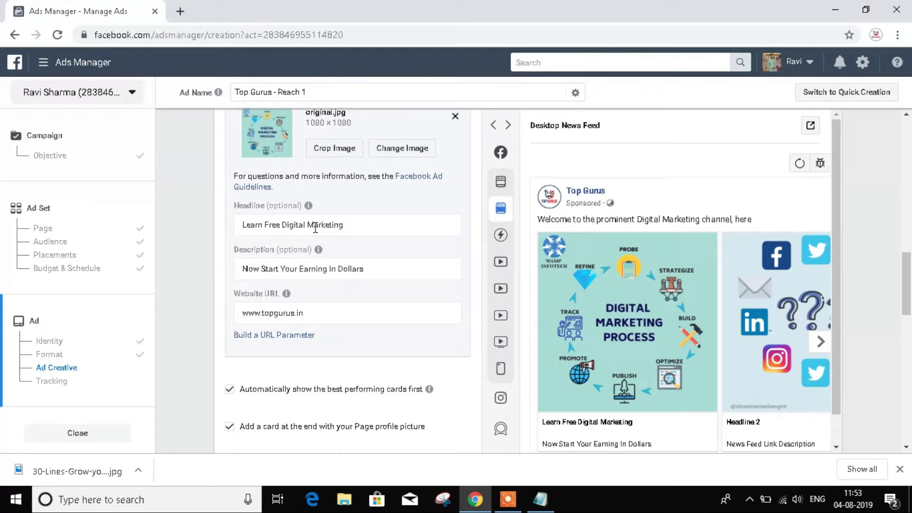
# Change the first card's headline to "Learn FREE Digital Marketing" and leave its description as it is.
pyautogui.click(282, 225)
pyautogui.press('BackSpace')
pyautogui.press('BackSpace')
pyautogui.press('BackSpace')
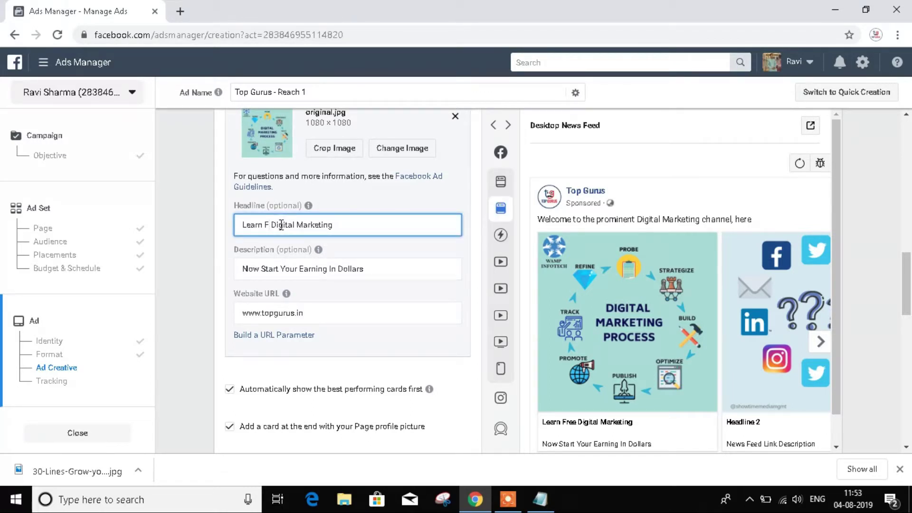
pyautogui.write('REE')
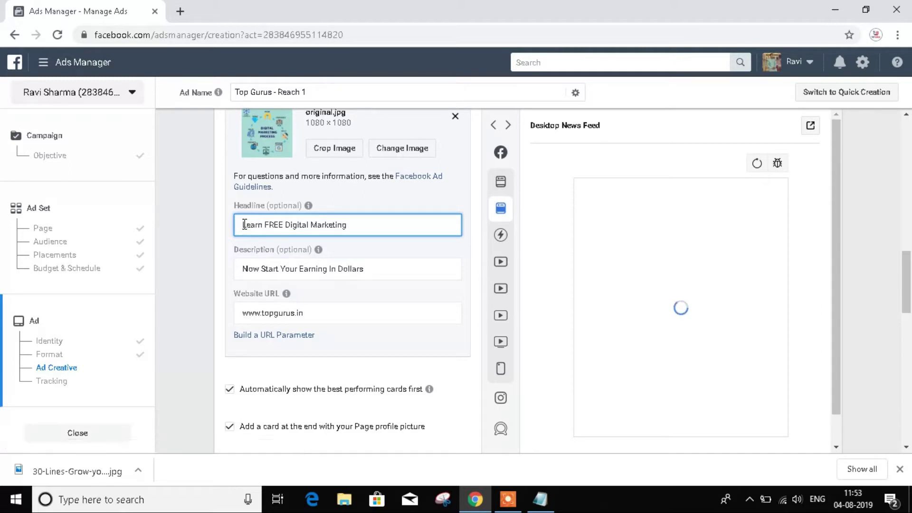
pyautogui.click(477, 245)
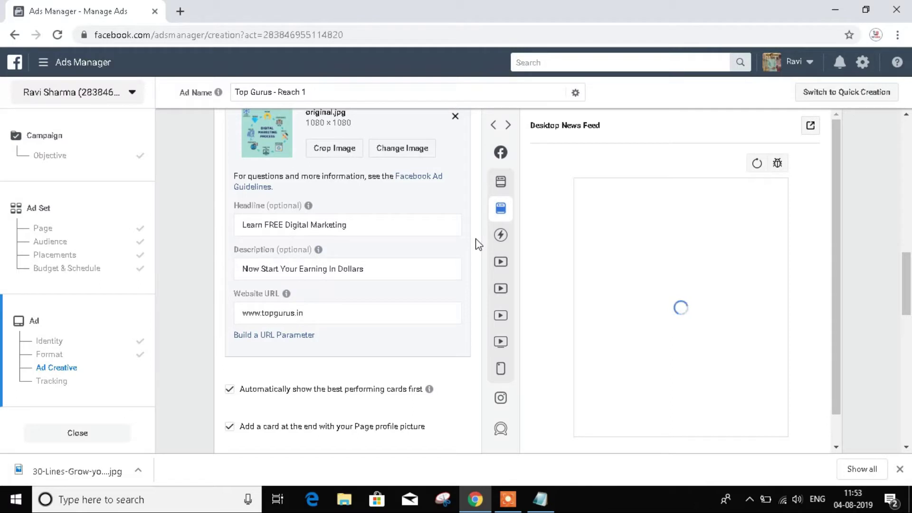
pyautogui.click(249, 267)
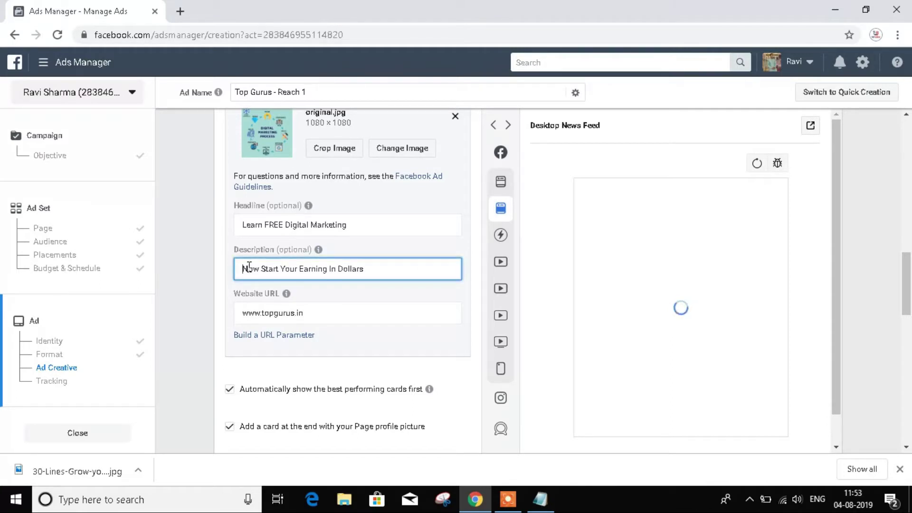
pyautogui.click(474, 257)
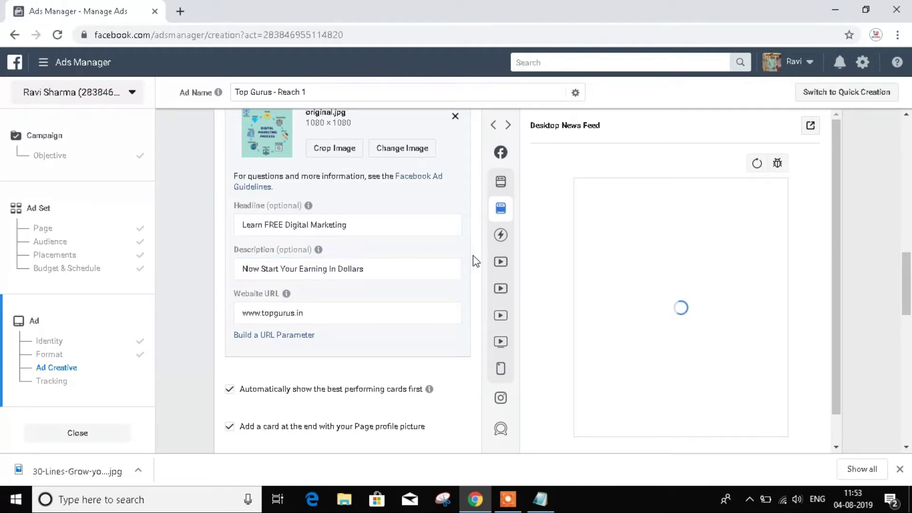
# Open the second carousel card for editing and switch to the digital marketing Notepad file.
pyautogui.scroll(2, 476, 261)
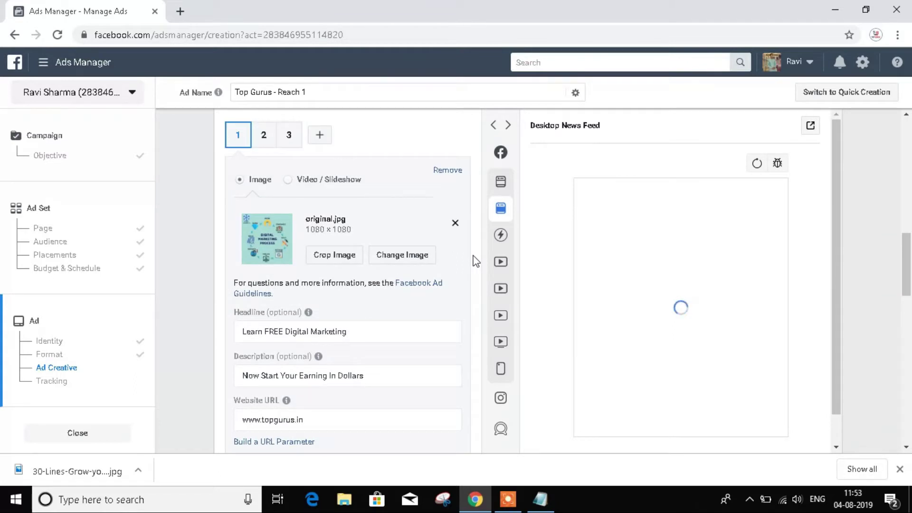
pyautogui.scroll(-1, 475, 261)
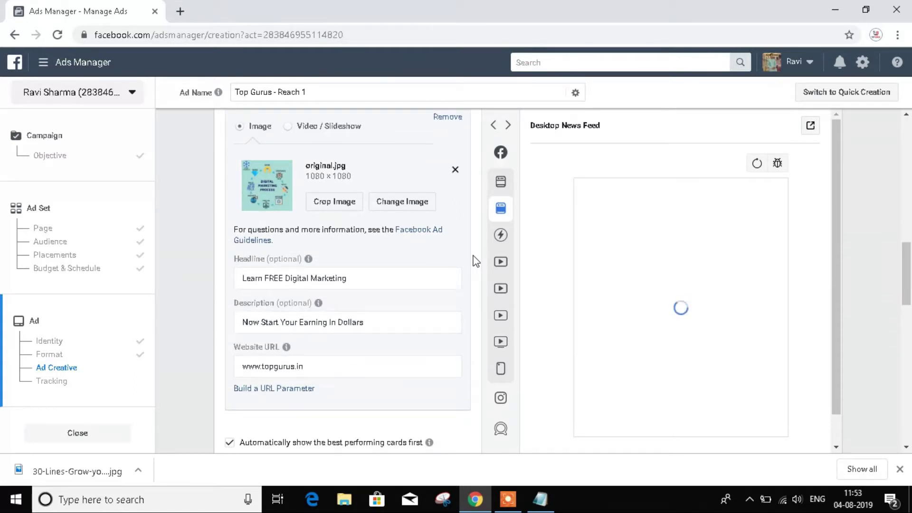
pyautogui.scroll(-2, 475, 260)
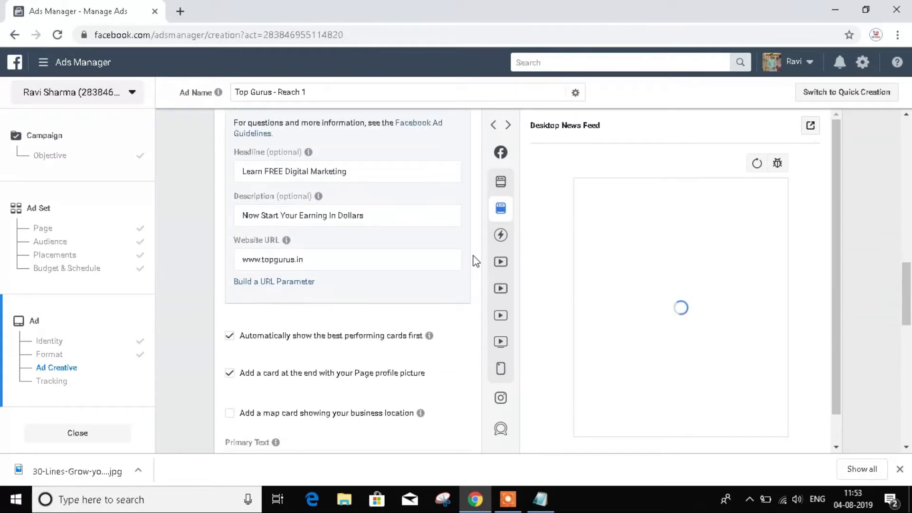
pyautogui.scroll(3, 475, 260)
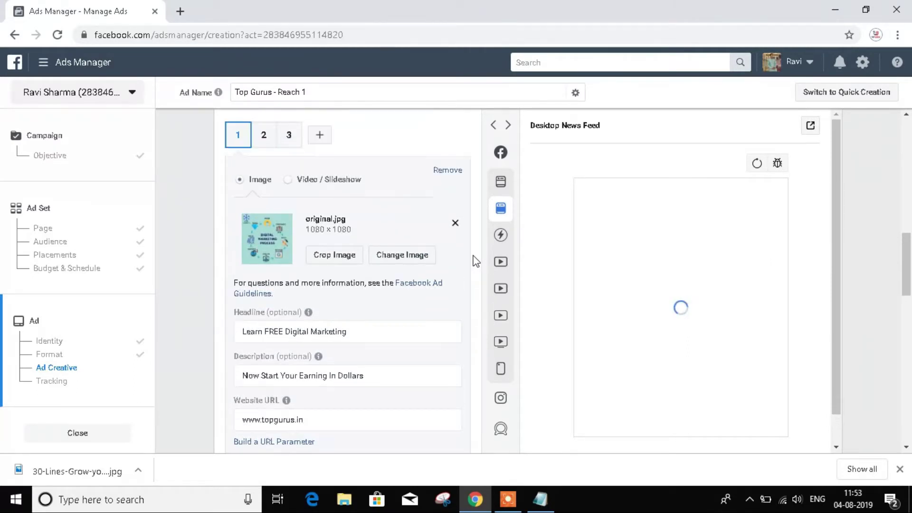
pyautogui.click(265, 138)
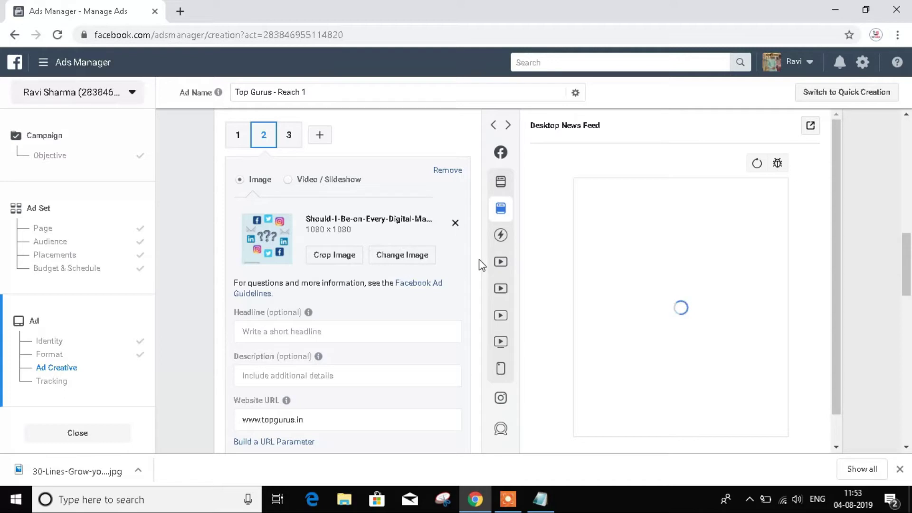
pyautogui.scroll(-1, 481, 265)
pyautogui.hotkey('alt', 'Tab')
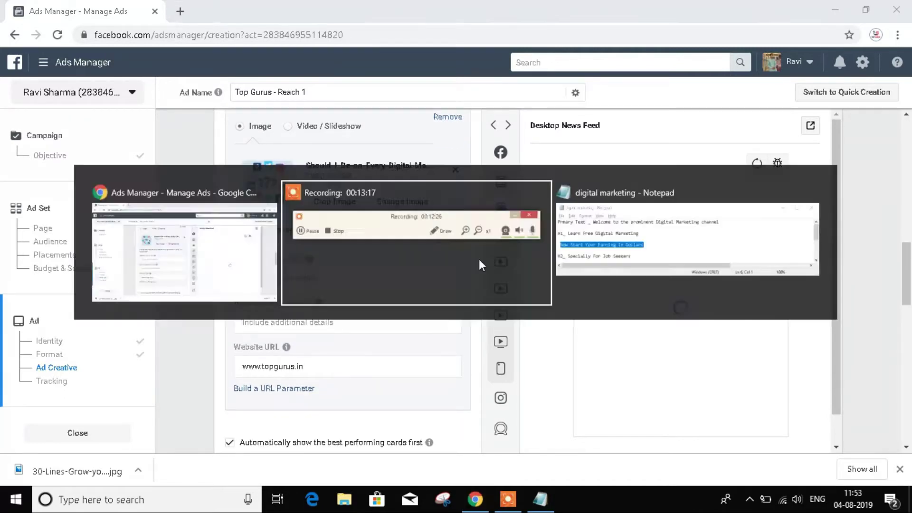
pyautogui.hotkey('alt', 'Tab')
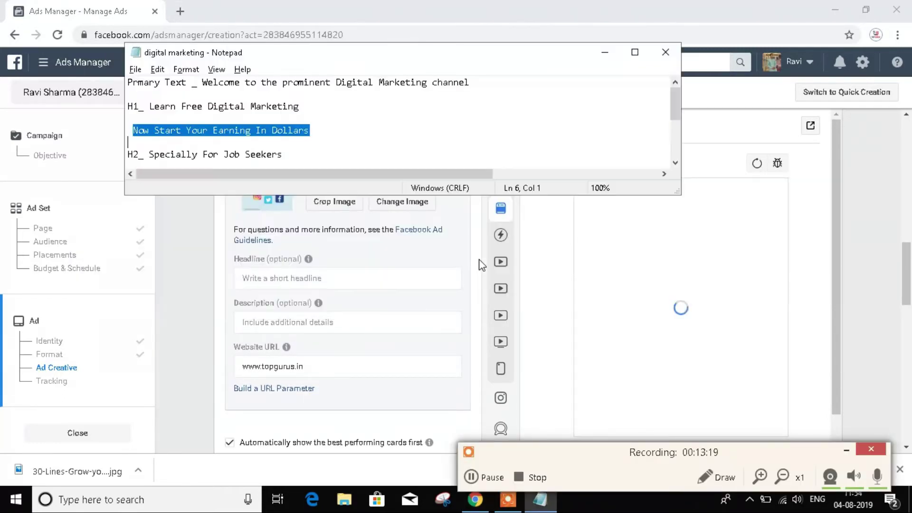
pyautogui.click(848, 448)
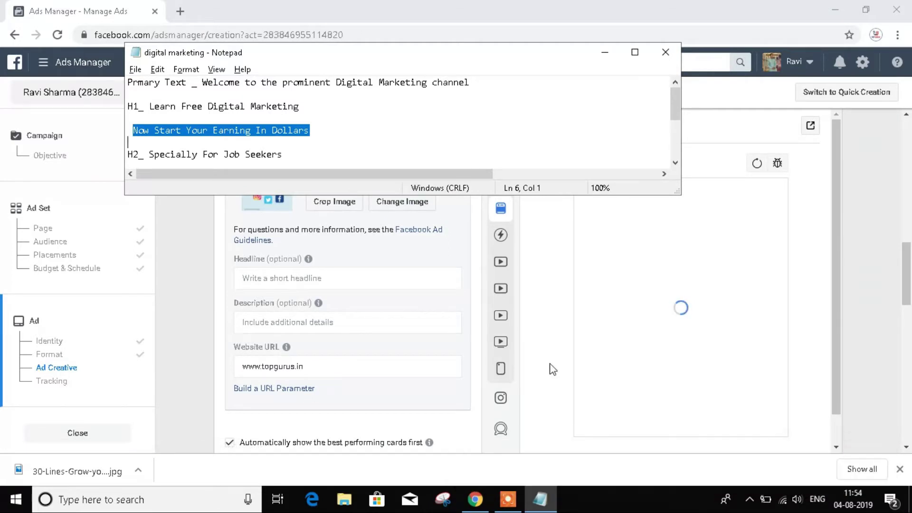
# Copy the H2 text "Specially For Job Seekers" in the Notepad file, without the "H2_" prefix.
pyautogui.press('Right')
pyautogui.press('Down')
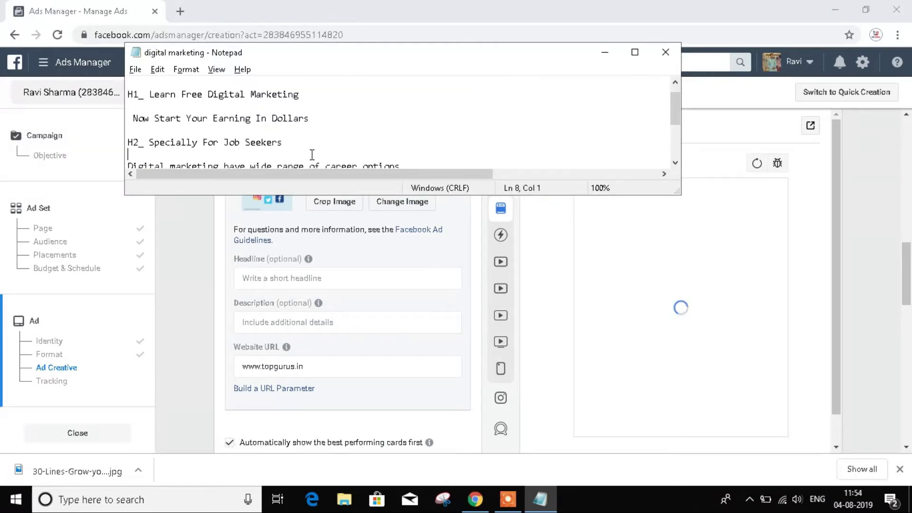
pyautogui.press('Right')
pyautogui.hotkey('shift', 'Down')
pyautogui.hotkey('ctrl', 'c')
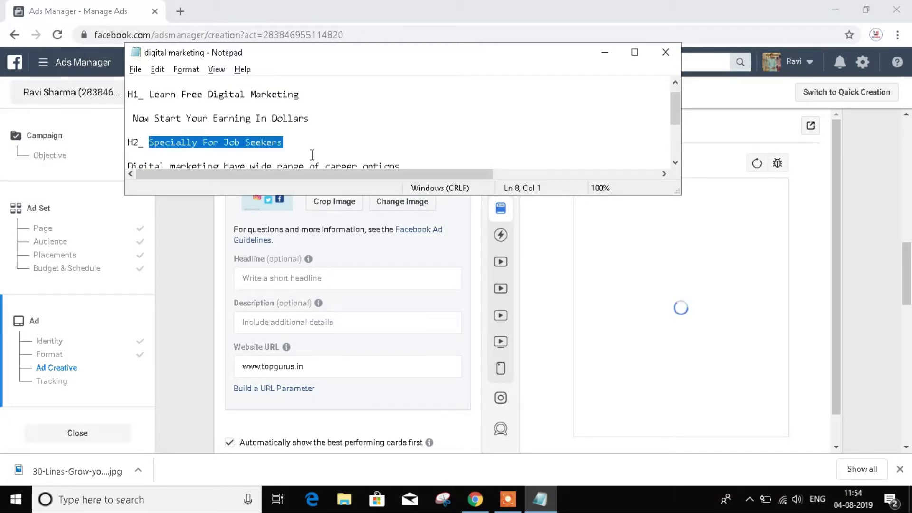
# Switch back to Ads Manager and paste "Specially For Job Seekers" into the second card's headline.
pyautogui.hotkey('alt', 'Tab')
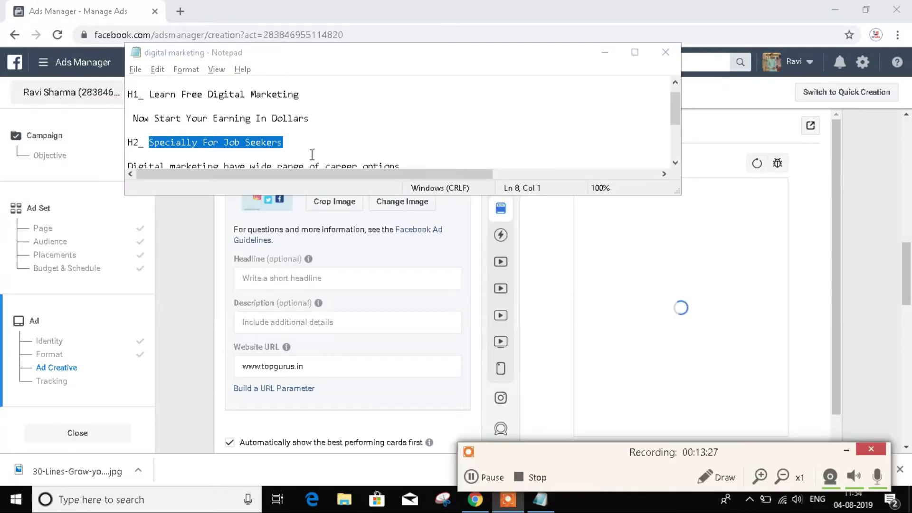
pyautogui.click(845, 453)
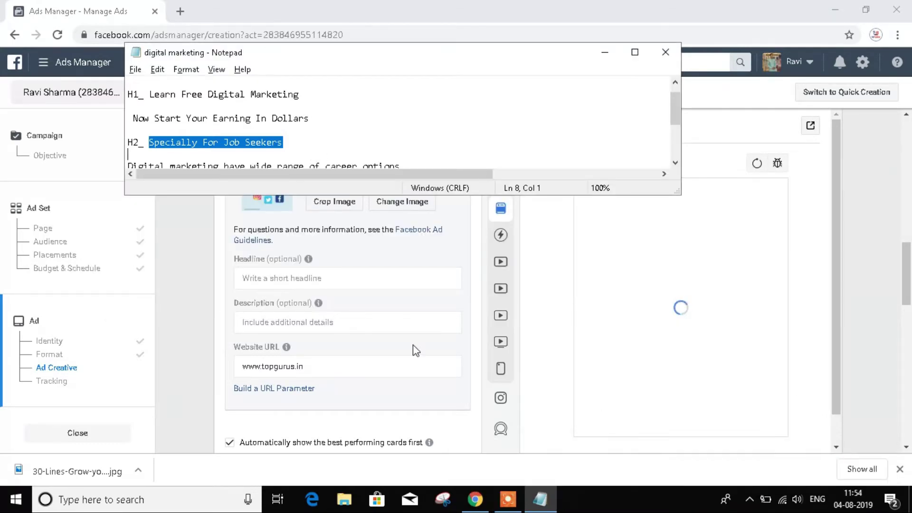
pyautogui.hotkey('alt', 'Tab')
pyautogui.press('Tab')
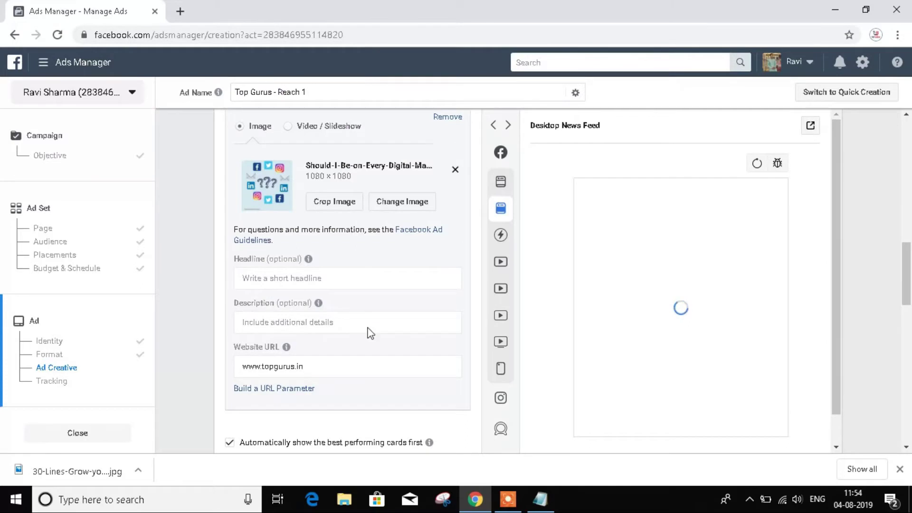
pyautogui.click(300, 279)
pyautogui.hotkey('ctrl', 'v')
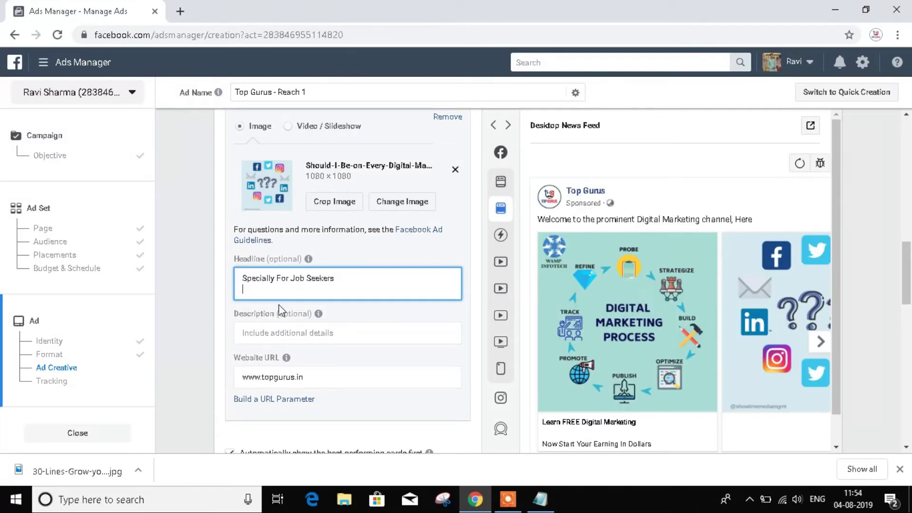
pyautogui.click(247, 333)
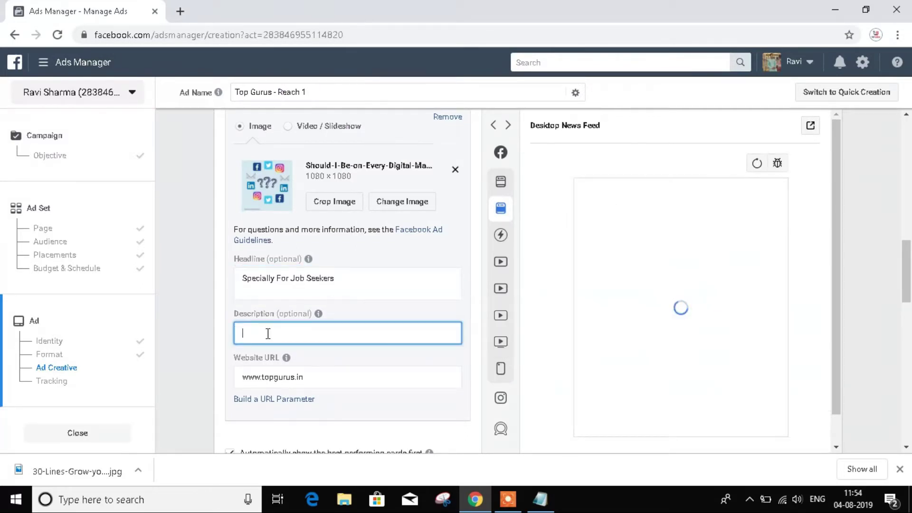
pyautogui.click(245, 279)
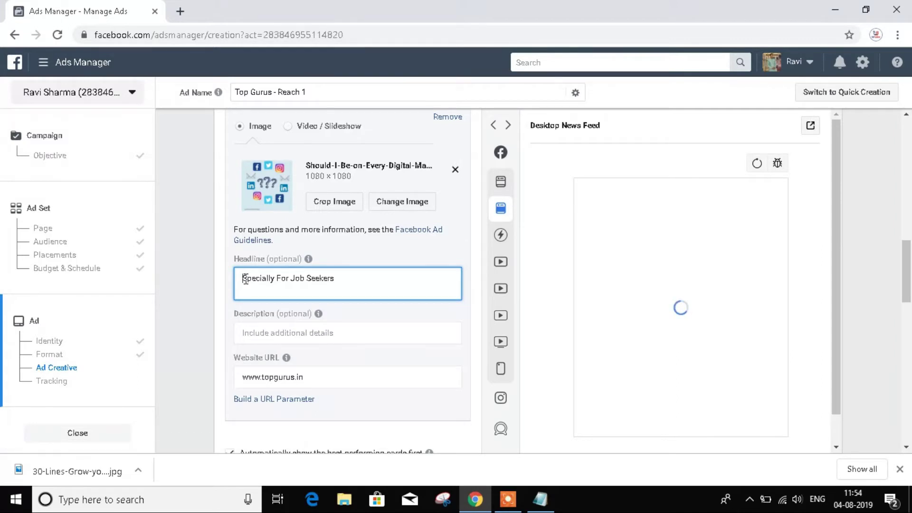
# Copy "Digital marketing have wide range of career options" from the digital marketing Notepad file into the second card's description in Ads Manager.
pyautogui.hotkey('alt', 'Tab')
pyautogui.click(356, 156)
pyautogui.press('Down')
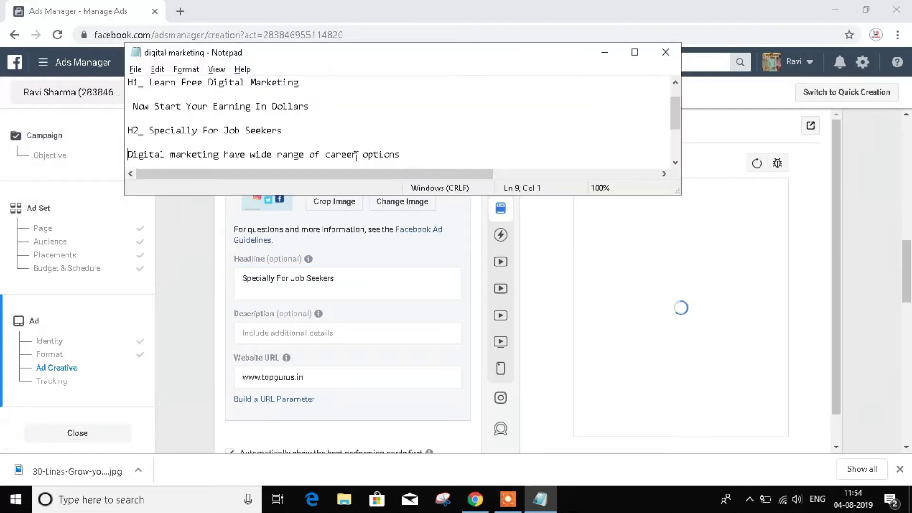
pyautogui.hotkey('shift', 'Down')
pyautogui.hotkey('ctrl', 'c')
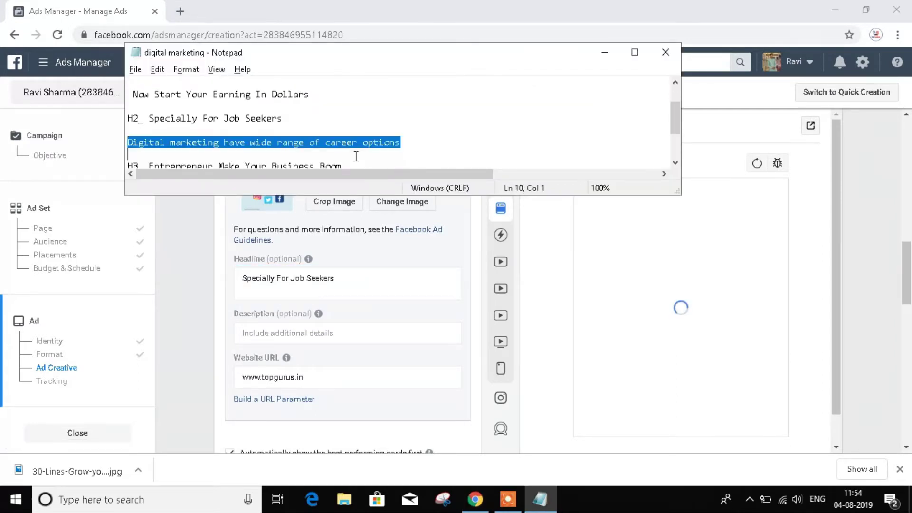
pyautogui.hotkey('alt', 'Tab')
pyautogui.click(268, 332)
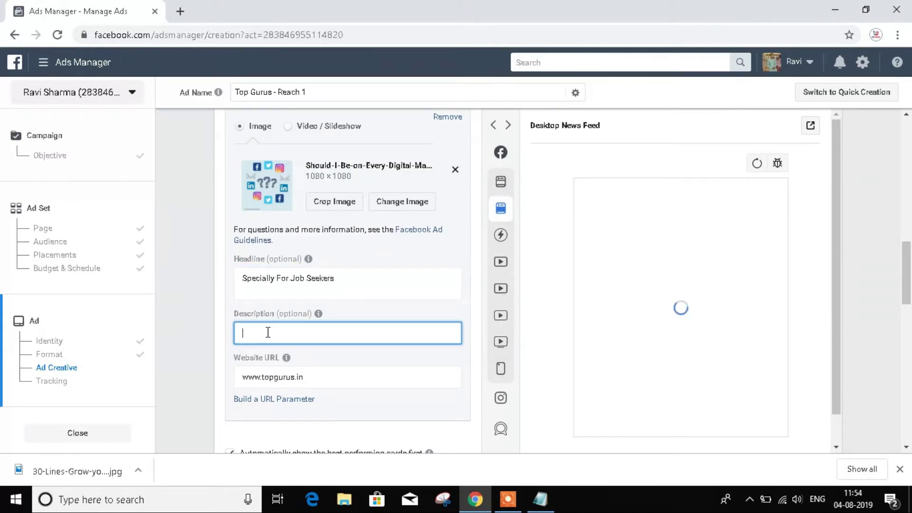
pyautogui.hotkey('ctrl', 'v')
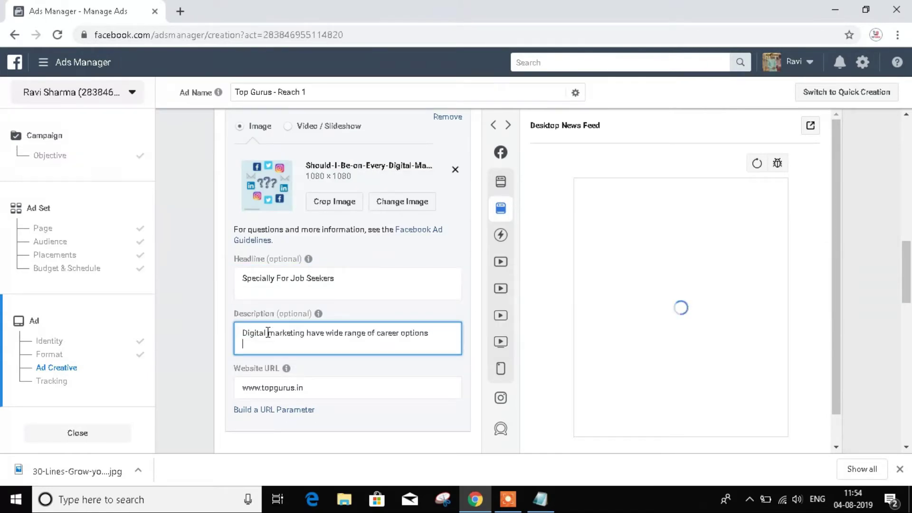
# Remove the empty line after "Specially For Job Seekers" in the second card's headline.
pyautogui.click(256, 294)
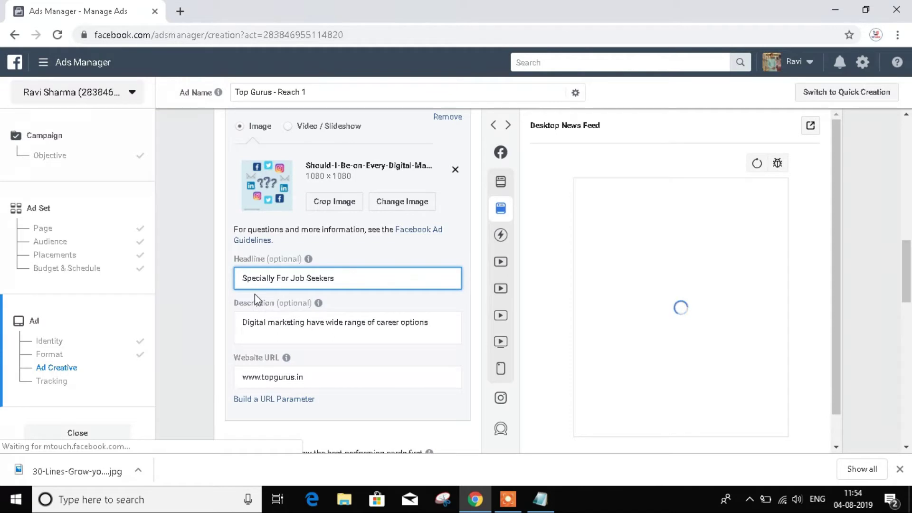
pyautogui.click(428, 360)
pyautogui.scroll(-1, 427, 360)
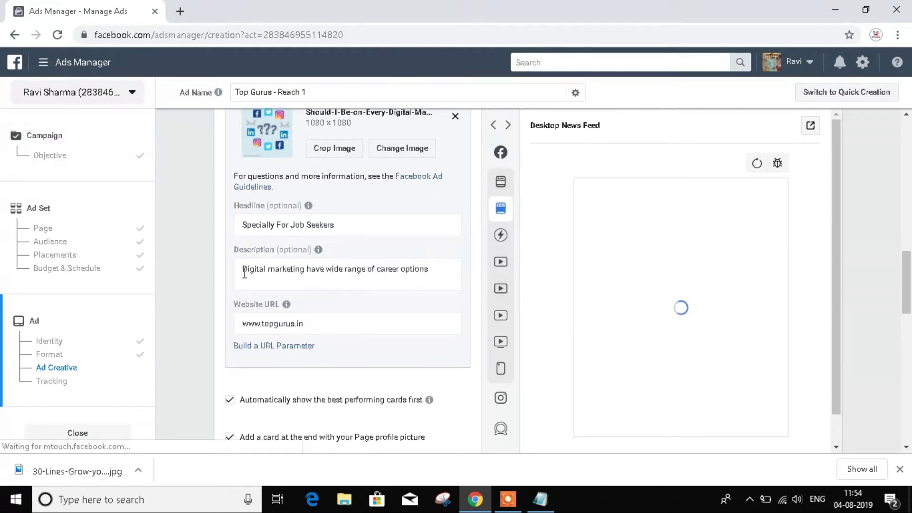
pyautogui.click(244, 271)
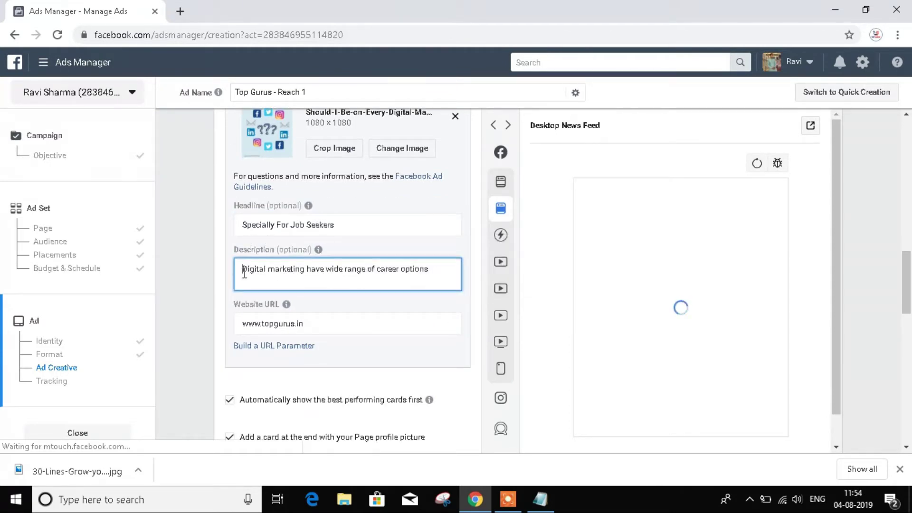
pyautogui.click(426, 301)
# Open the third carousel card for editing and place the cursor in its empty headline.
pyautogui.scroll(1, 425, 301)
pyautogui.scroll(4, 426, 301)
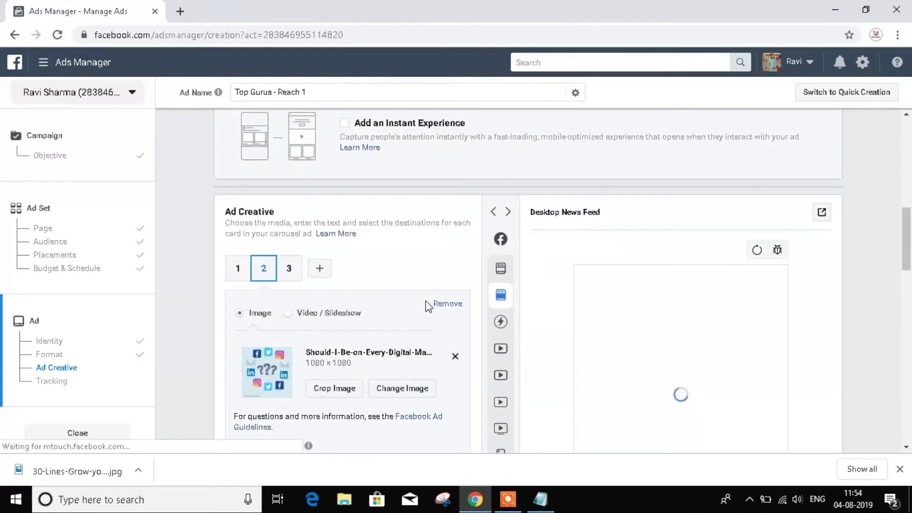
pyautogui.click(291, 269)
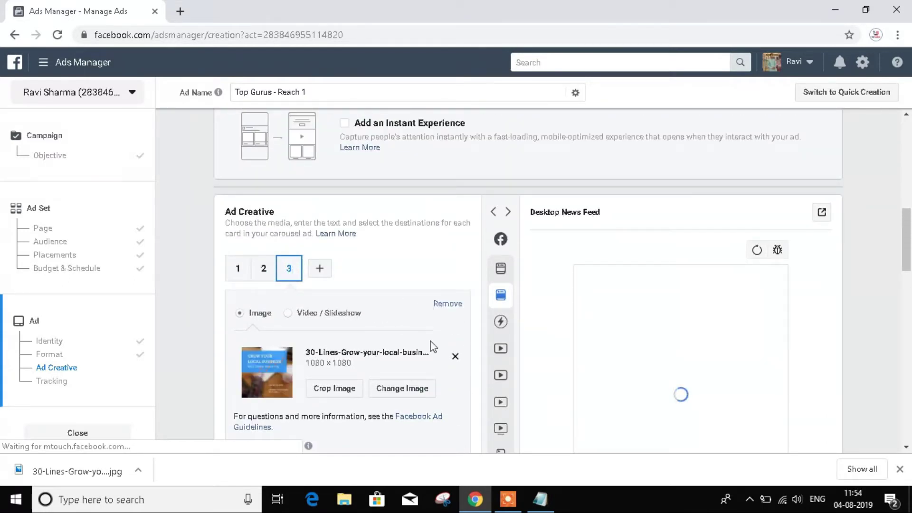
pyautogui.scroll(-2, 438, 347)
pyautogui.scroll(-2, 438, 347)
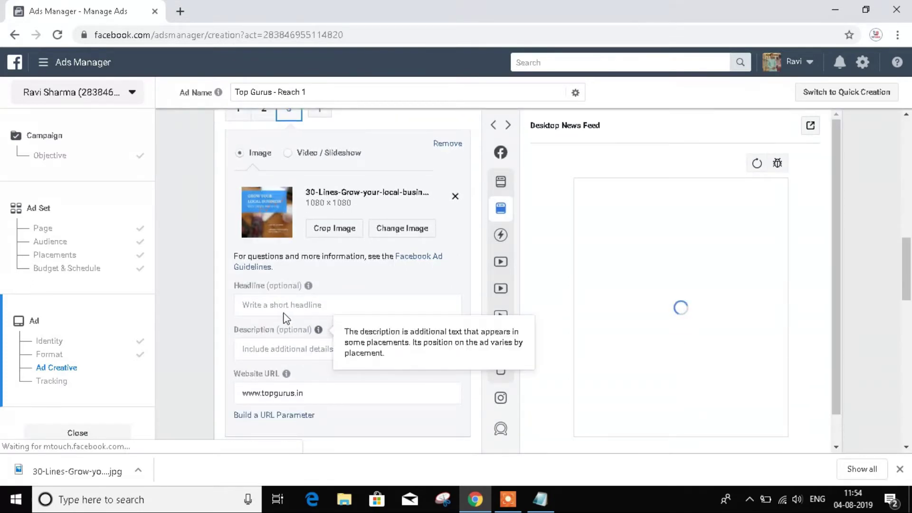
pyautogui.click(268, 304)
# Copy "Entrepreneur Make Your Business Boom" from the Notepad file, without the "H3_" prefix, into the third card's headline in Ads Manager.
pyautogui.hotkey('alt', 'Tab')
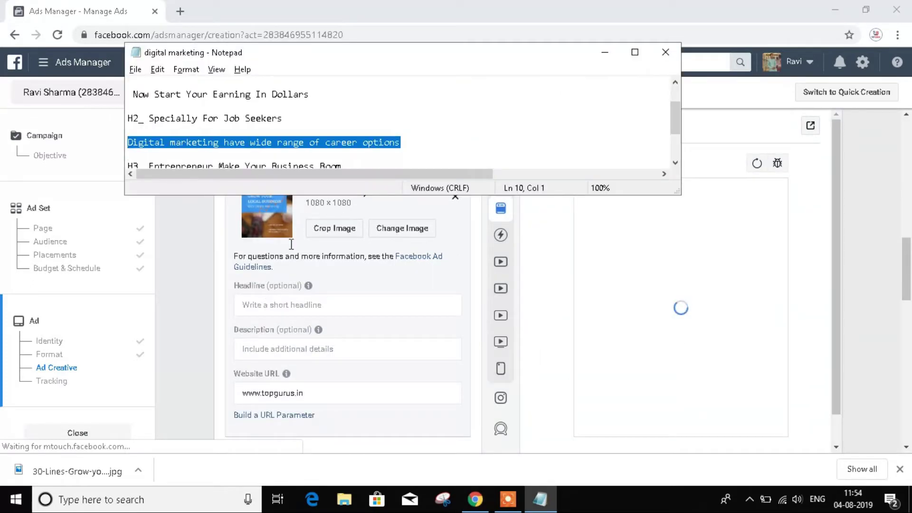
pyautogui.press('Right')
pyautogui.press('Right')
pyautogui.press('Right')
pyautogui.press('Right')
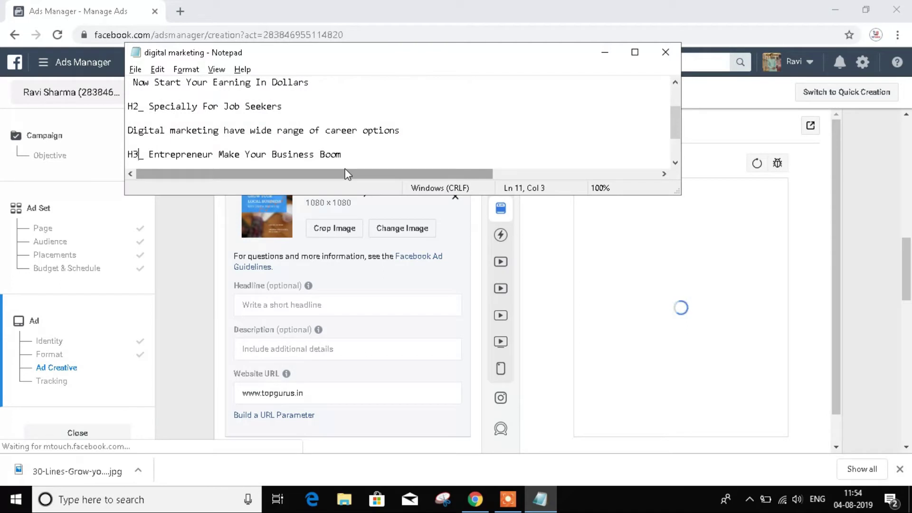
pyautogui.hotkey('shift', 'Down')
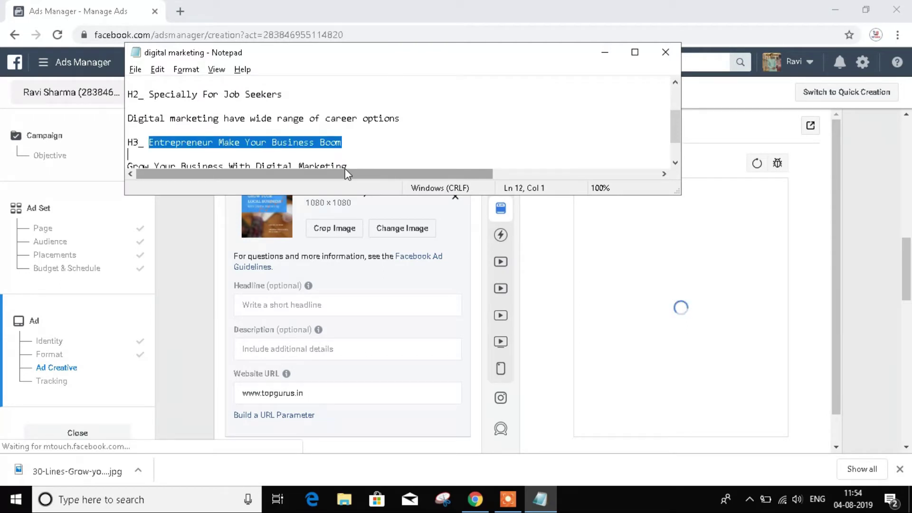
pyautogui.hotkey('ctrl', 'c')
pyautogui.hotkey('alt', 'Tab')
pyautogui.hotkey('ctrl', 'v')
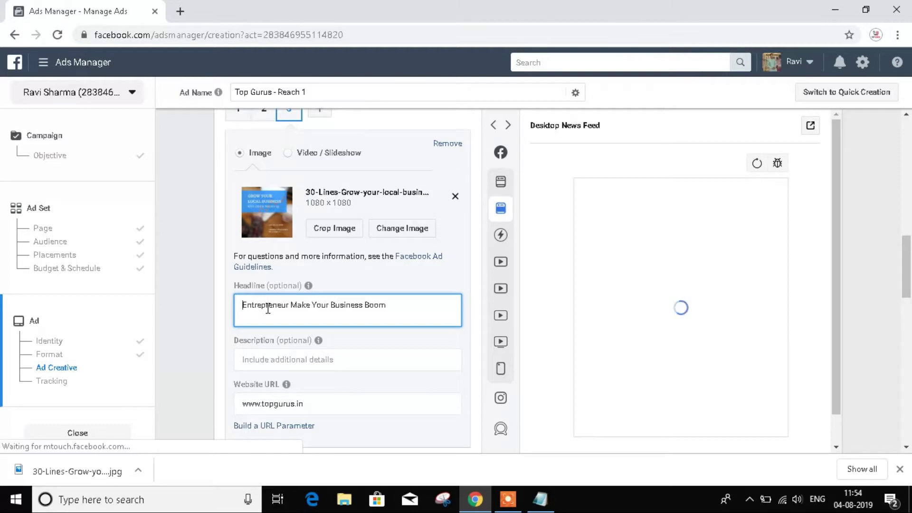
# Delete the word "Entrepreneur" and its following space so the third card's headline reads "Make Your Business Boom".
pyautogui.hotkey('shift', 'Right')
pyautogui.hotkey('shift', 'Right')
pyautogui.hotkey('shift', 'Right')
pyautogui.hotkey('shift', 'Right')
pyautogui.hotkey('shift', 'Right')
pyautogui.hotkey('shift', 'Right')
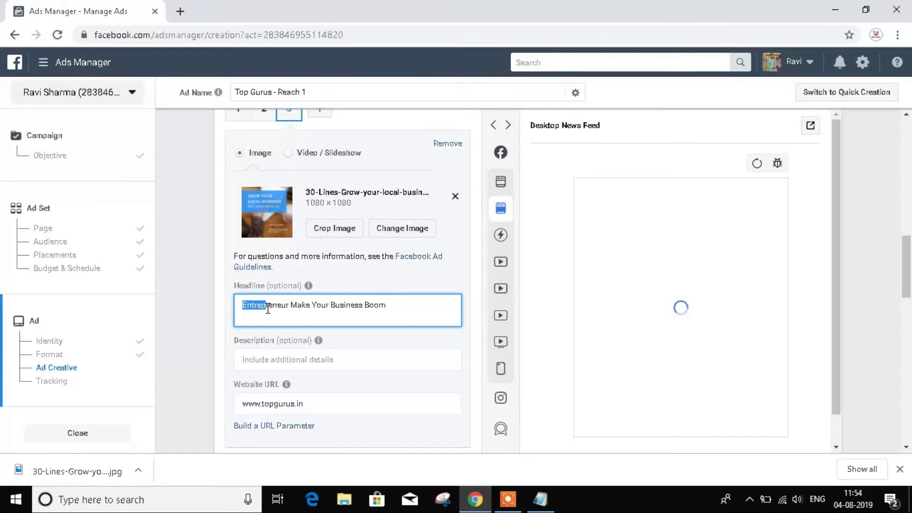
pyautogui.hotkey('shift', 'Right')
pyautogui.hotkey('shift', 'Right')
pyautogui.hotkey('shift', 'Right')
pyautogui.hotkey('shift', 'Right')
pyautogui.hotkey('shift', 'Right')
pyautogui.hotkey('shift', 'Right')
pyautogui.press('BackSpace')
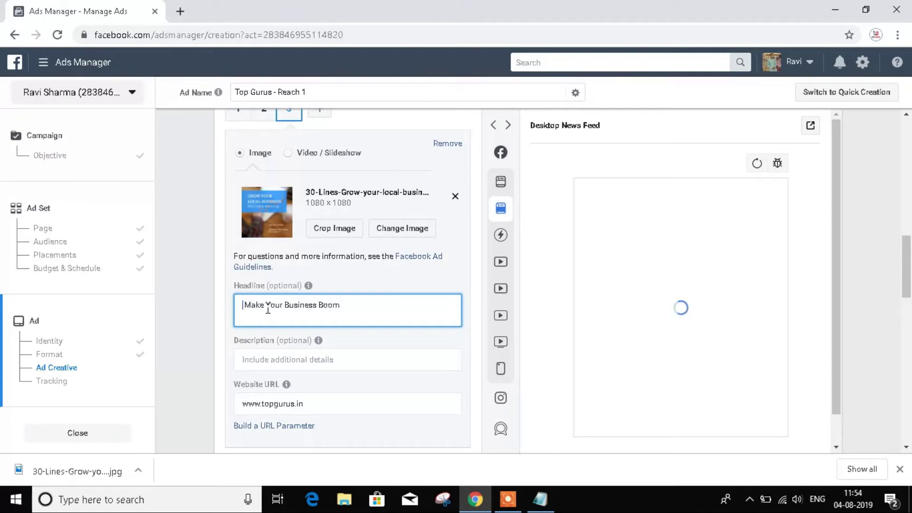
pyautogui.write('0')
pyautogui.press('BackSpace')
pyautogui.press('BackSpace')
# Copy "Grow Your Business With Digital Marketing" from the Notepad file into the third card's description in Ads Manager.
pyautogui.click(348, 360)
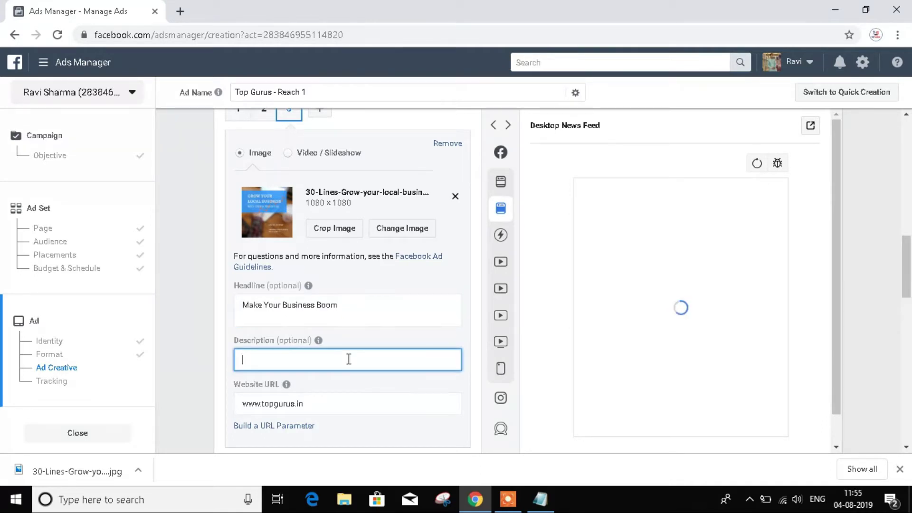
pyautogui.hotkey('alt', 'Tab')
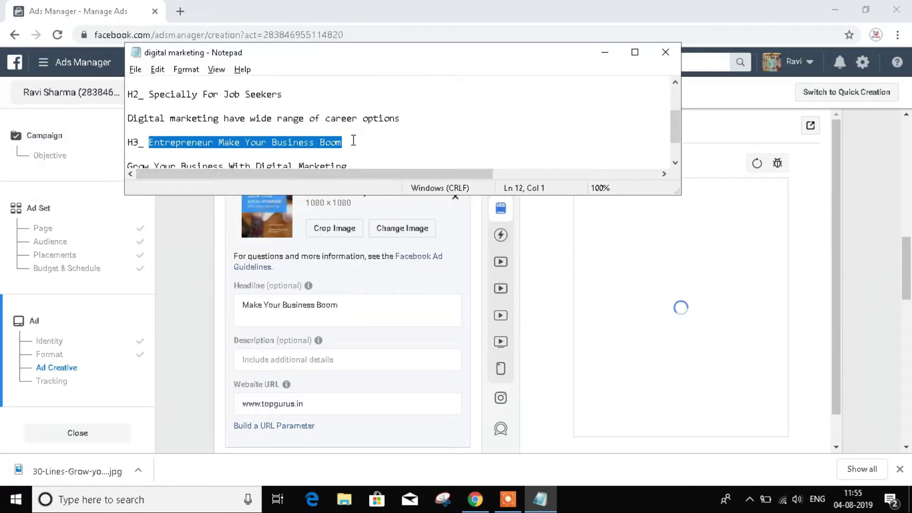
pyautogui.press('Down')
pyautogui.hotkey('shift', 'Down')
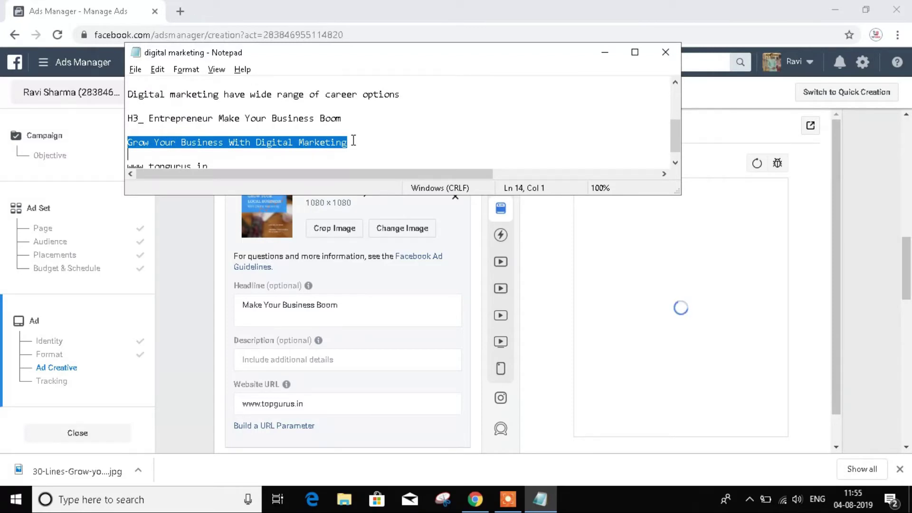
pyautogui.hotkey('ctrl', 'c')
pyautogui.hotkey('alt', 'Tab')
pyautogui.hotkey('ctrl', 'v')
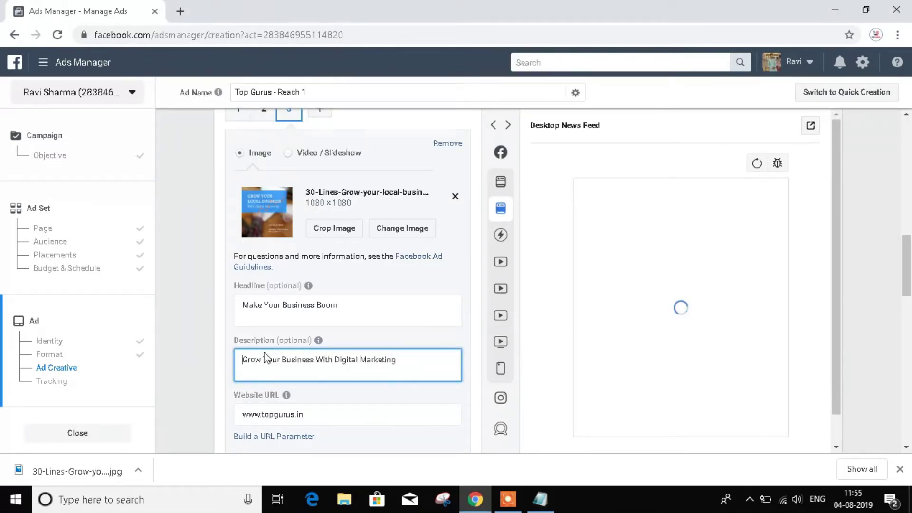
pyautogui.click(477, 370)
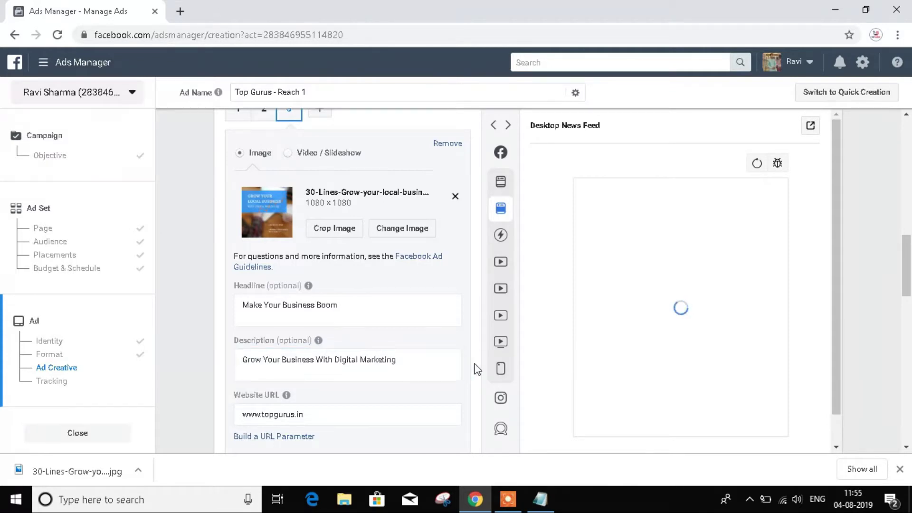
# Review the third card's image, headline, description and website URL, and the carousel options below them.
pyautogui.scroll(-1, 476, 369)
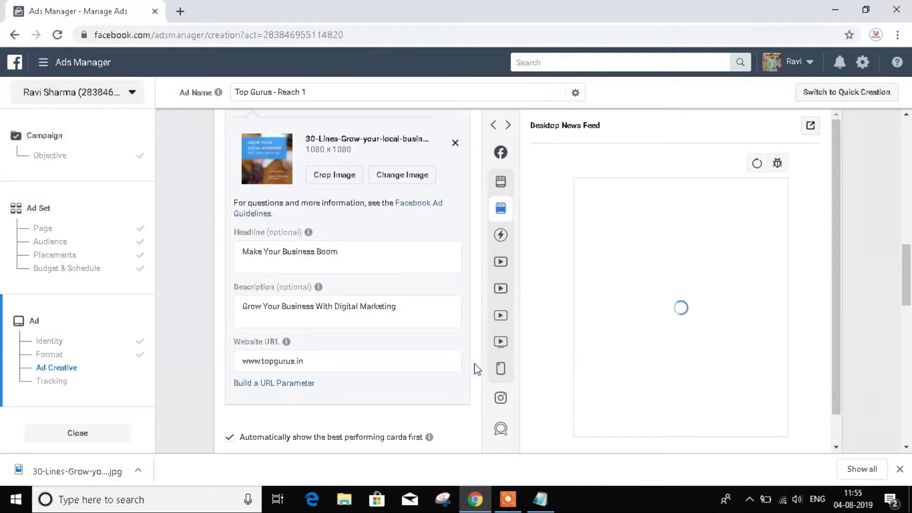
pyautogui.scroll(-1, 476, 369)
pyautogui.scroll(2, 477, 369)
pyautogui.scroll(1, 476, 369)
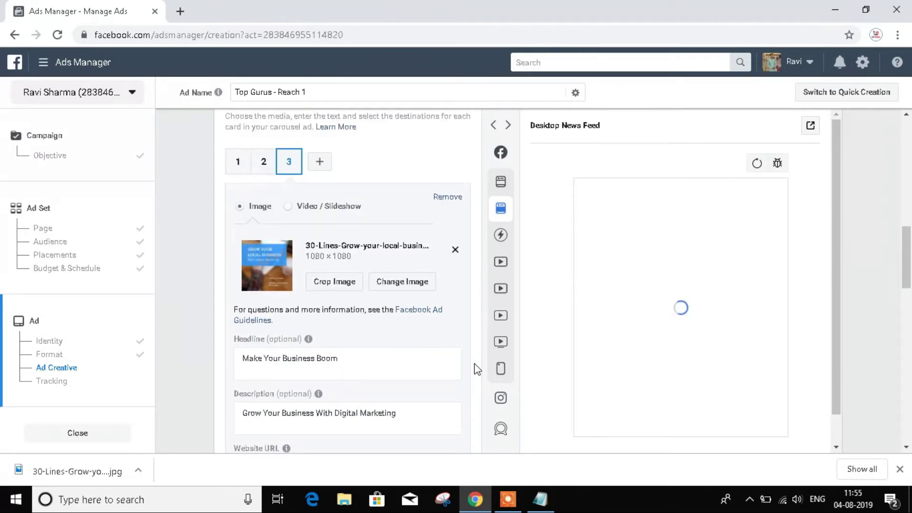
pyautogui.scroll(-1, 476, 369)
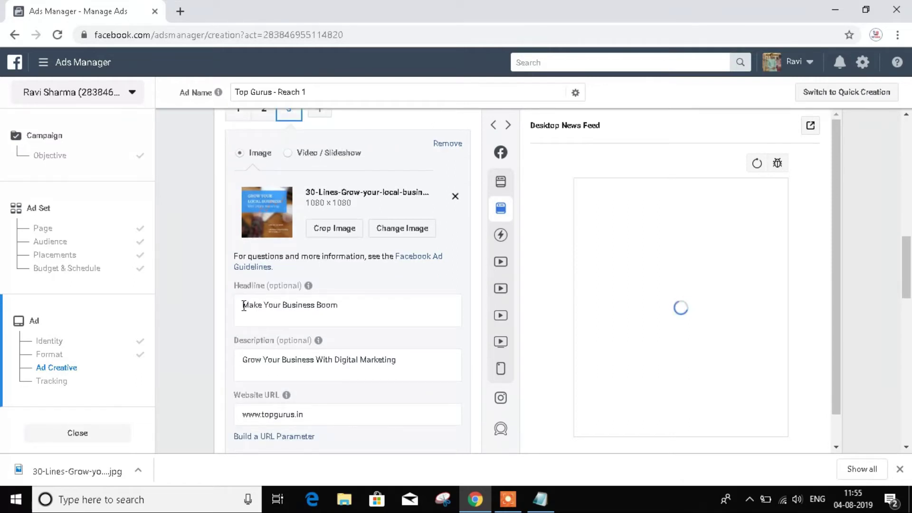
pyautogui.click(244, 306)
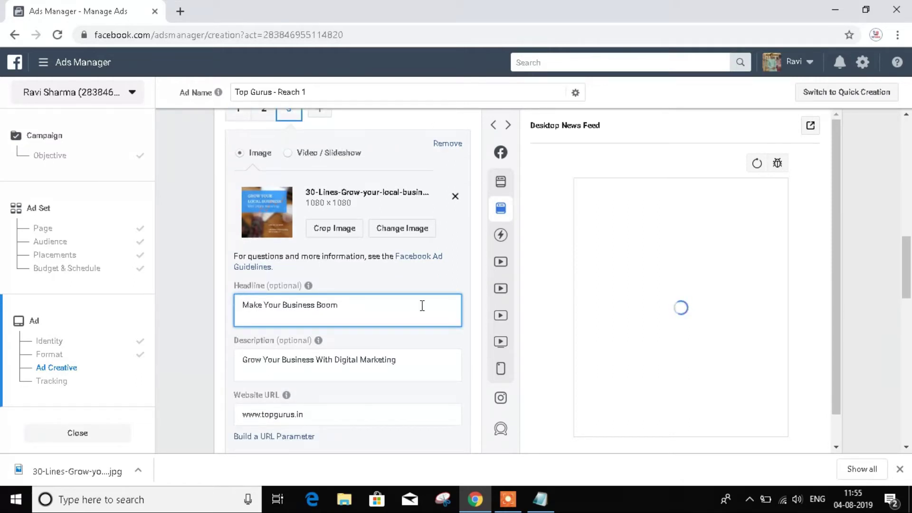
pyautogui.click(476, 317)
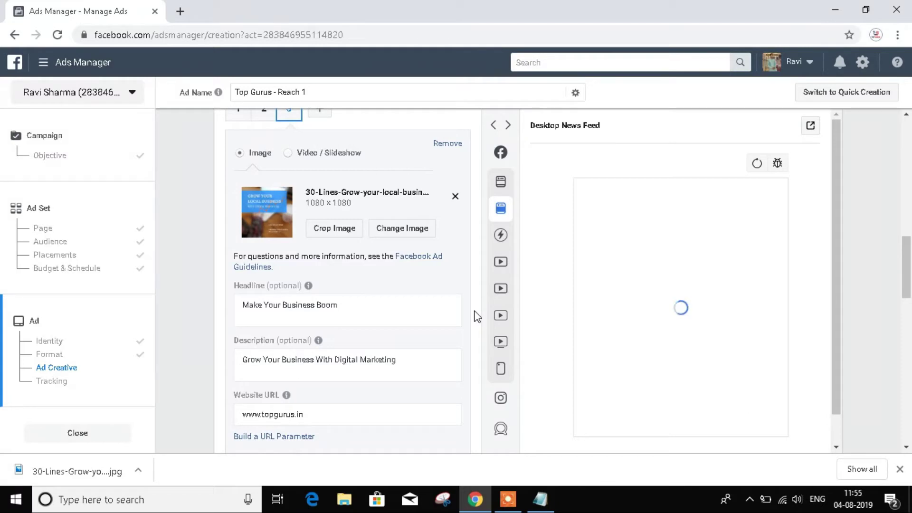
pyautogui.scroll(-2, 477, 316)
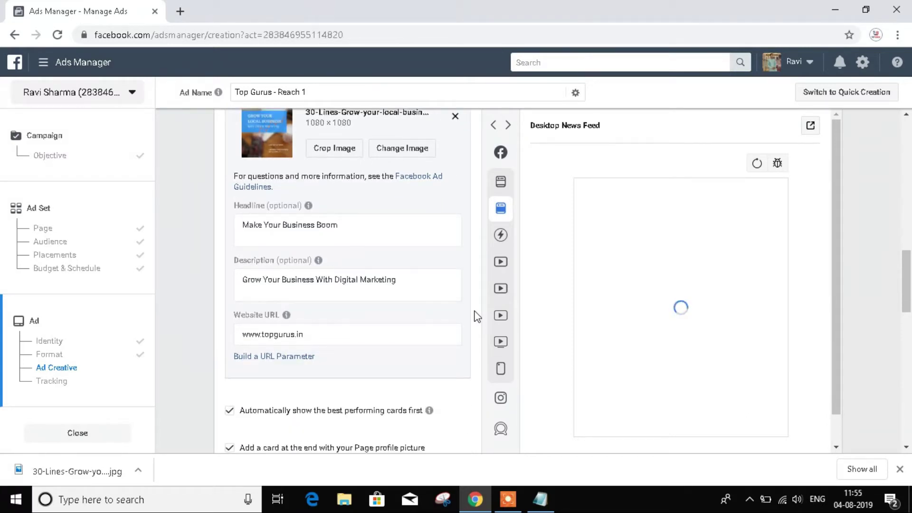
pyautogui.scroll(-1, 476, 316)
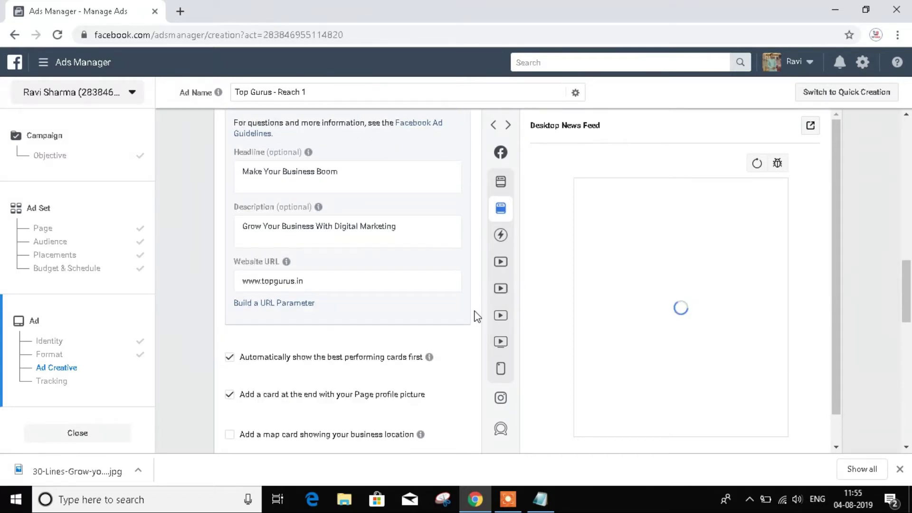
# Page through the three carousel cards in the Desktop News Feed preview to check their images, headlines and descriptions.
pyautogui.scroll(5, 476, 316)
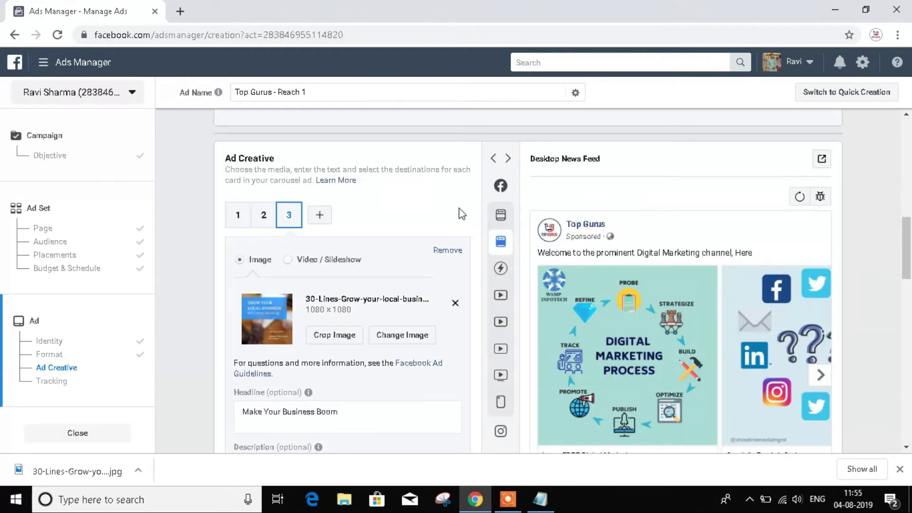
pyautogui.scroll(-3, 475, 223)
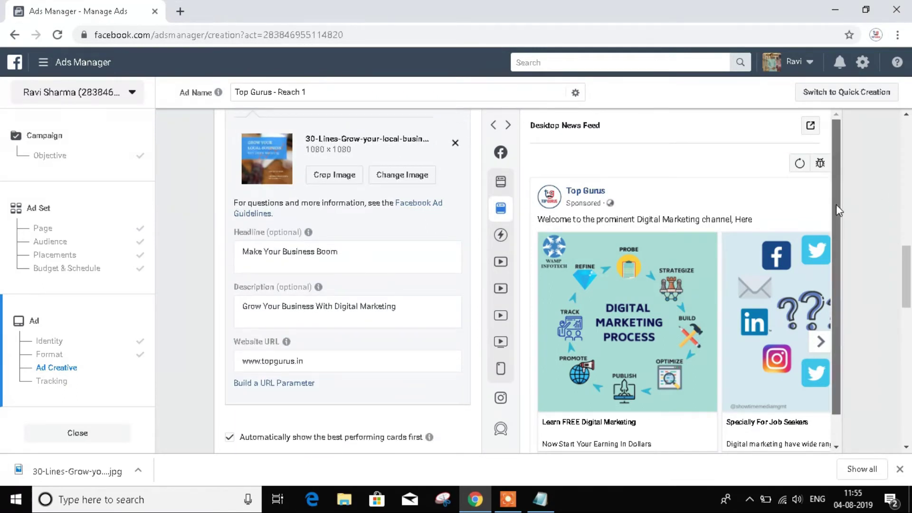
pyautogui.moveTo(836, 204); pyautogui.dragTo(838, 286)
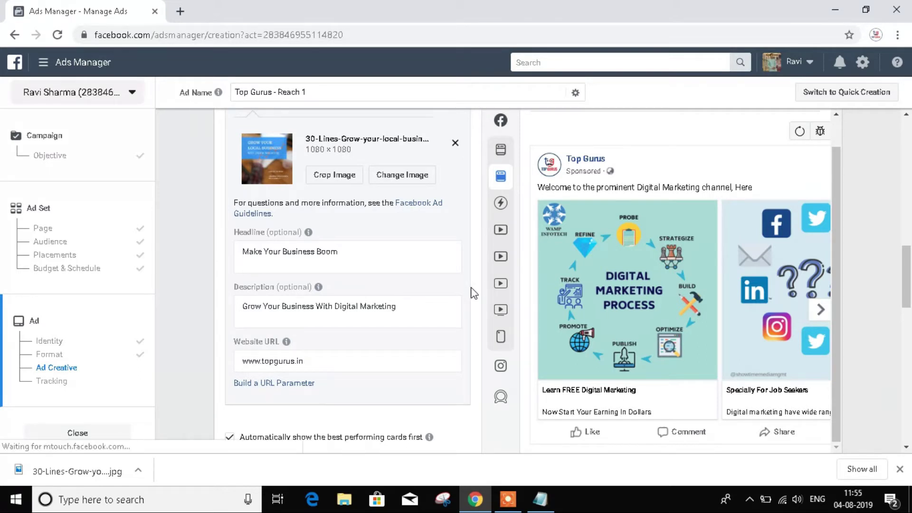
pyautogui.click(820, 311)
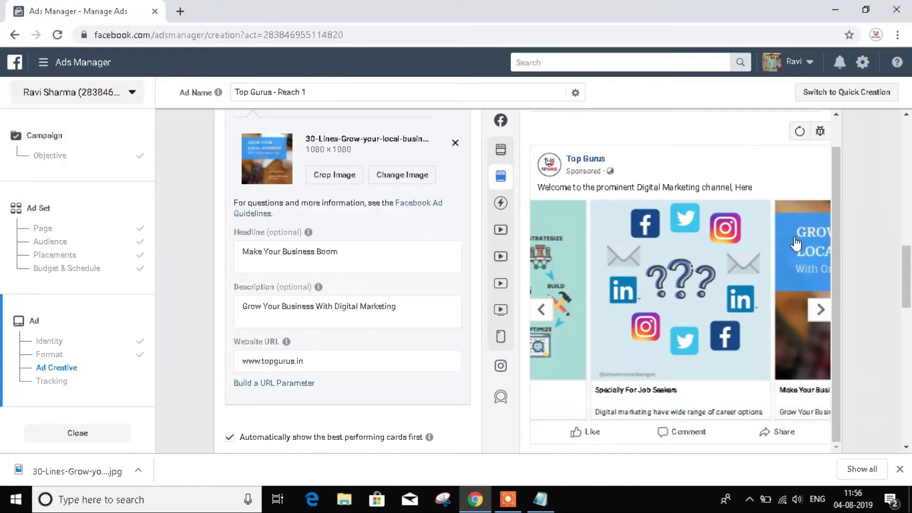
pyautogui.click(823, 312)
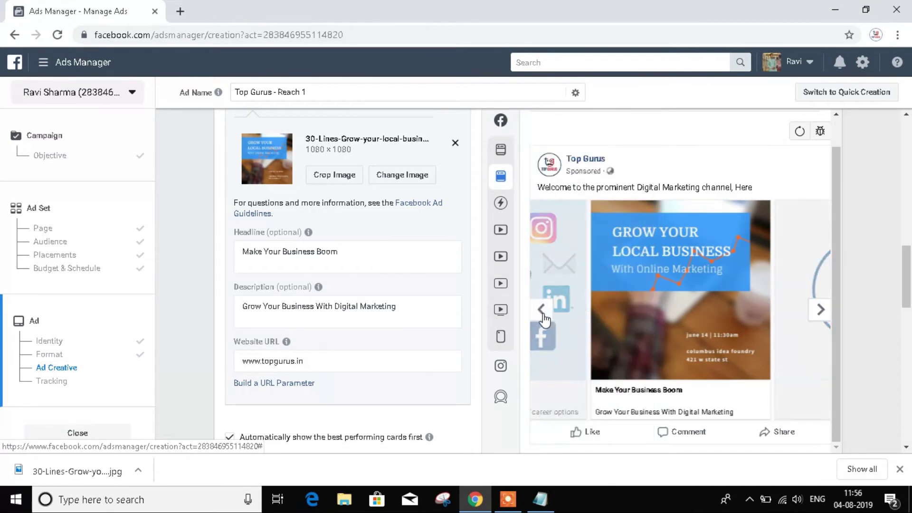
pyautogui.click(542, 312)
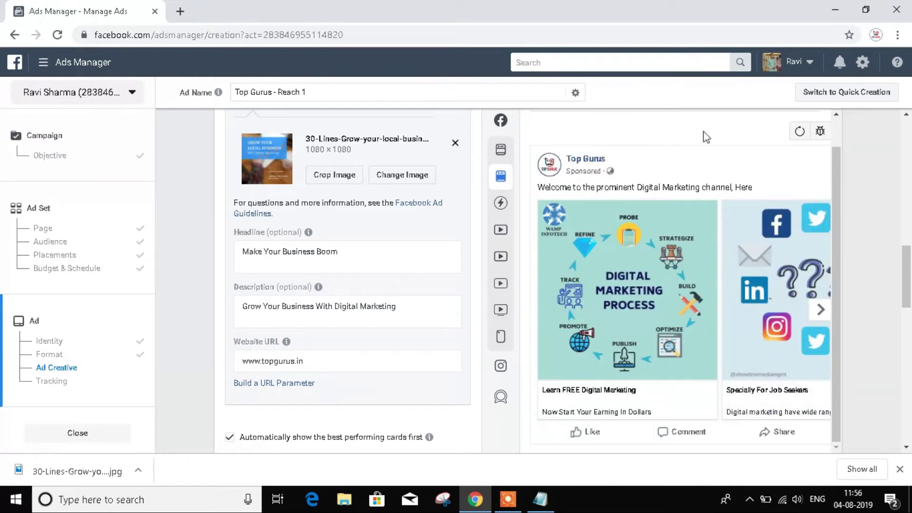
pyautogui.scroll(-2, 572, 126)
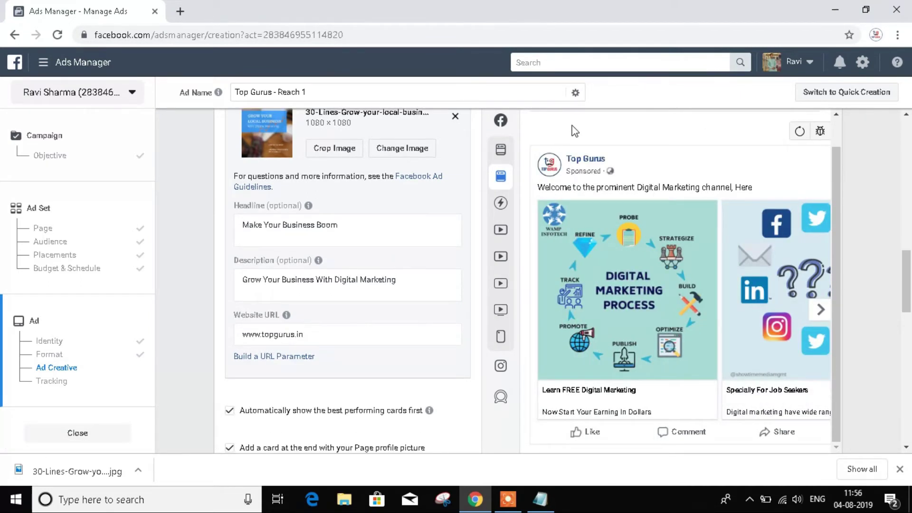
# Set the carousel ad's call to action to Subscribe, leaving the optional See More display link empty.
pyautogui.scroll(-2, 574, 131)
pyautogui.scroll(-3, 575, 131)
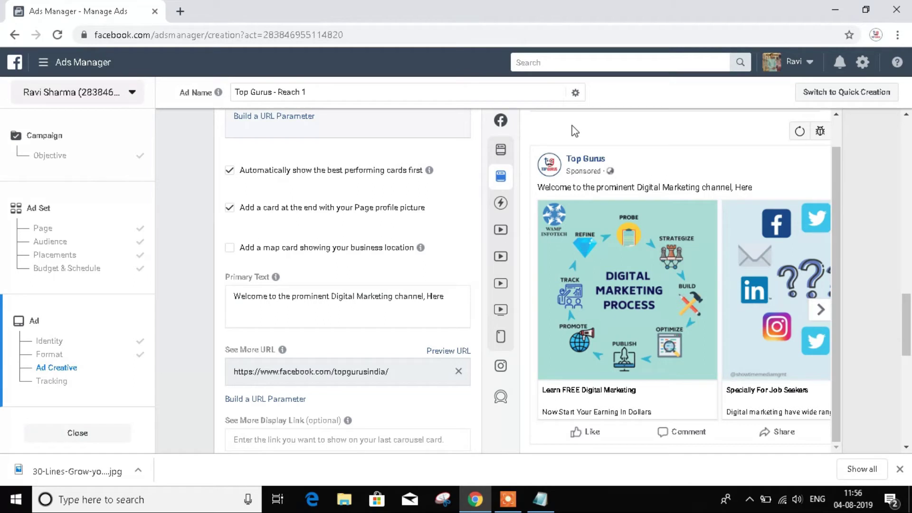
pyautogui.scroll(-2, 575, 131)
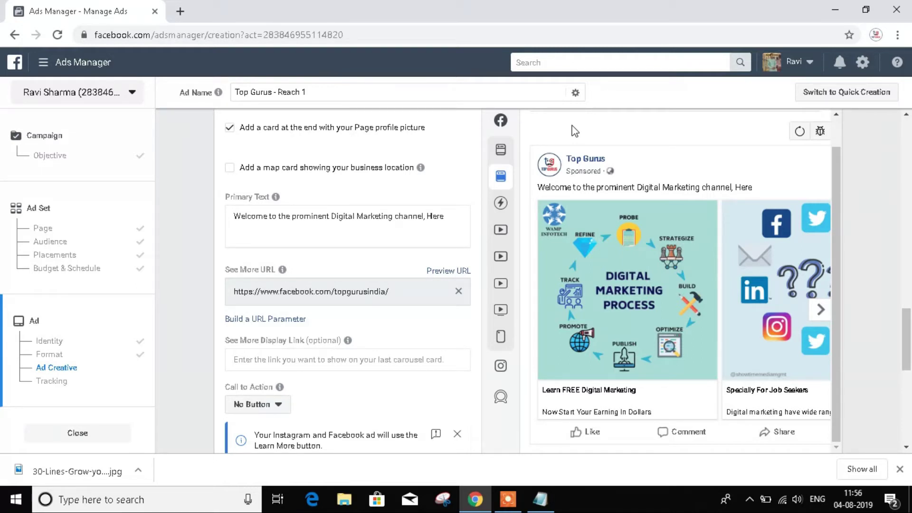
pyautogui.scroll(-1, 476, 204)
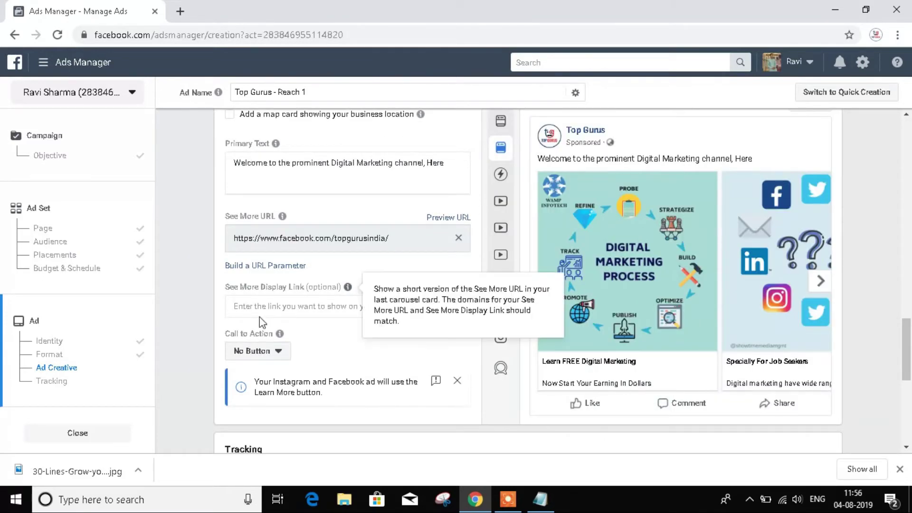
pyautogui.click(272, 361)
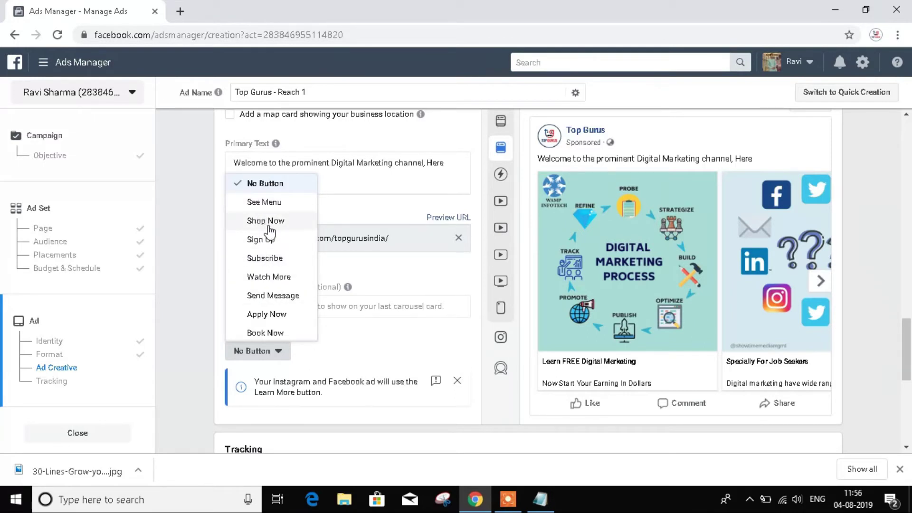
pyautogui.click(265, 259)
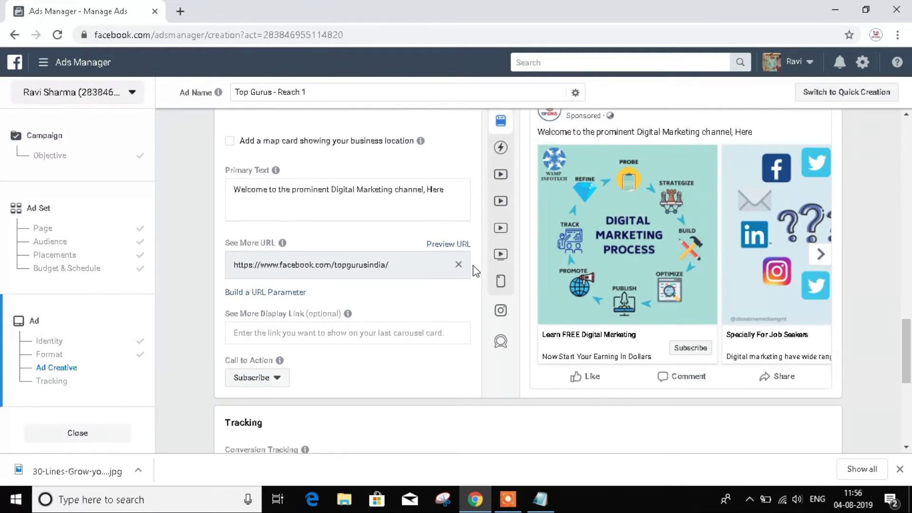
pyautogui.click(284, 332)
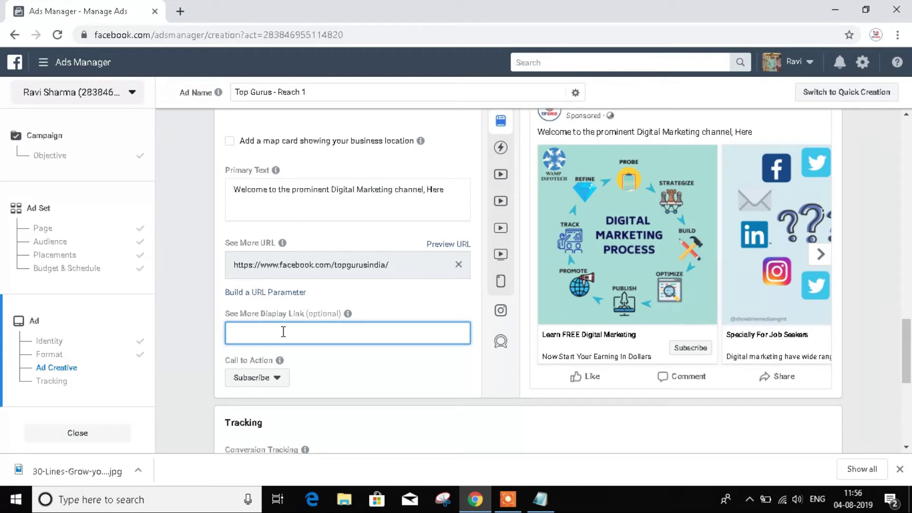
pyautogui.click(428, 376)
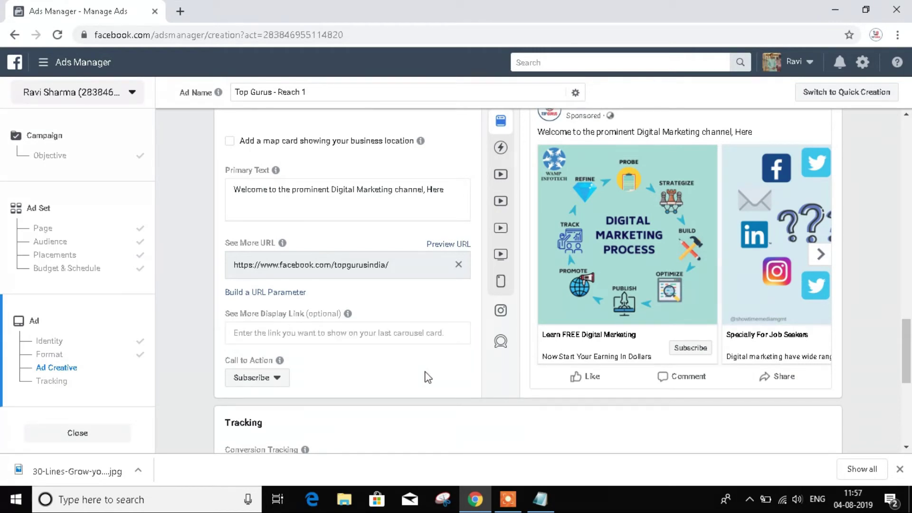
# Review the ad's tracking settings, and page the Desktop News Feed preview to the third carousel card to check its call-to-action button.
pyautogui.scroll(-1, 428, 377)
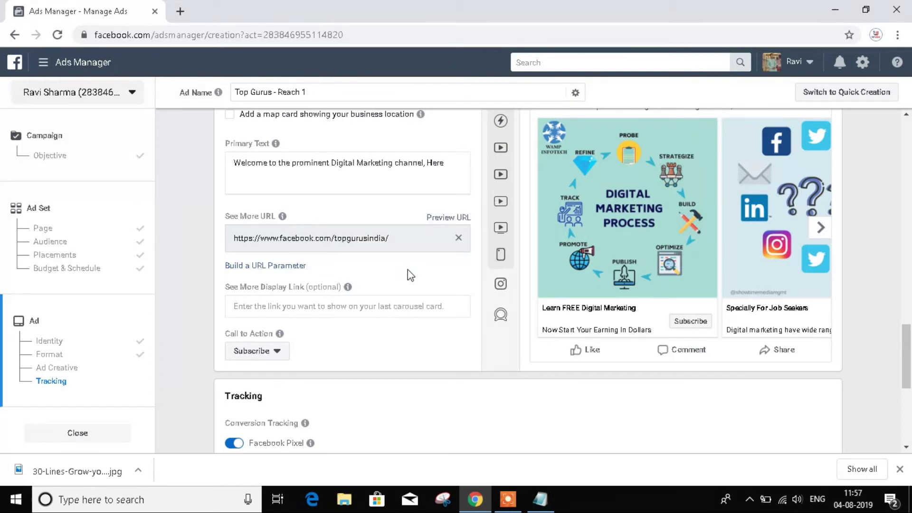
pyautogui.scroll(-3, 411, 279)
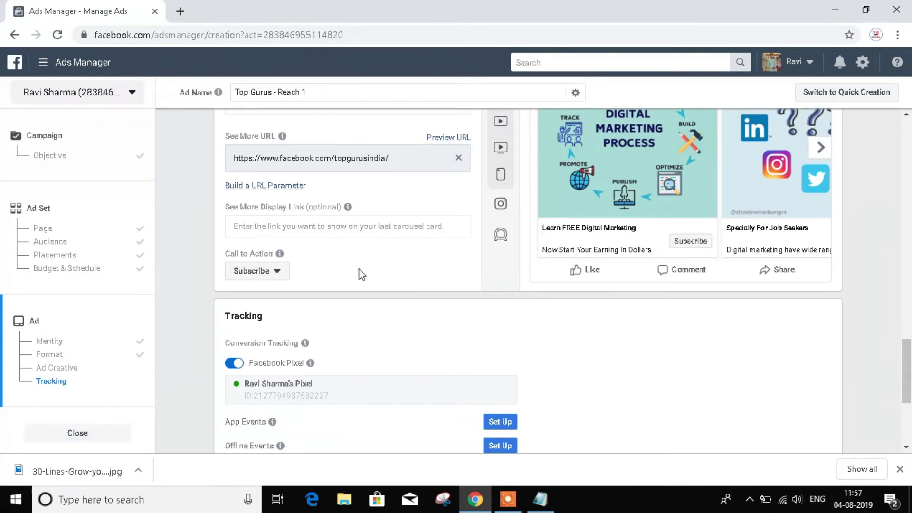
pyautogui.scroll(-4, 362, 275)
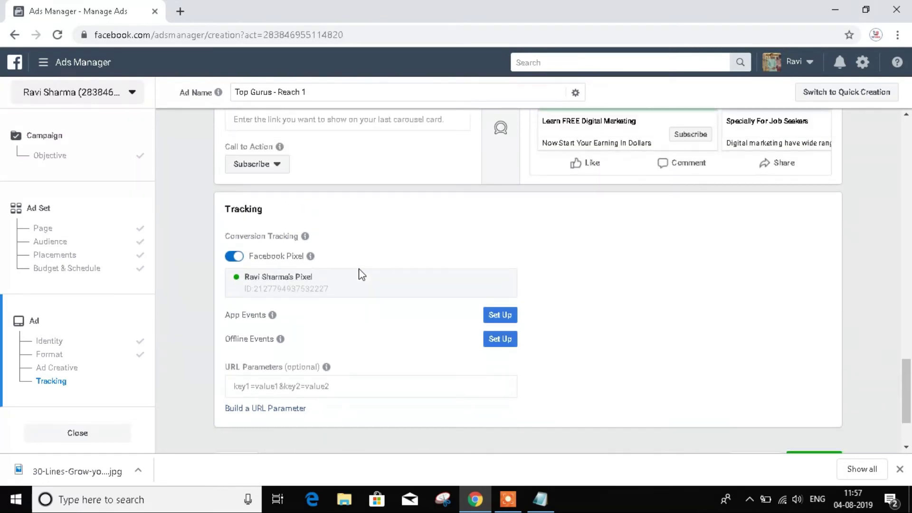
pyautogui.scroll(1, 362, 275)
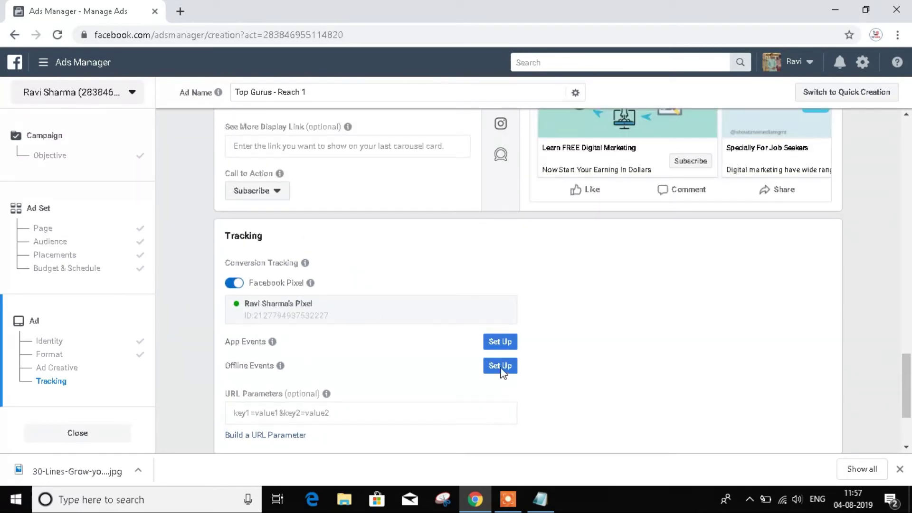
pyautogui.scroll(4, 427, 257)
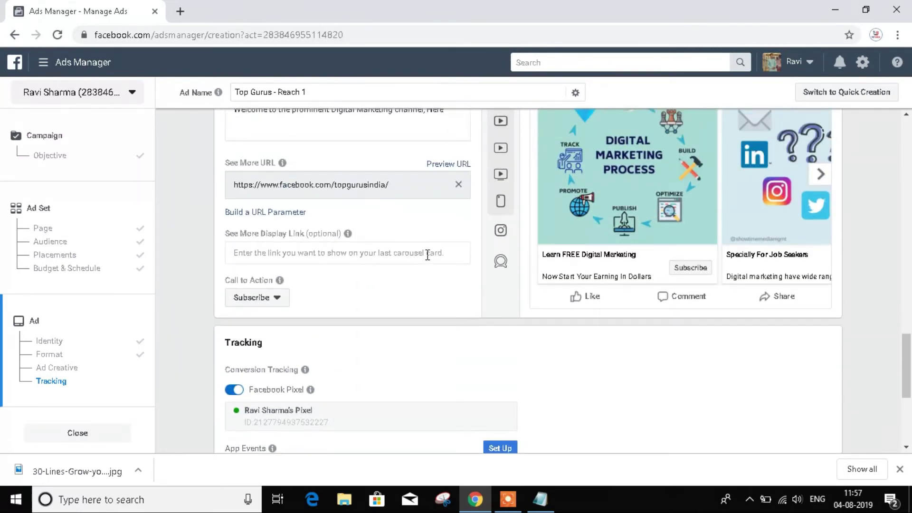
pyautogui.scroll(4, 427, 256)
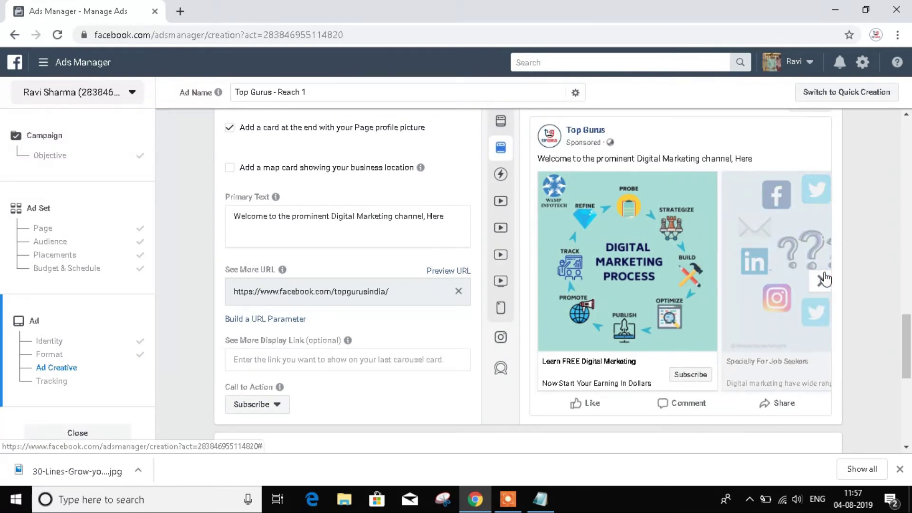
pyautogui.click(824, 279)
pyautogui.click(824, 280)
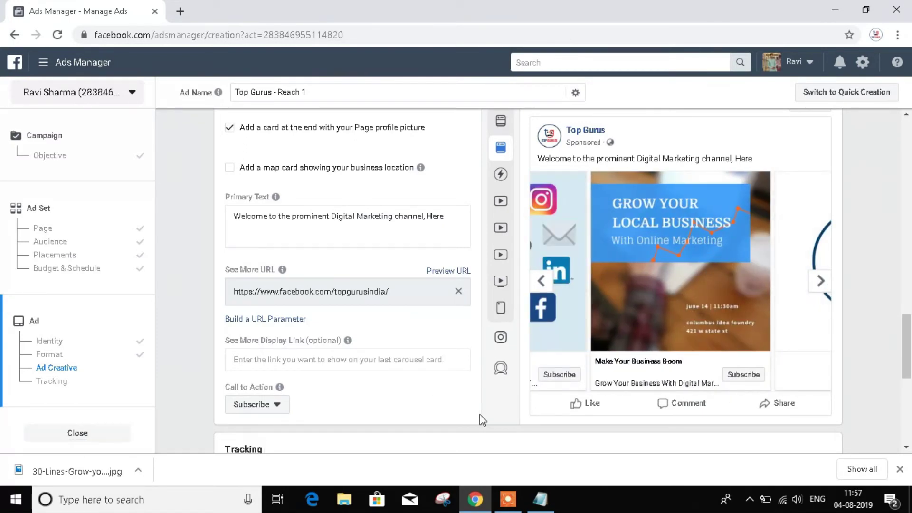
# Confirm the completed Top Gurus - Reach 1 ad to submit the campaign.
pyautogui.scroll(-1, 481, 419)
pyautogui.scroll(-7, 480, 418)
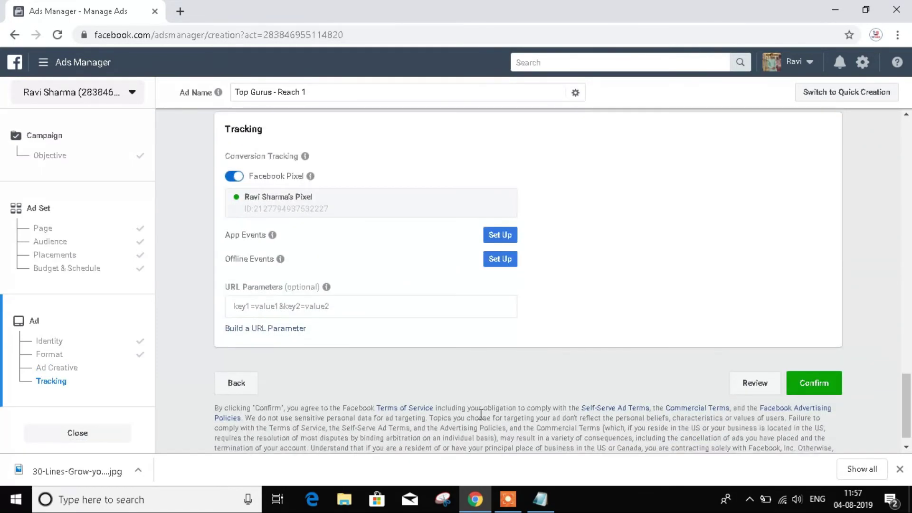
pyautogui.click(818, 363)
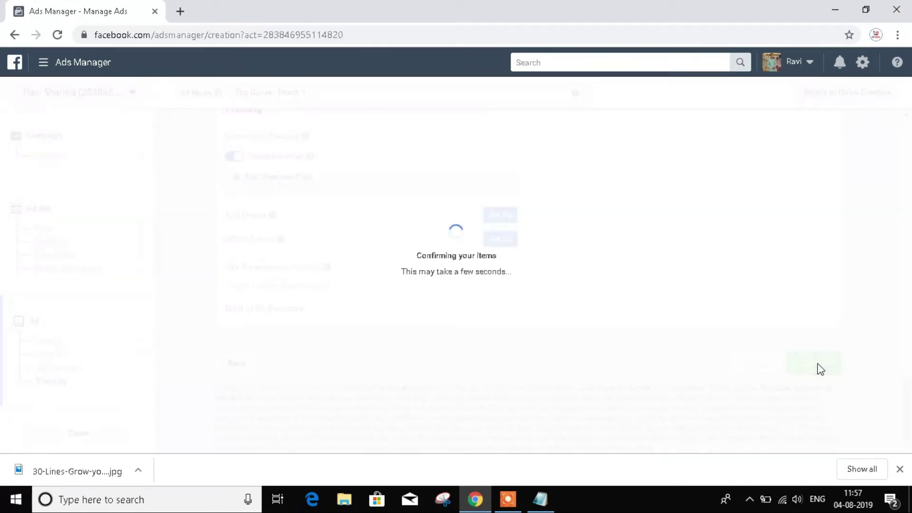